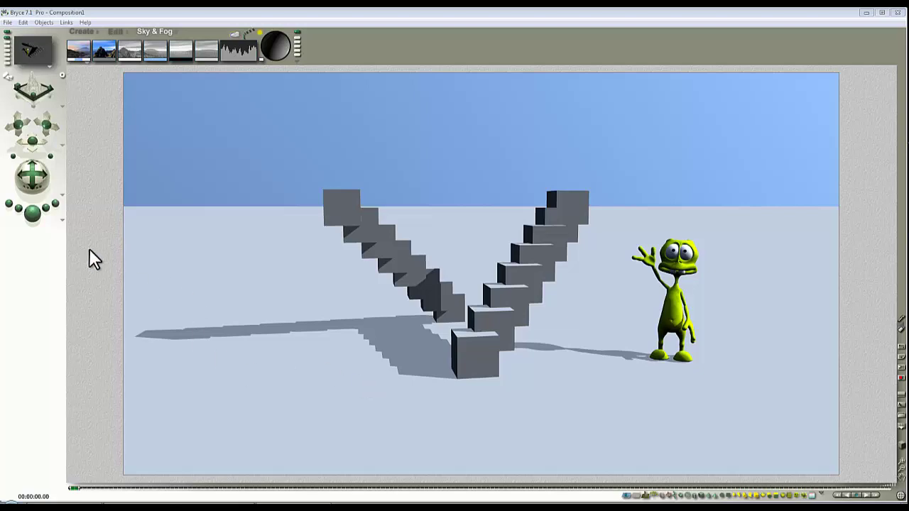
Step: Aim the camera down at the two staircases from above and tighten its field of view around the scene
drag(44, 128, 44, 129)
drag(32, 175, 227, 284)
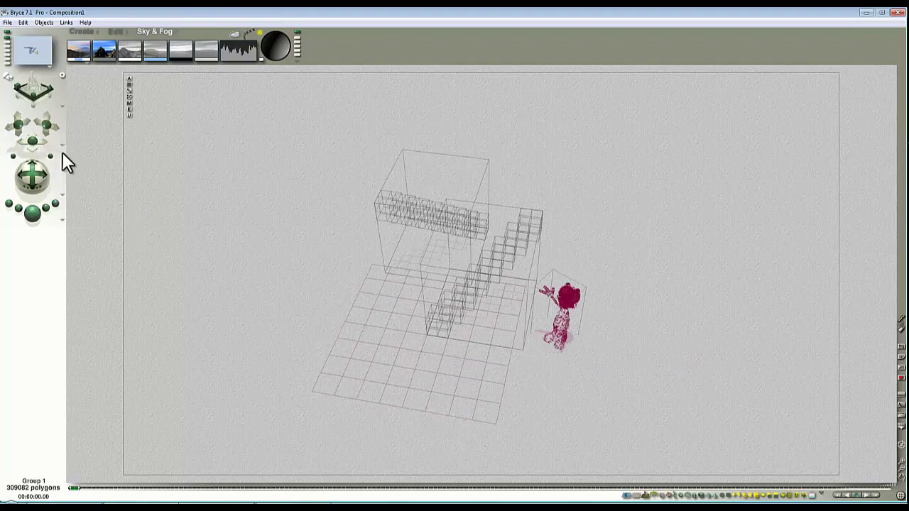
drag(51, 156, 716, 400)
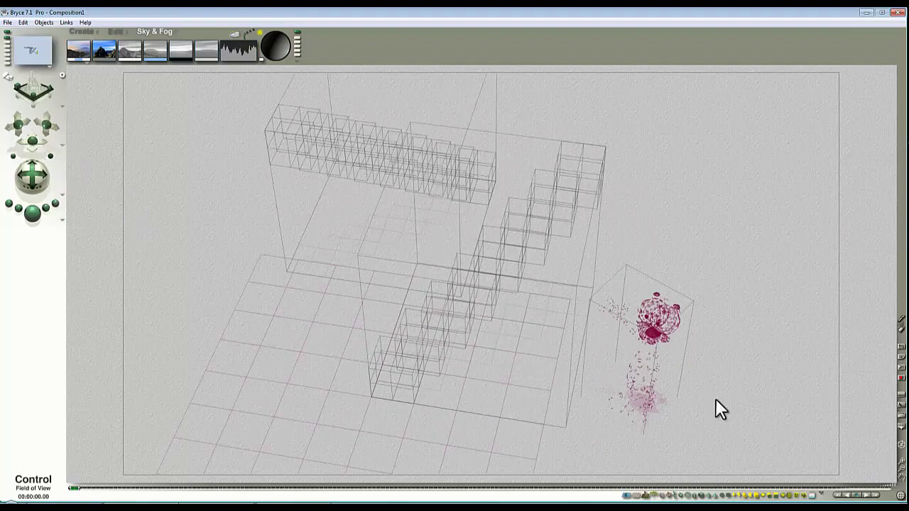
Step: Move the toon alien in front of the staircases and rotate it about the world Y axis by about -64.5 to face the camera
right_click(670, 355)
click(675, 359)
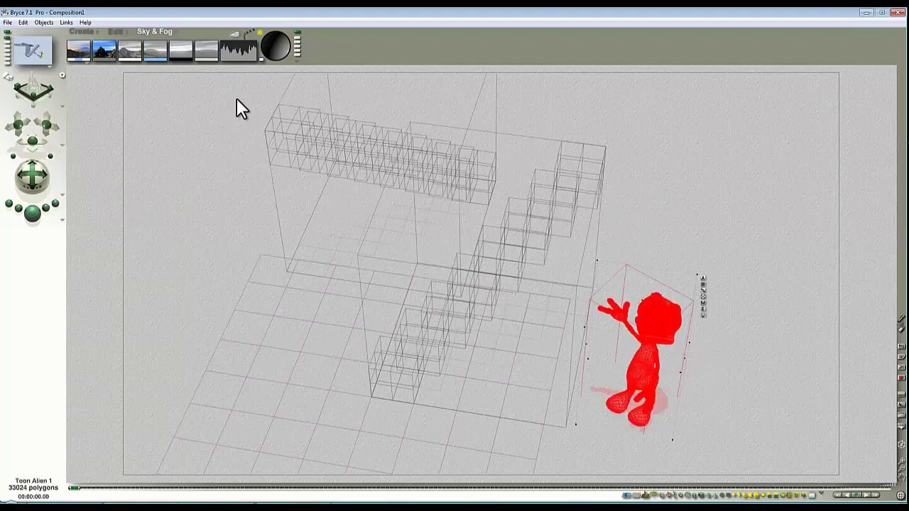
click(114, 32)
drag(183, 61, 176, 119)
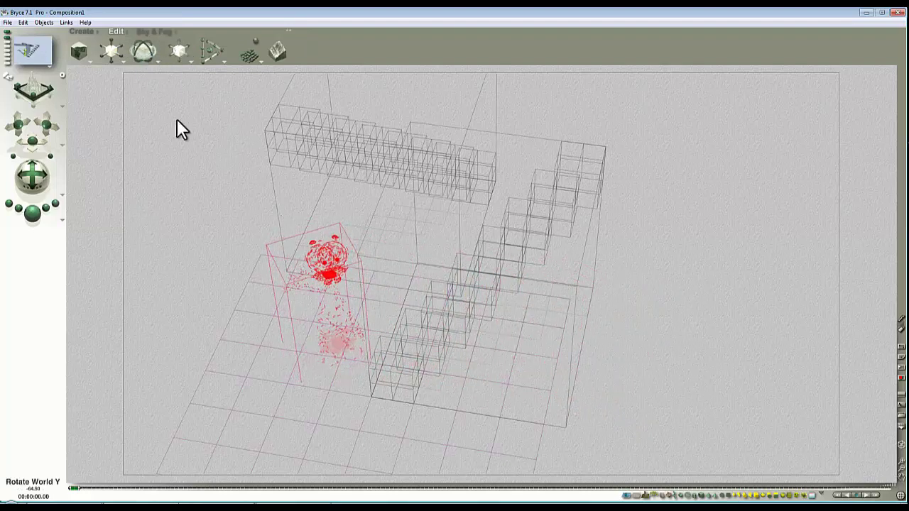
drag(31, 178, 95, 217)
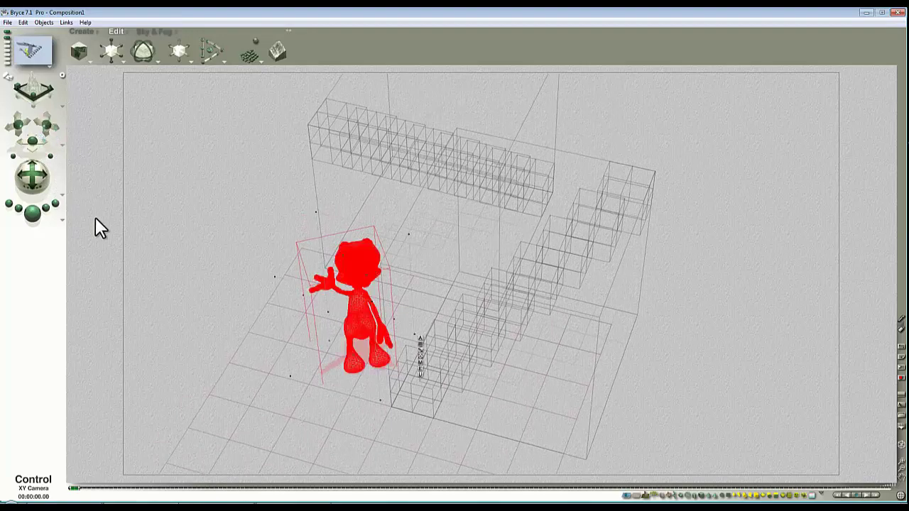
Step: Set the document's aspect ratio to 1:1 and render the scene with the field of view refitted to it
click(7, 22)
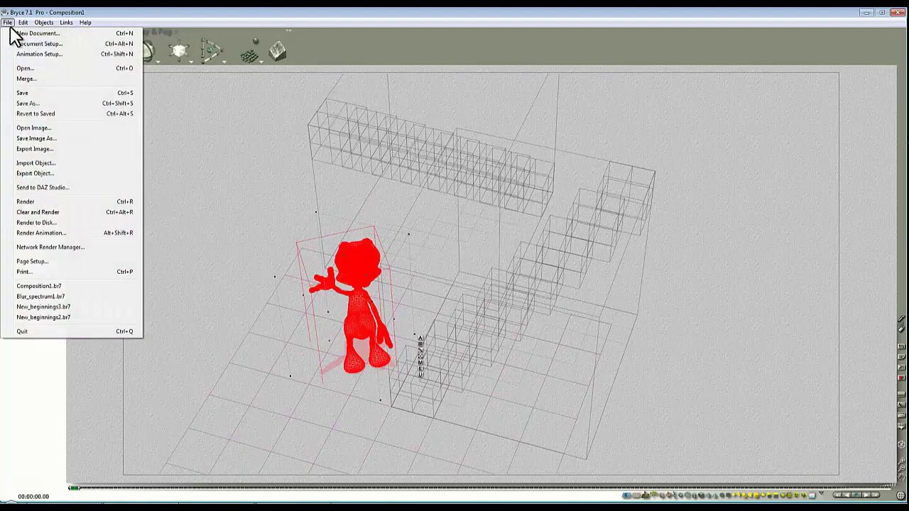
click(32, 44)
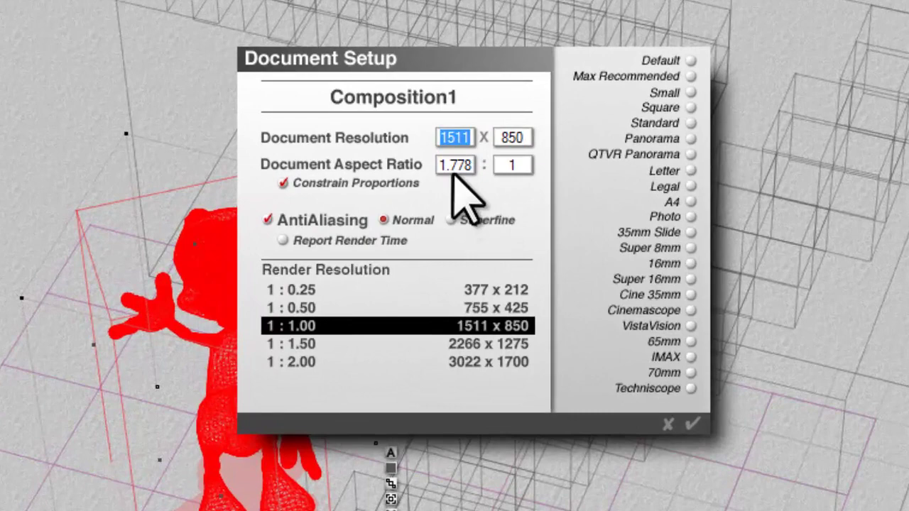
drag(464, 166, 420, 168)
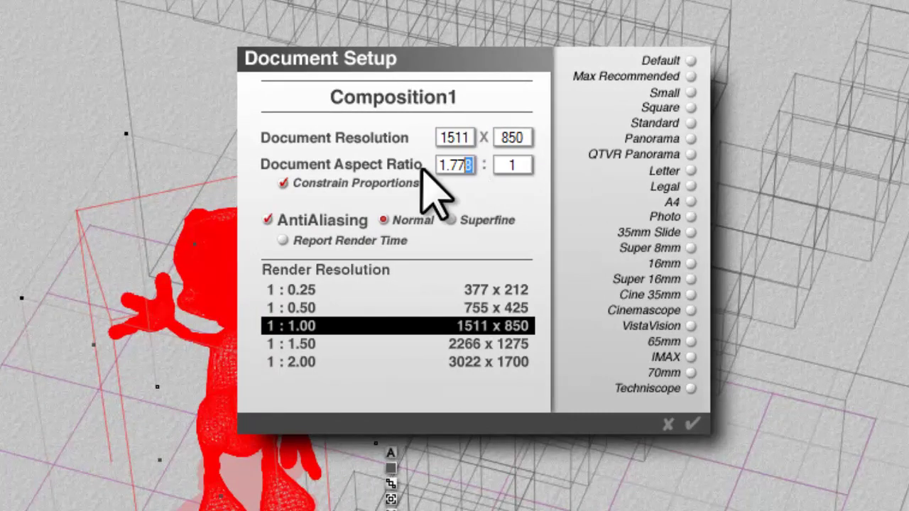
text(1)
click(694, 424)
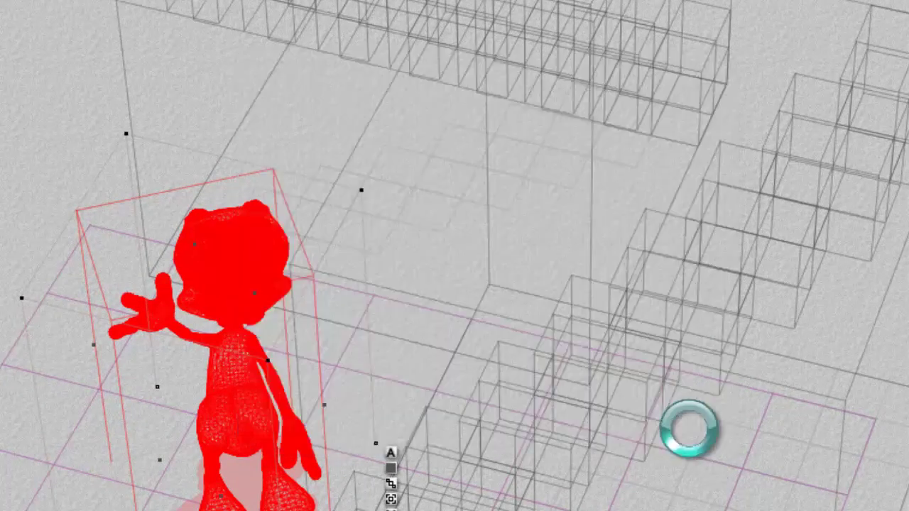
drag(44, 153, 46, 139)
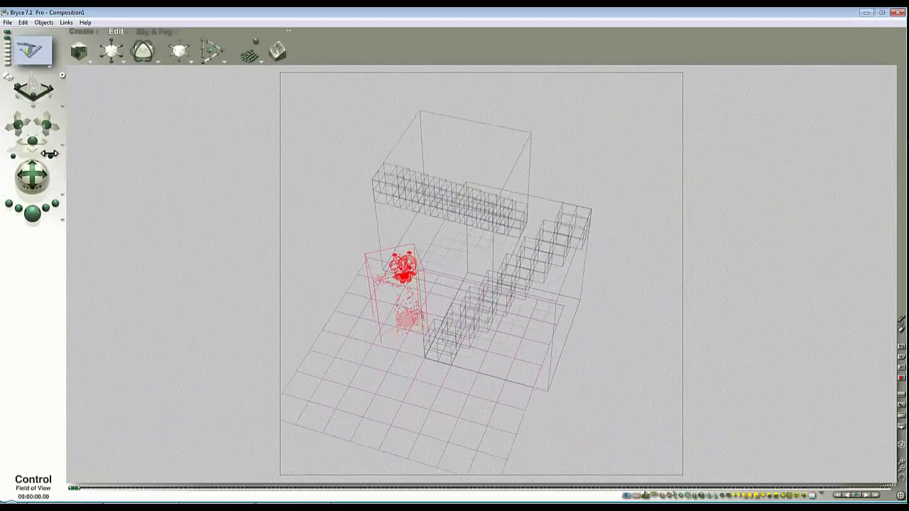
key(ctrl+r)
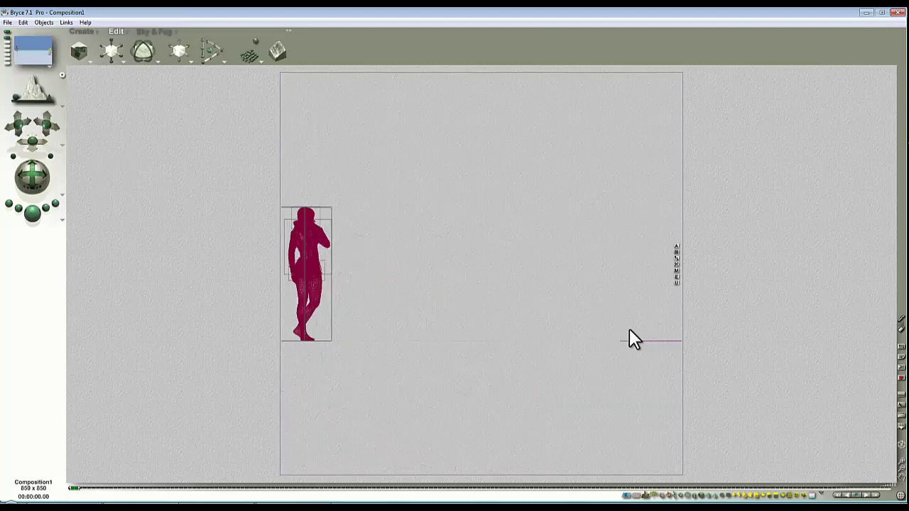
Step: Delete the clothed human figure from the scene
ctrl+click(327, 250)
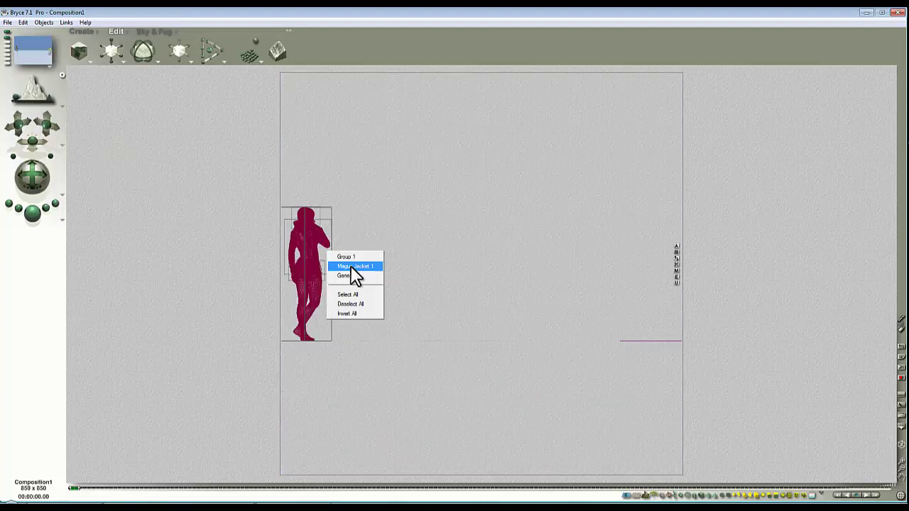
click(351, 270)
key(Delete)
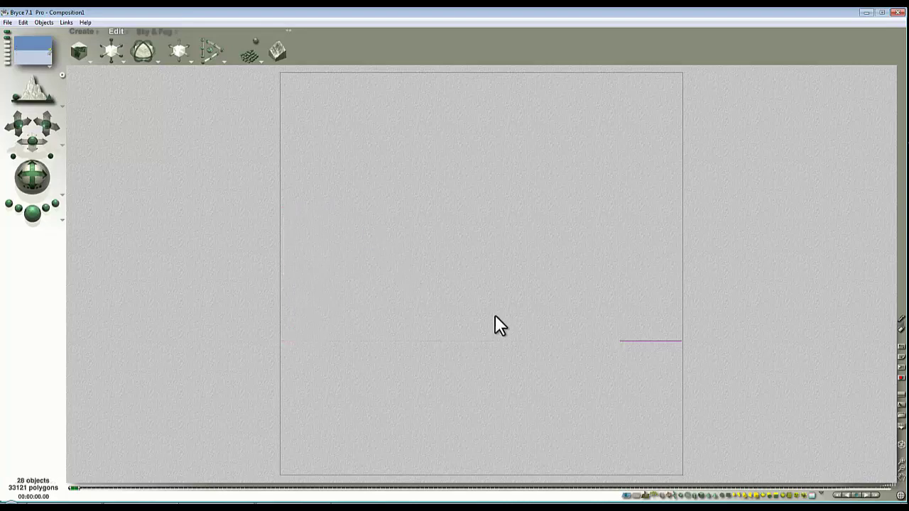
Step: Select the toon alien's EyeWhite mesh from the top view and return to the camera view
key(2)
key(4)
key(2)
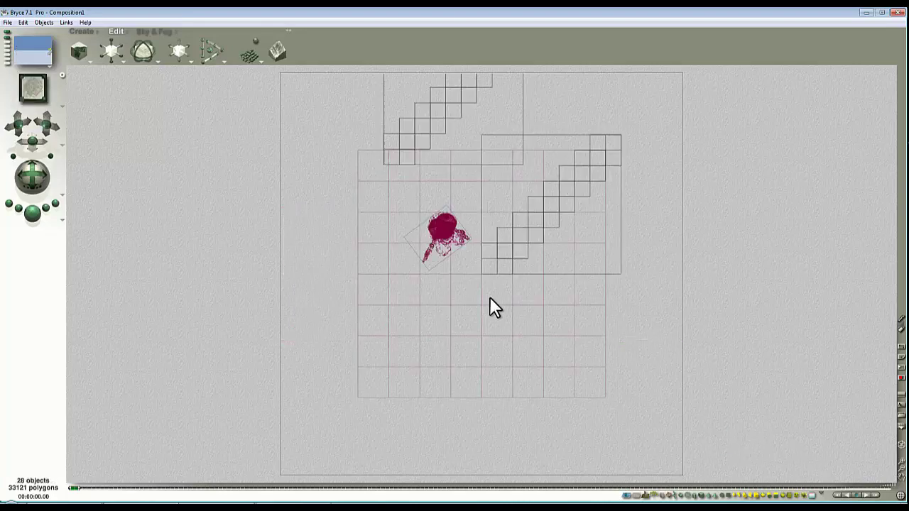
ctrl+click(443, 226)
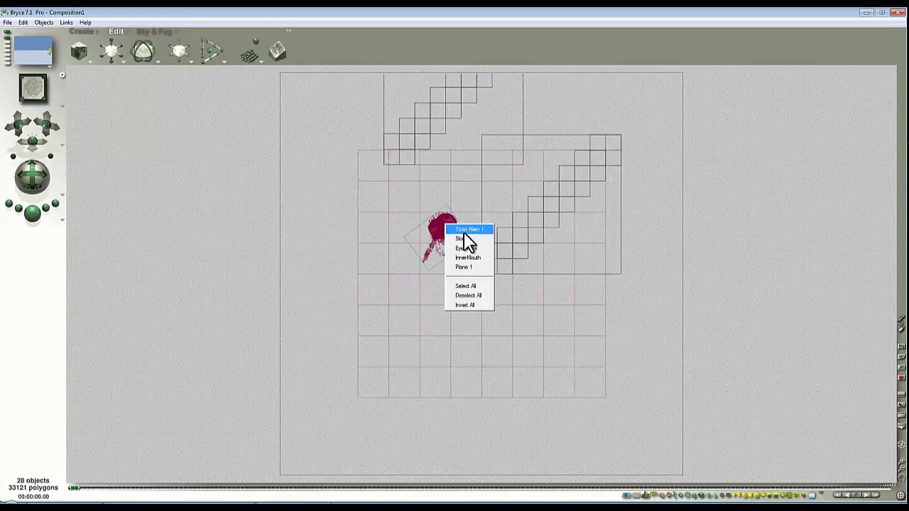
click(467, 248)
key(1)
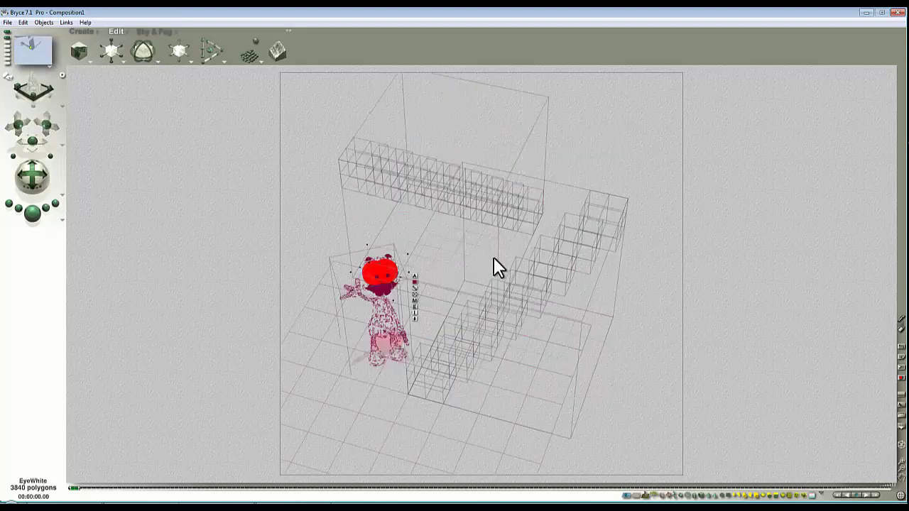
Step: Set the render quality mode to Premium (Effect AntiAliasing) with 4 rays per pixel
click(63, 220)
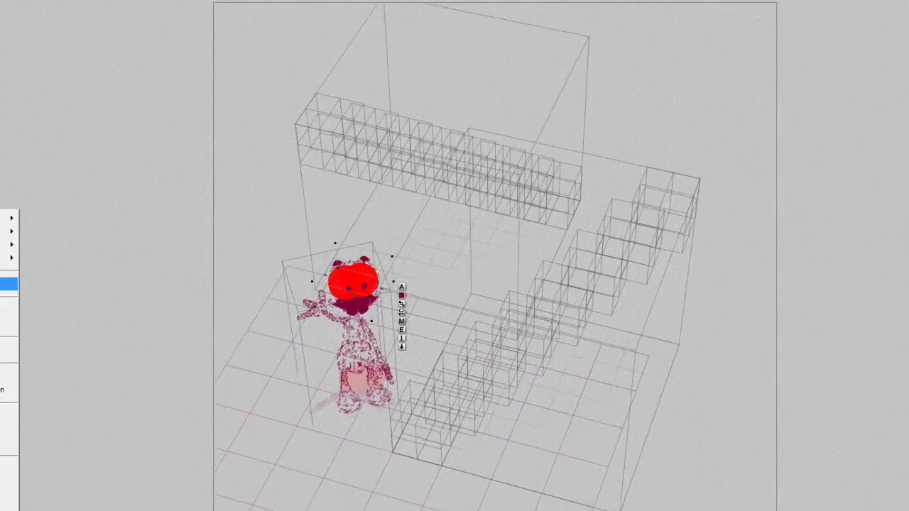
click(9, 284)
click(59, 168)
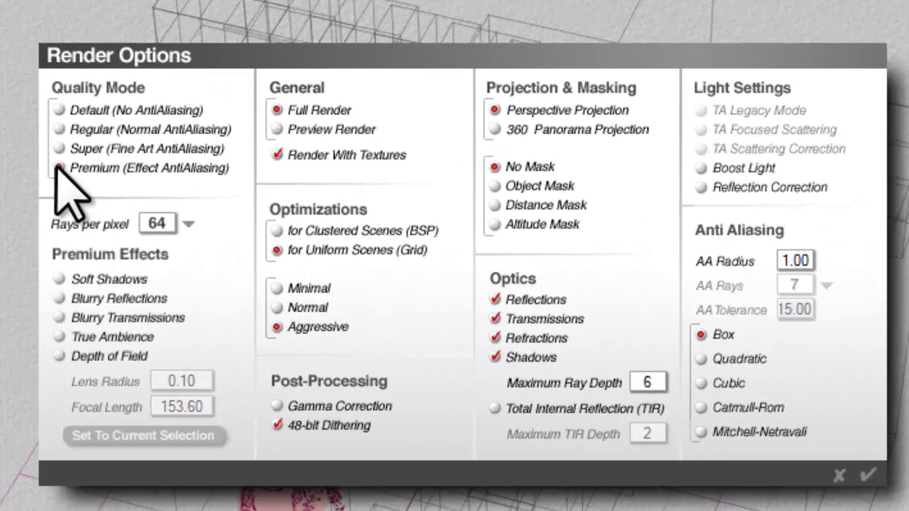
click(188, 224)
click(220, 237)
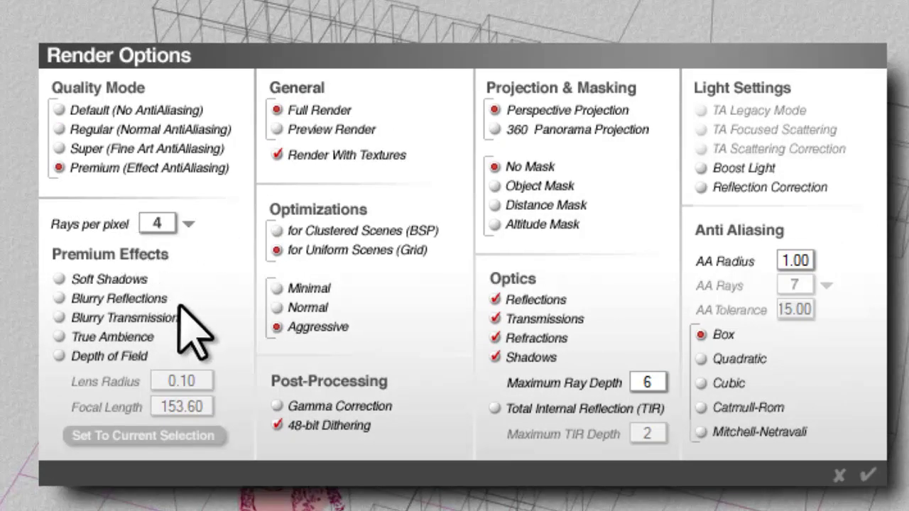
Step: Enable Soft Shadows and Depth of Field, and take the focal length from the currently selected eye mesh
click(59, 279)
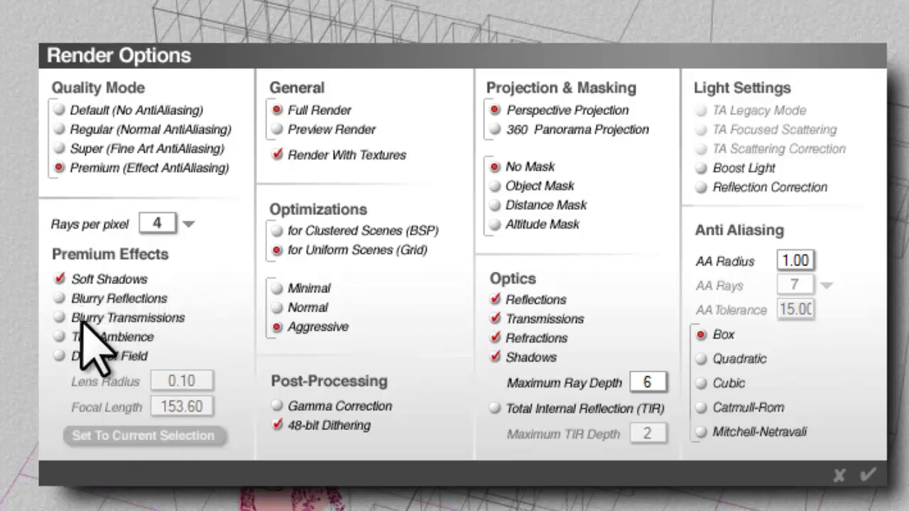
click(60, 355)
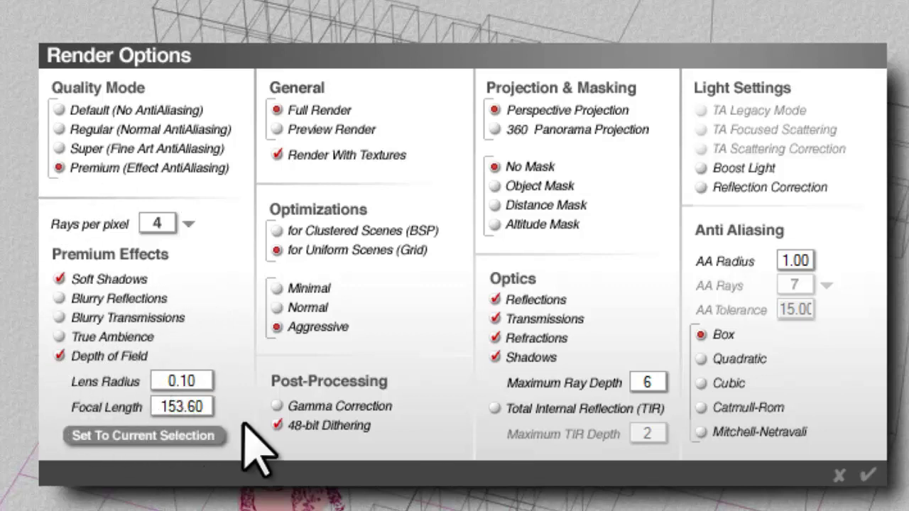
click(178, 436)
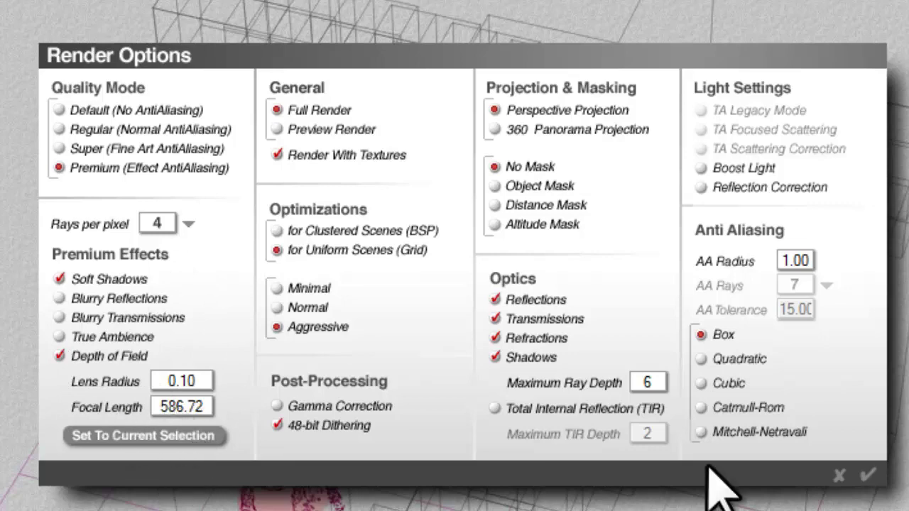
click(869, 475)
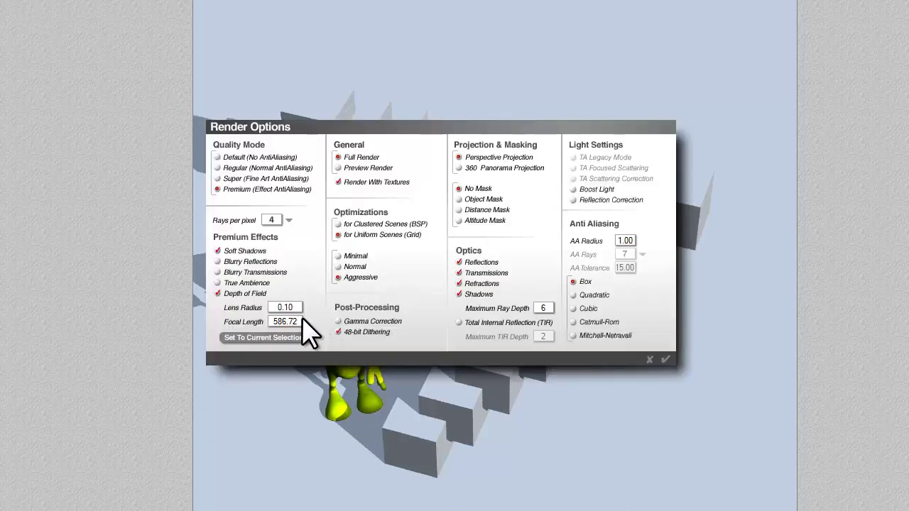
Step: Set the depth of field lens radius to 1 in the render options
click(284, 307)
text(1)
click(666, 359)
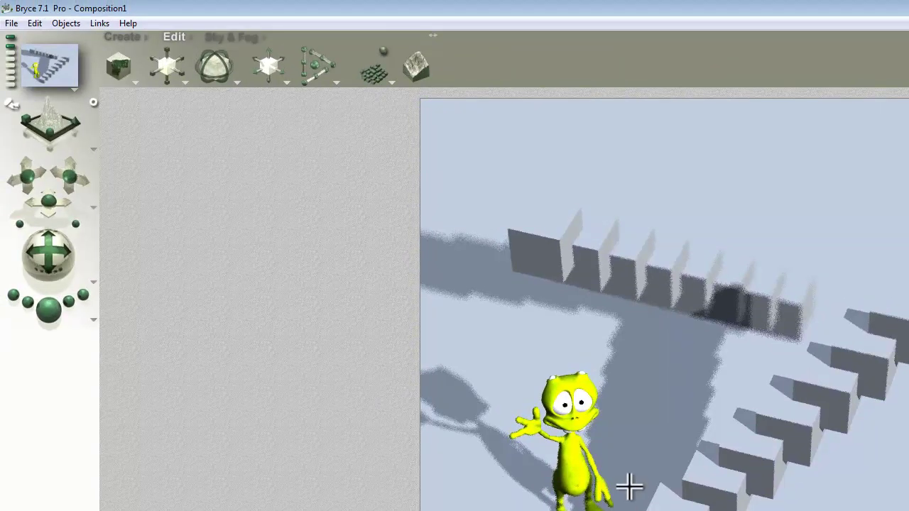
Step: Enable Shadow Softness for the sun in the Sky Lab and raise it to 100
click(245, 39)
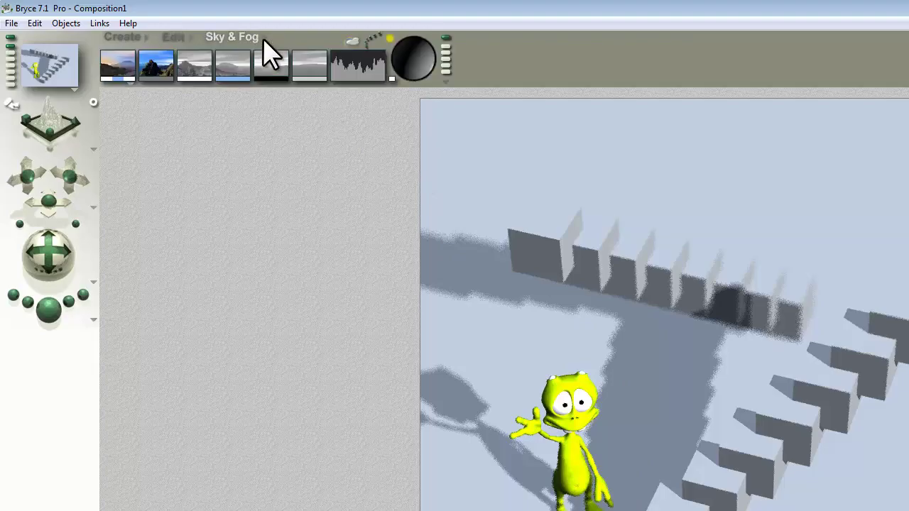
click(352, 41)
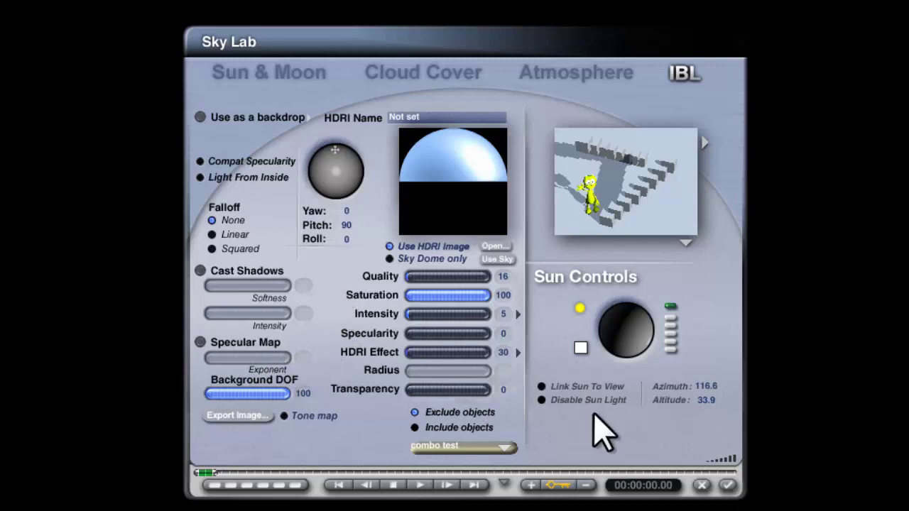
click(299, 73)
click(376, 385)
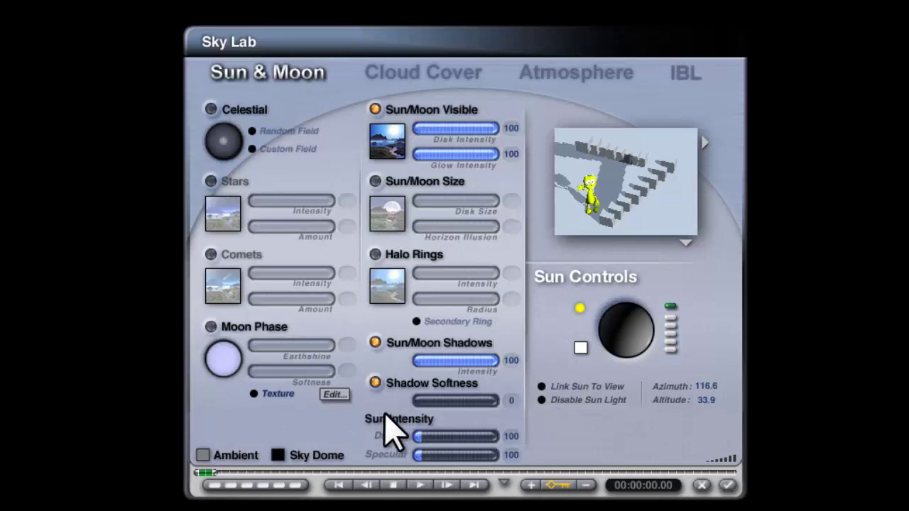
drag(431, 404, 502, 397)
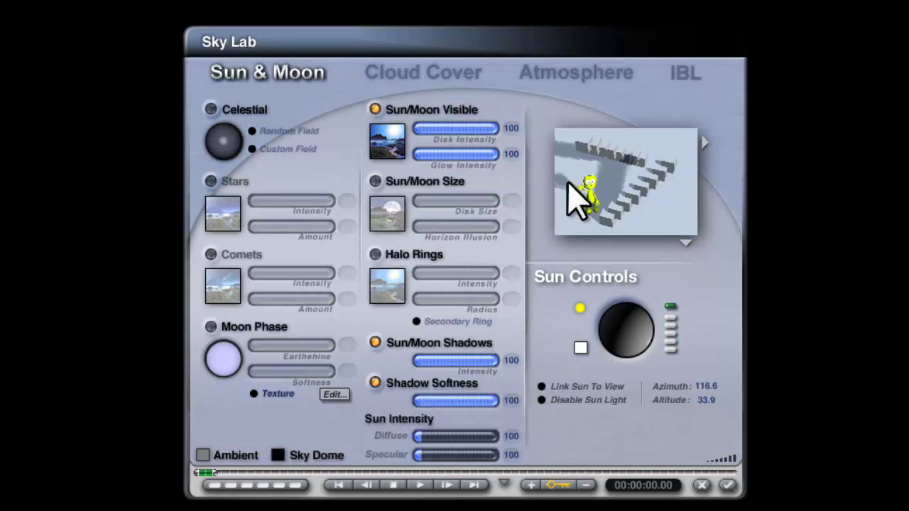
click(727, 485)
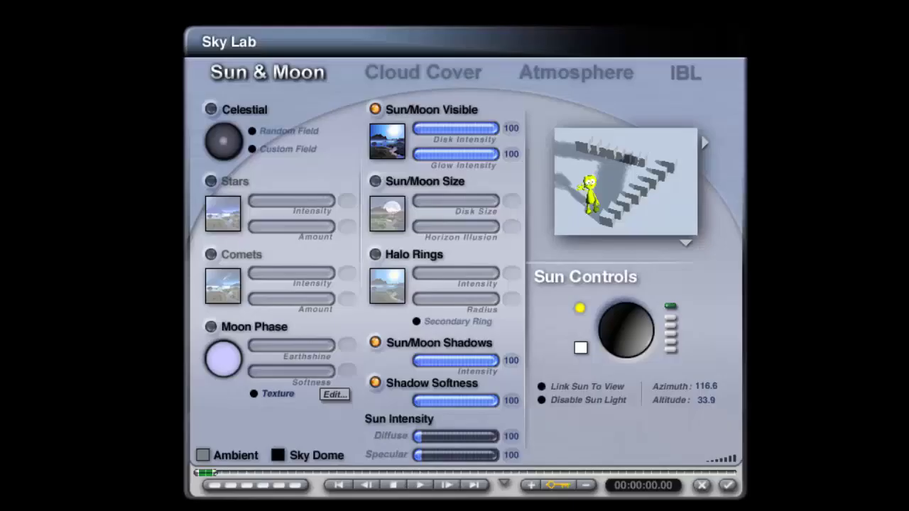
Step: Turn off Sun/Moon Visible in the Sky Lab
click(686, 75)
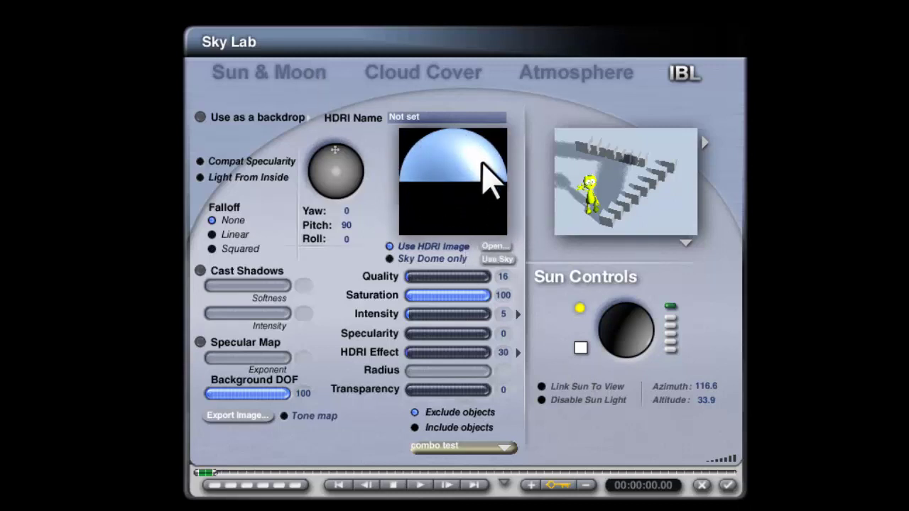
click(305, 79)
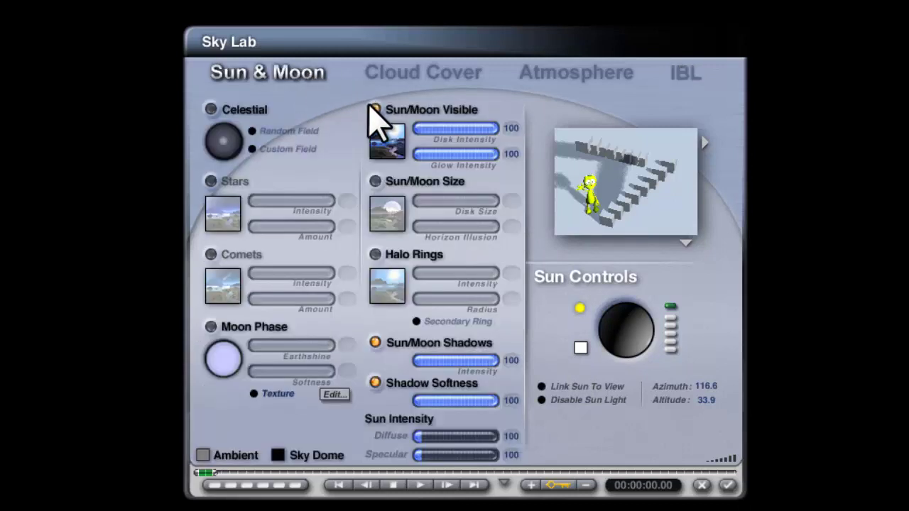
click(372, 110)
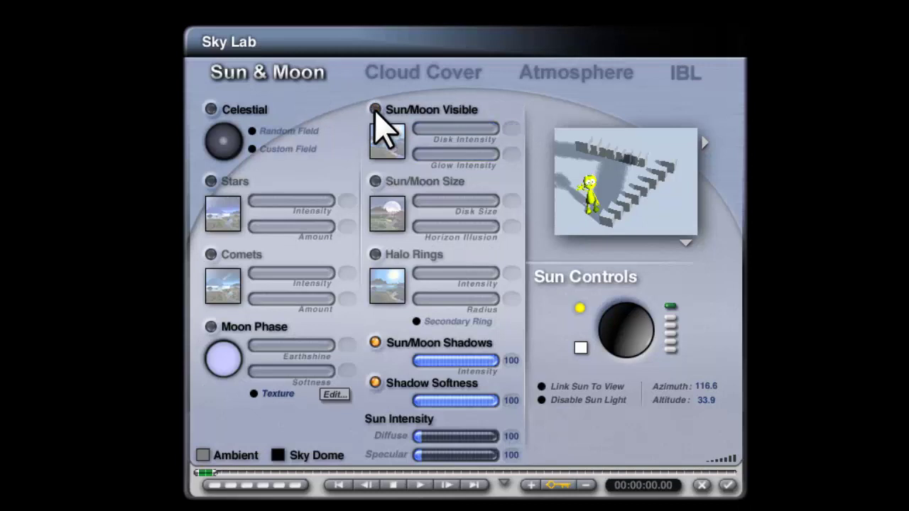
Step: Use the current sky as the IBL image, with the sun light disabled and Light From Inside enabled
click(671, 75)
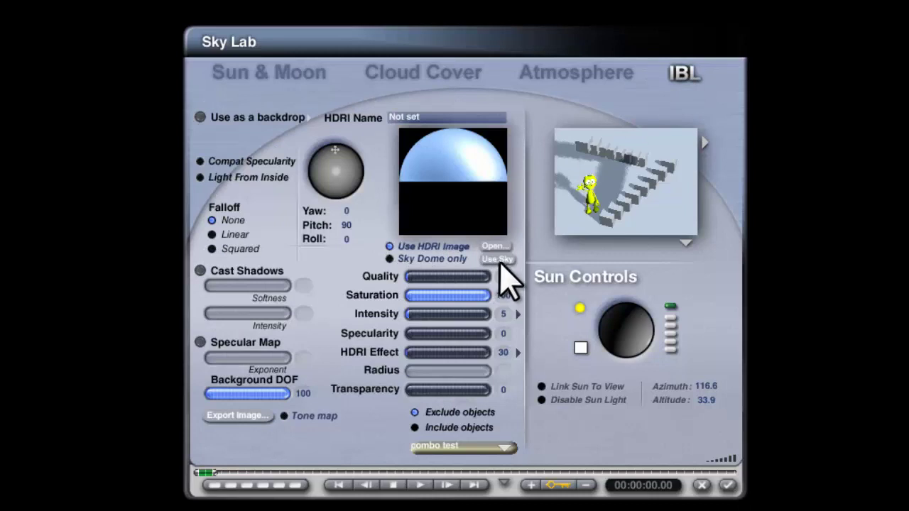
click(500, 260)
click(574, 310)
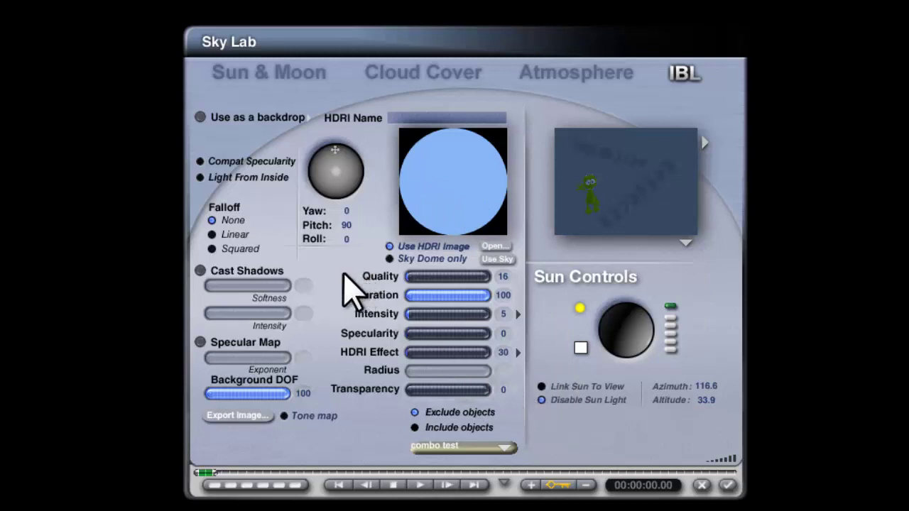
click(200, 178)
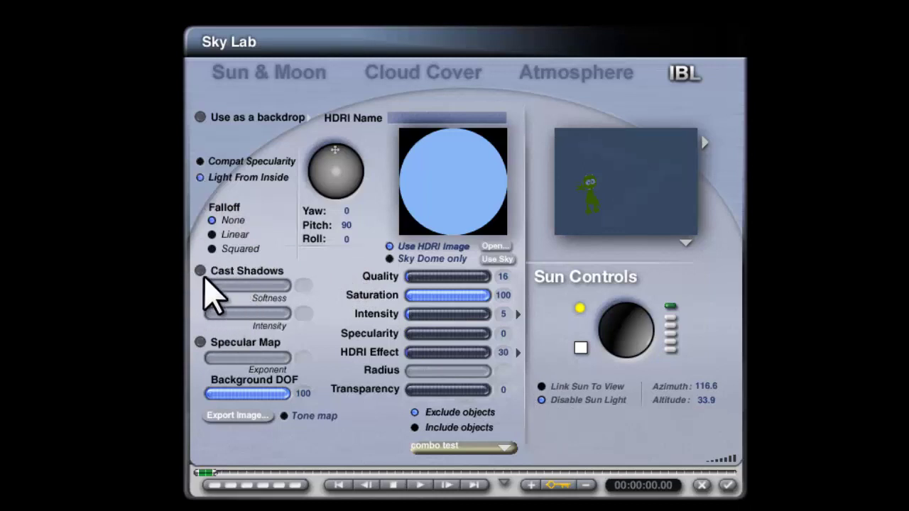
Step: Restrict the image-based lighting with Include objects and choose Background as the included entry
click(518, 353)
click(558, 365)
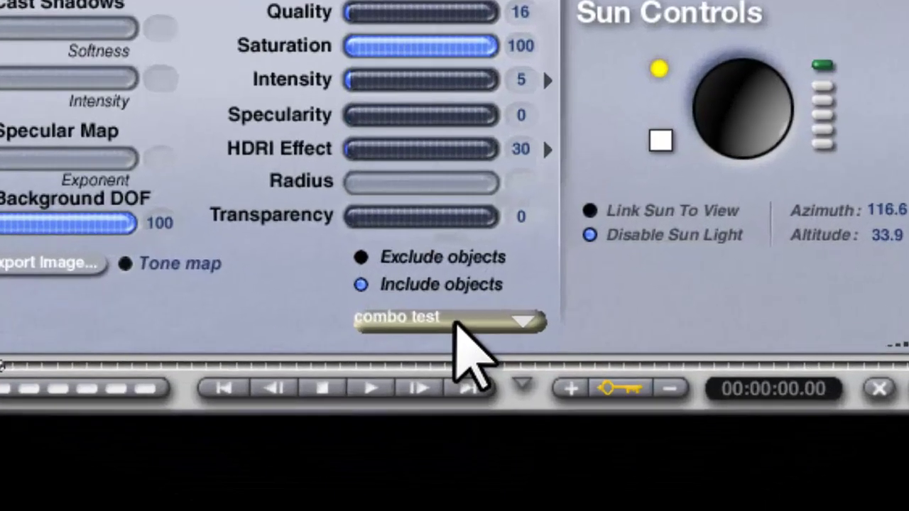
click(469, 448)
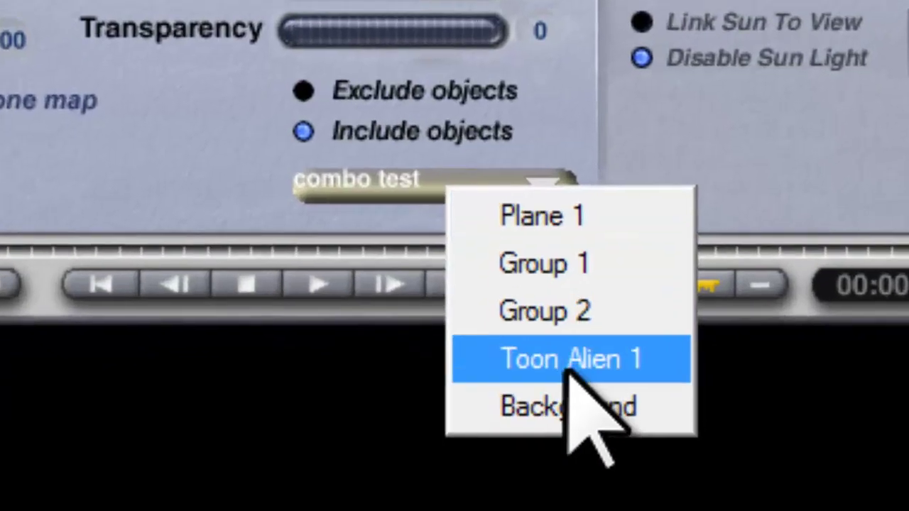
click(572, 407)
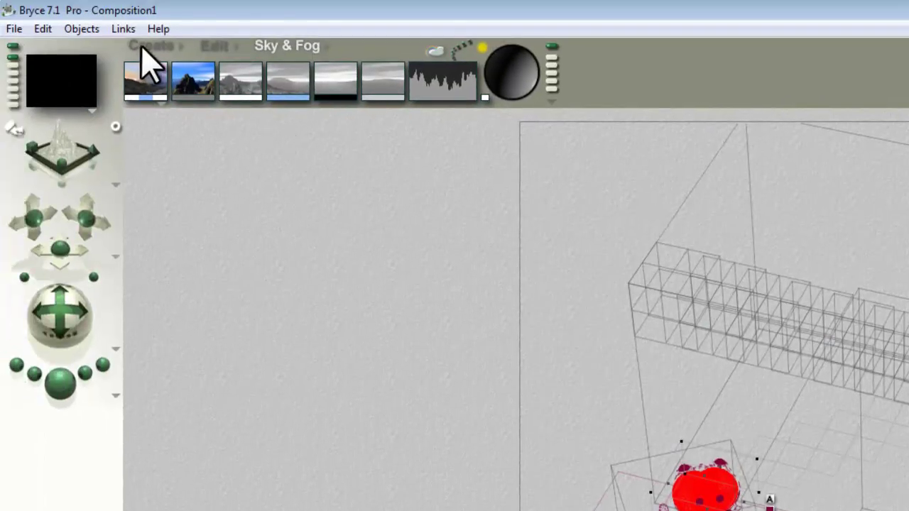
Step: Add a radial light to the scene and assign it to the orange Family 20
click(147, 47)
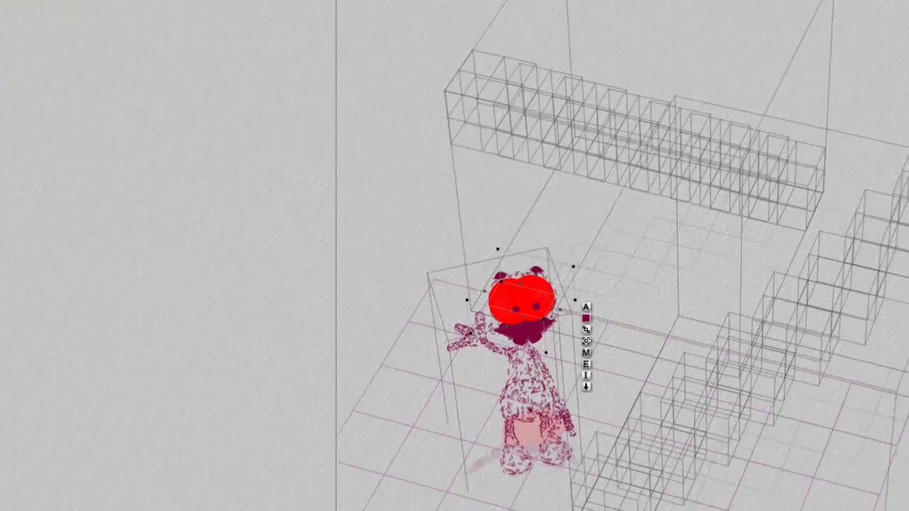
click(470, 88)
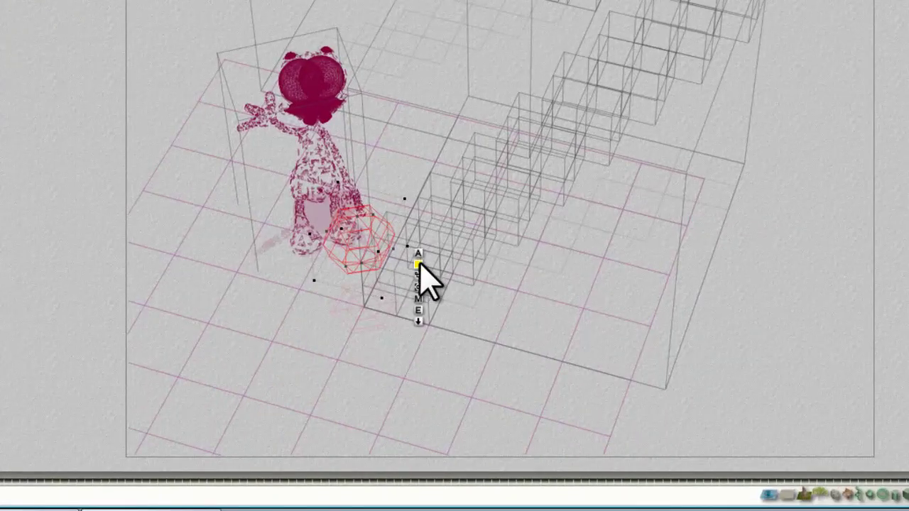
click(419, 264)
click(526, 352)
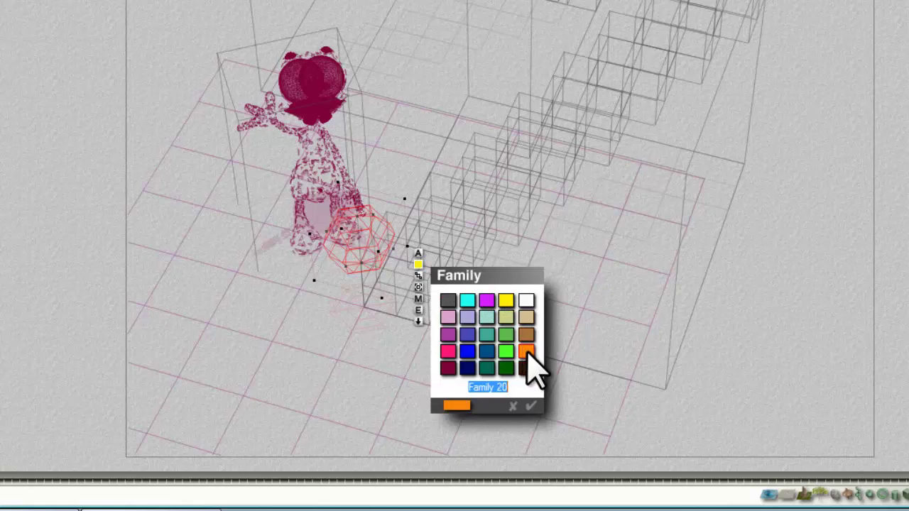
Step: Rename the radial light as Background in its object attributes
click(419, 254)
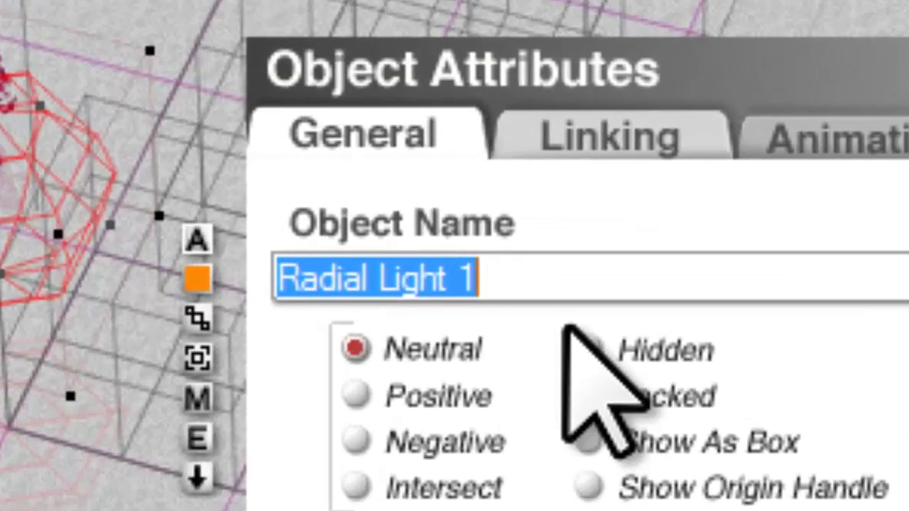
text(Background)
key(Return)
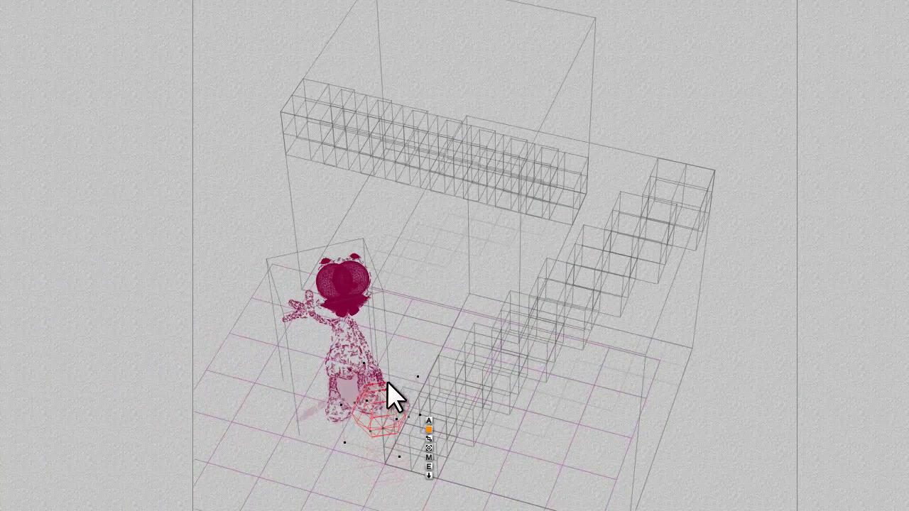
Step: Give the light True Ambience Optimization and a procedural gel, and limit its influence to include only Background
click(429, 467)
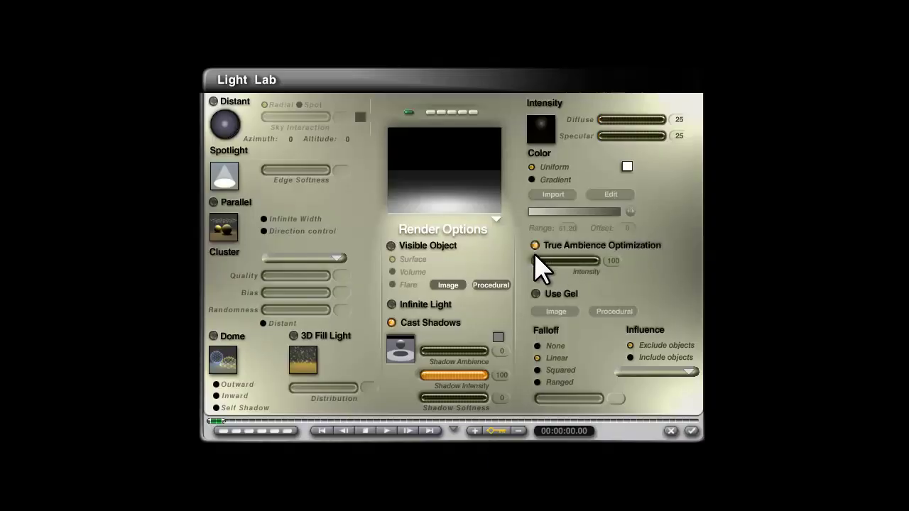
click(536, 294)
click(630, 357)
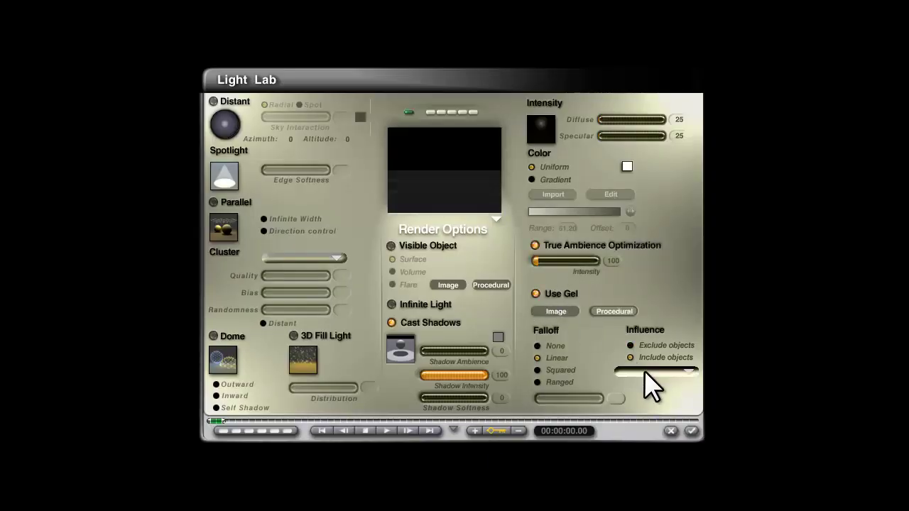
click(645, 372)
click(679, 437)
click(615, 313)
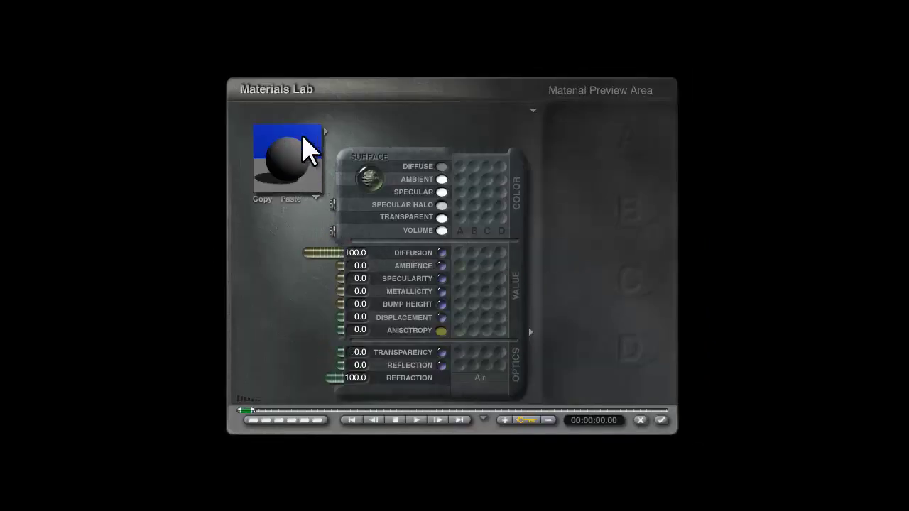
click(662, 420)
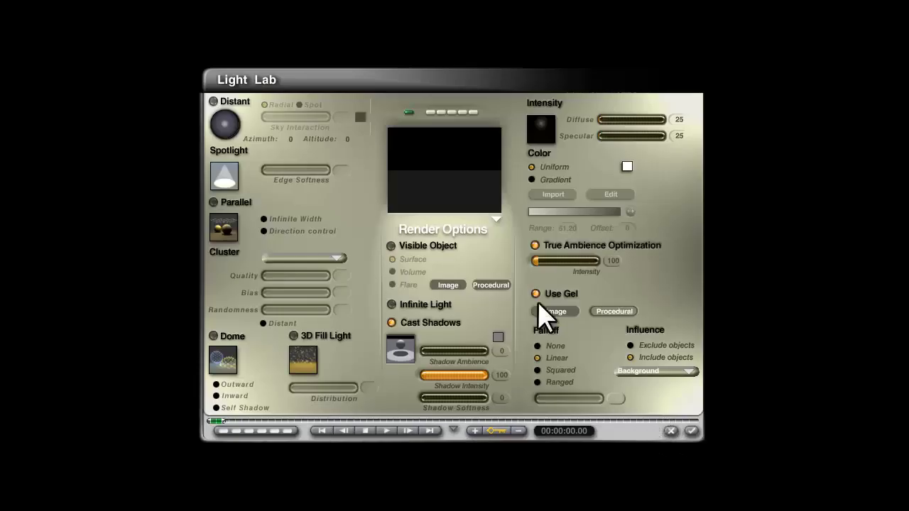
Step: Set the light's intensity to 0 and take its wireframe outside the camera frame
text(0)
click(680, 136)
click(692, 431)
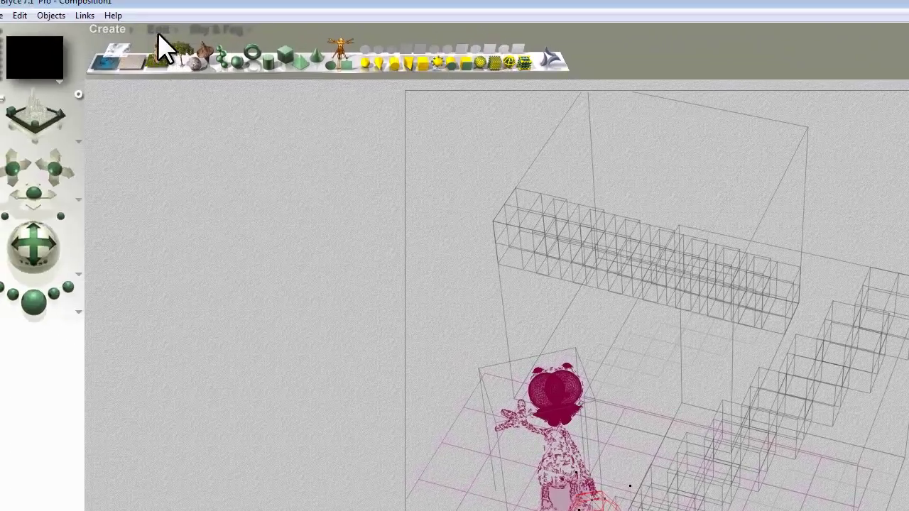
drag(167, 66, 171, 65)
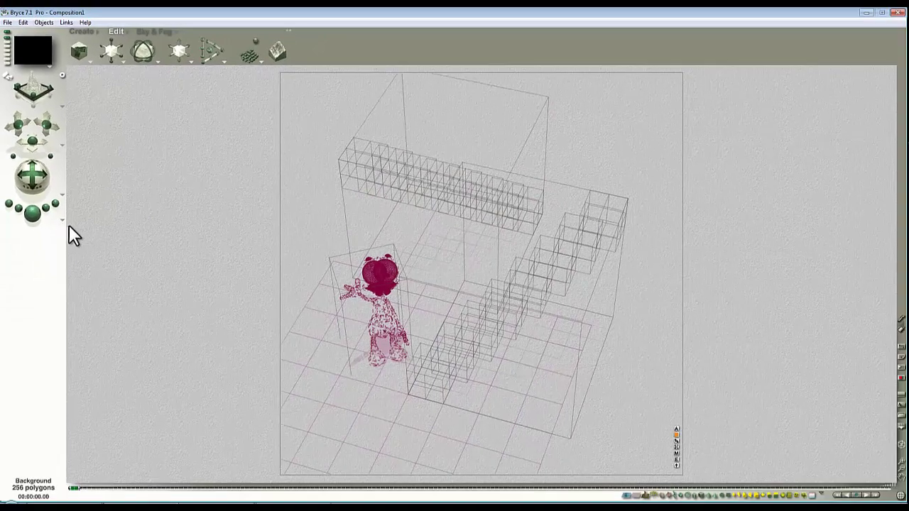
Step: Enable True Ambience, TA Scattering Correction and Boost Light in the render options
click(69, 225)
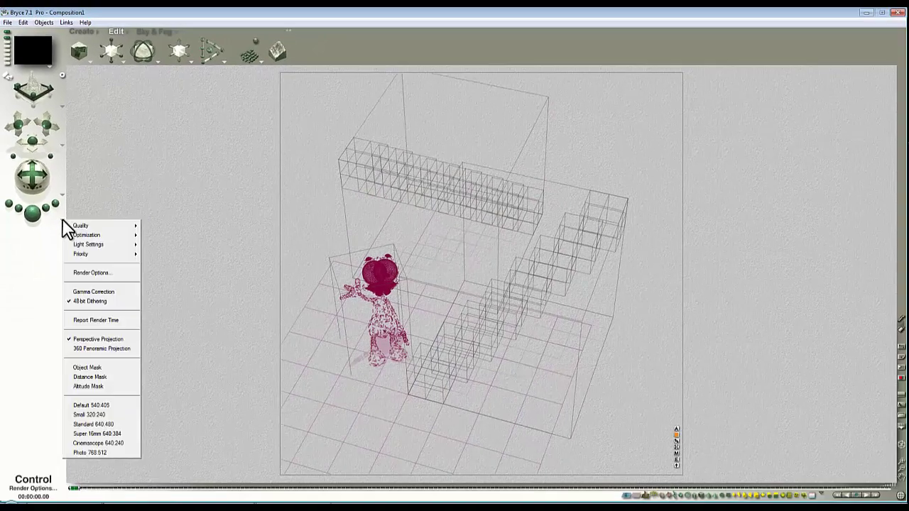
click(85, 270)
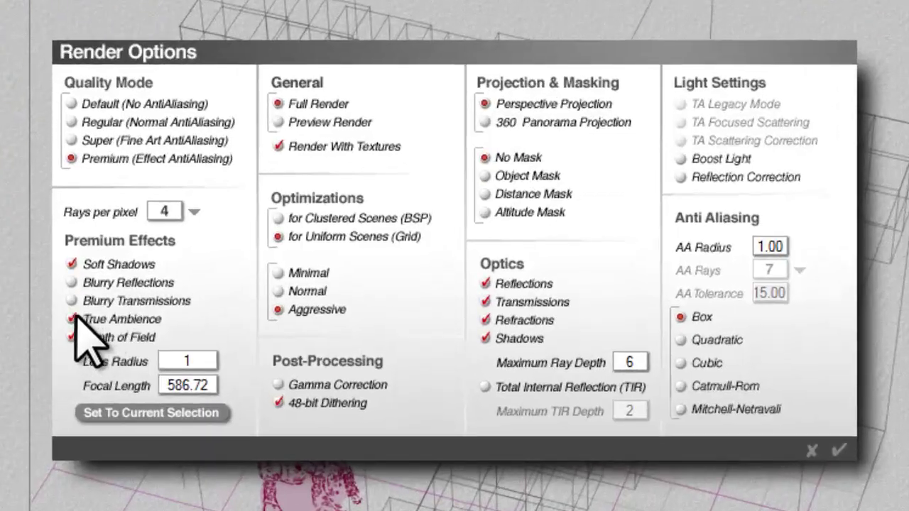
click(72, 318)
click(682, 141)
click(682, 158)
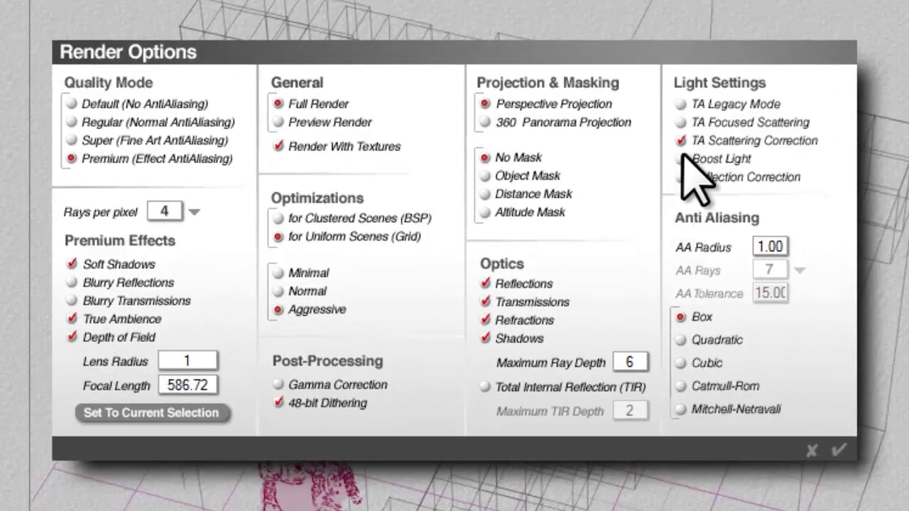
Step: Set the Maximum Ray Depth to 4 and render the scene
click(639, 362)
text(4)
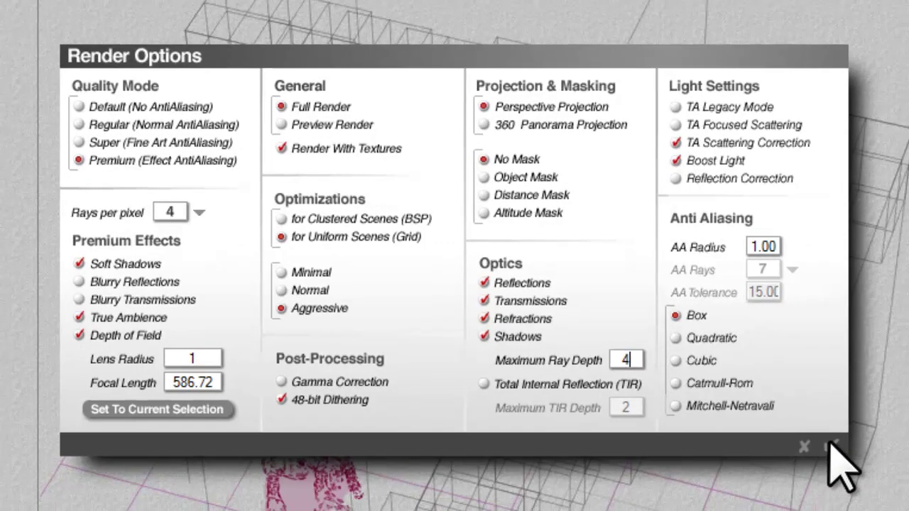
click(838, 450)
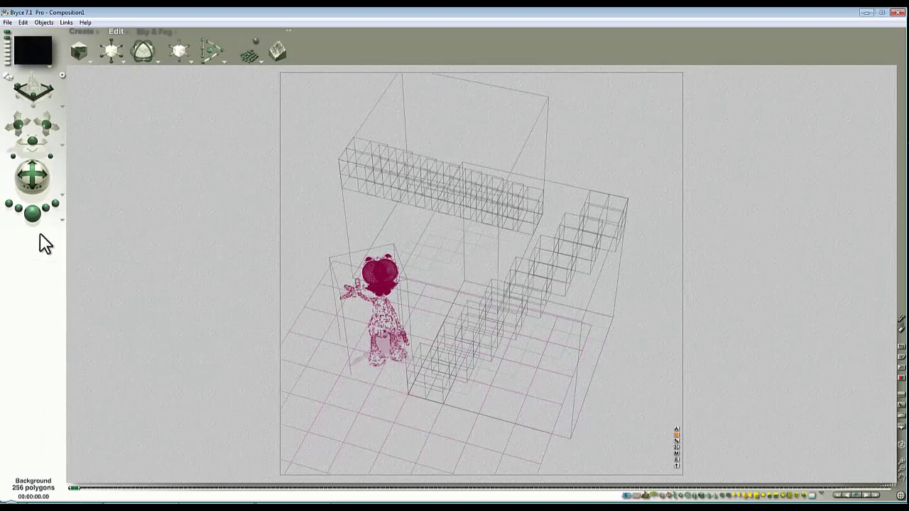
key(ctrl+r)
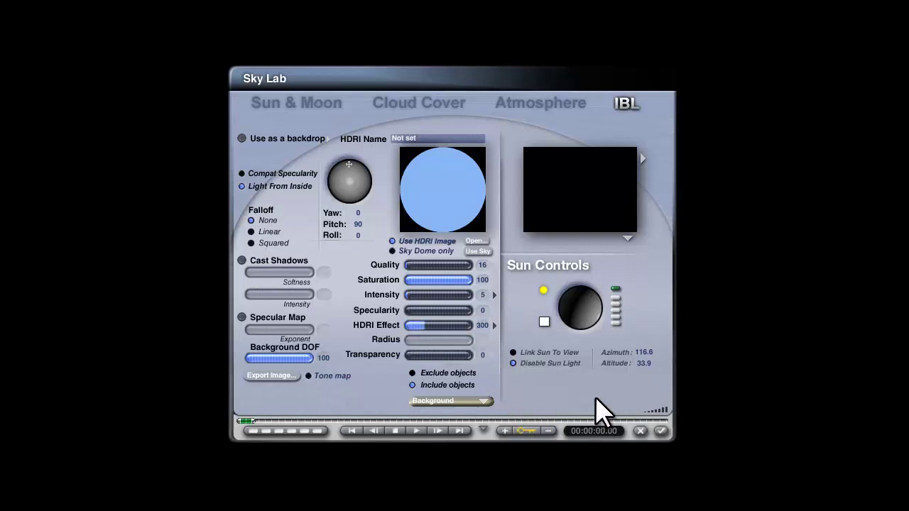
Step: Choose Background again as the included object for the IBL and render the scene
click(494, 402)
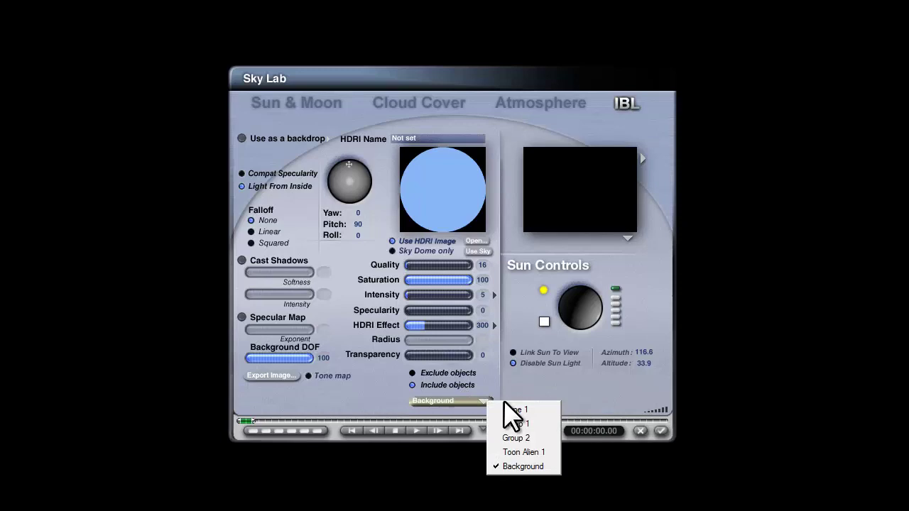
click(529, 466)
click(661, 431)
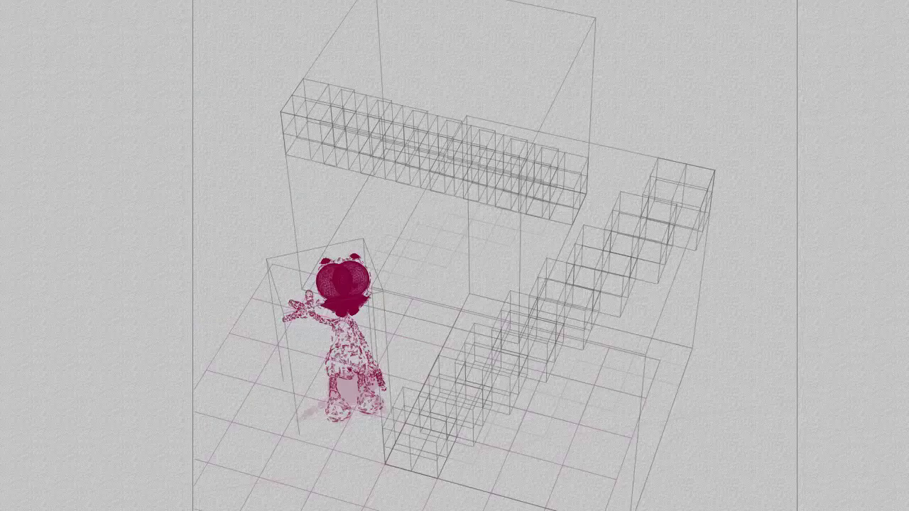
key(ctrl+r)
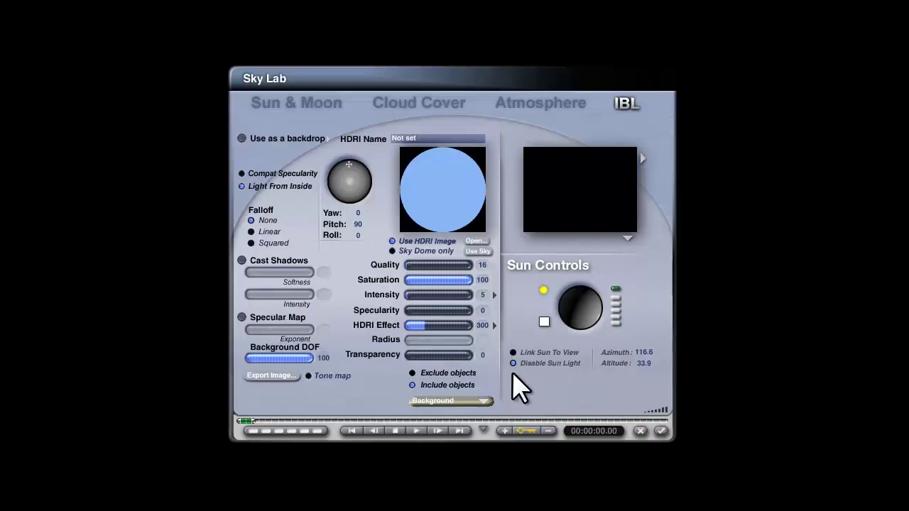
Step: Turn off Disable Sun Light and set the IBL saturation to 80
click(513, 364)
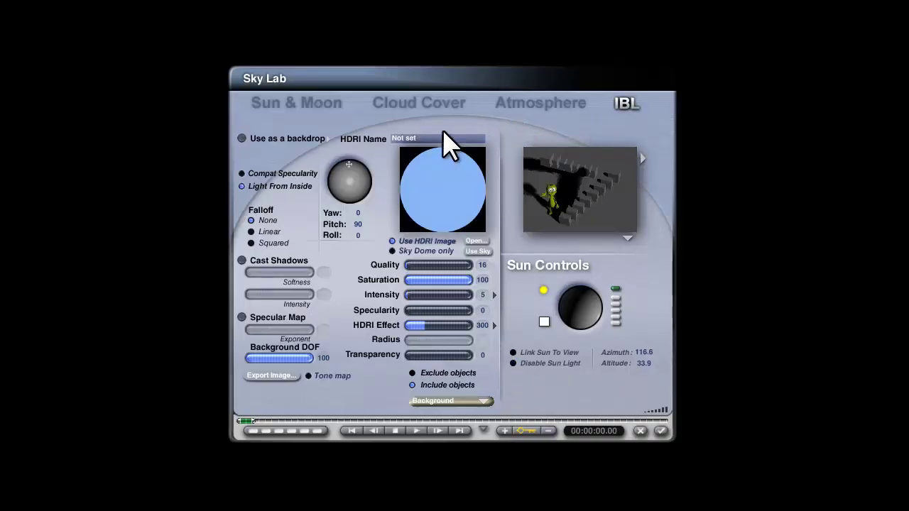
click(483, 280)
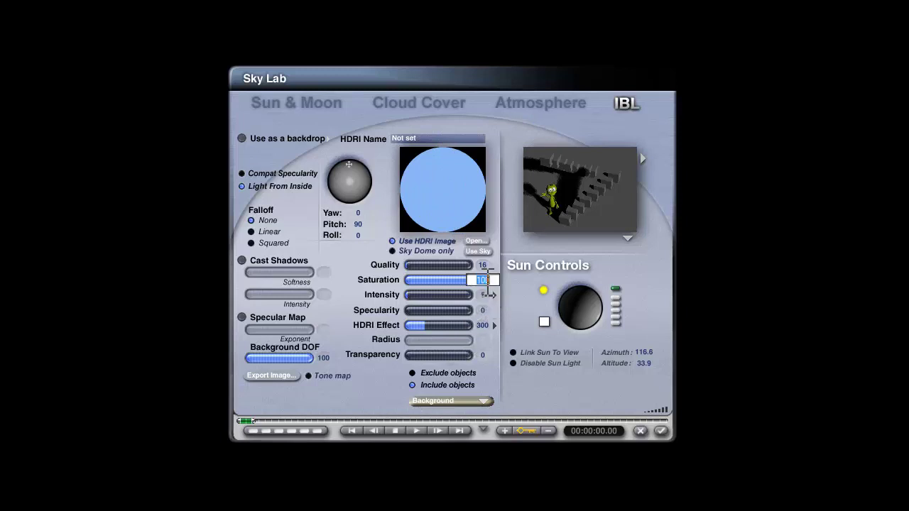
text(80)
key(Return)
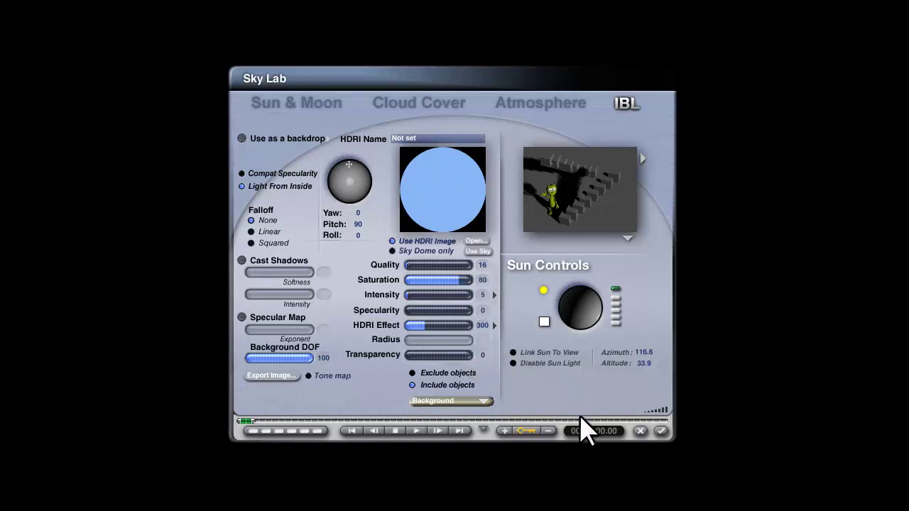
Step: Tint the sun color a very pale warm tone using the HLS color model
click(545, 322)
click(421, 299)
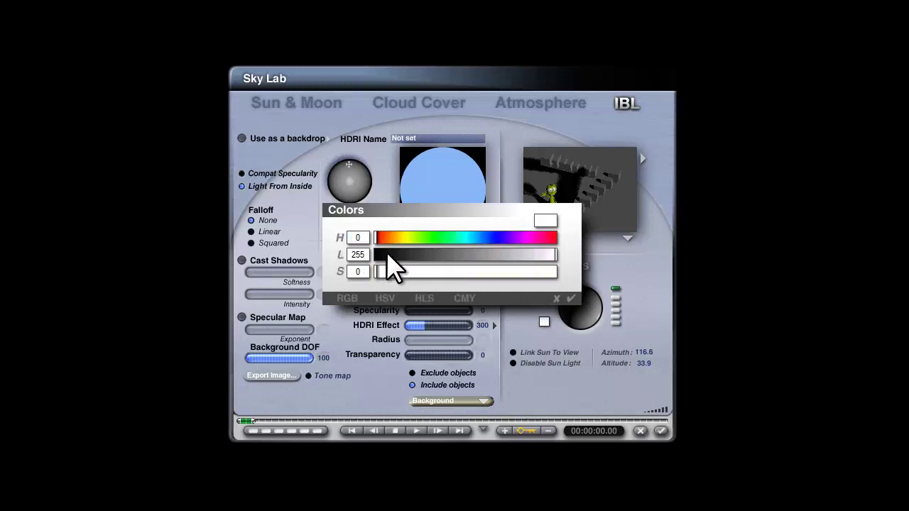
mouse_move(378, 237)
mouse_down()
mouse_move(396, 237)
mouse_move(388, 237)
mouse_up()
drag(384, 272, 547, 258)
click(571, 298)
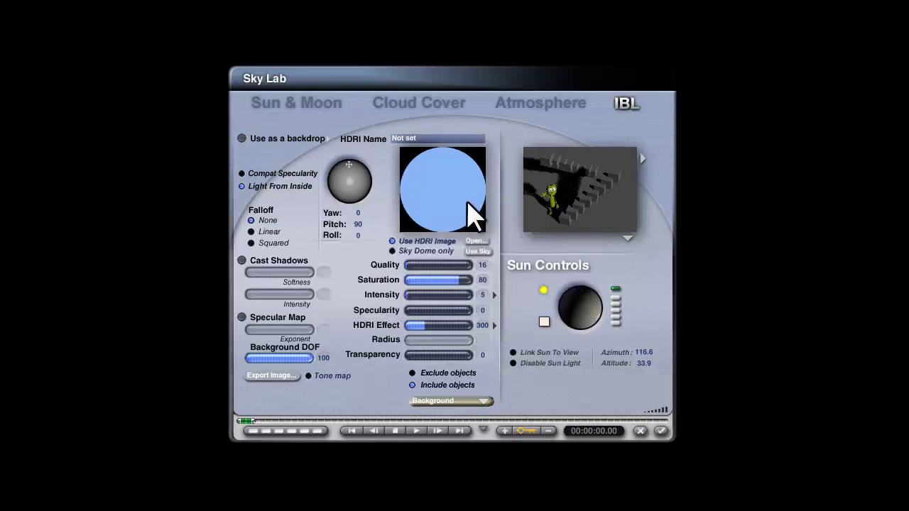
click(661, 431)
Step: Set the sun's diffuse intensity to 50 in the Sky Lab
click(297, 103)
text(5)
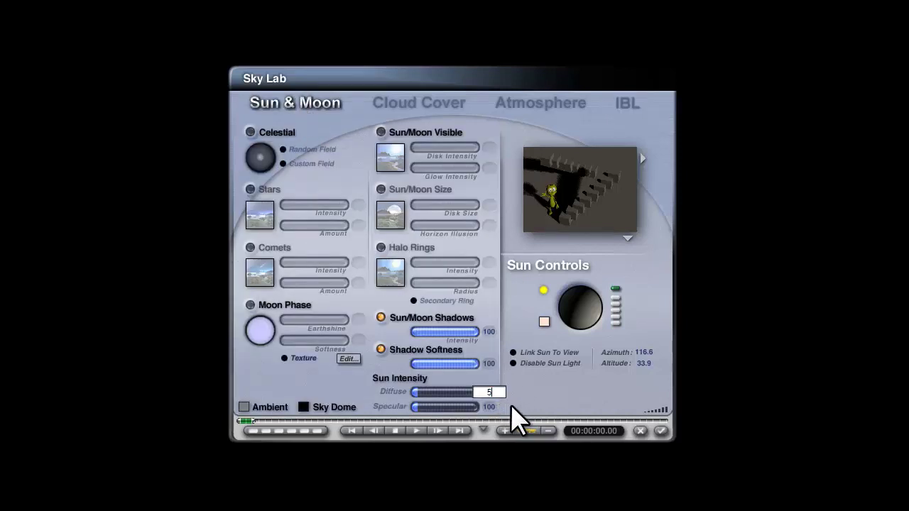
text(0)
key(Return)
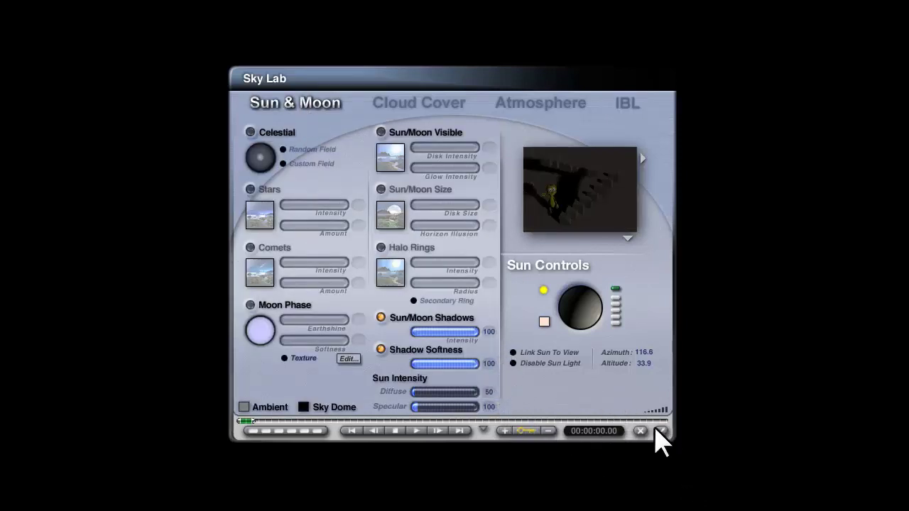
click(657, 431)
Step: Set the IBL's HDRI Effect to 250 and accept the sky settings
click(627, 103)
click(483, 326)
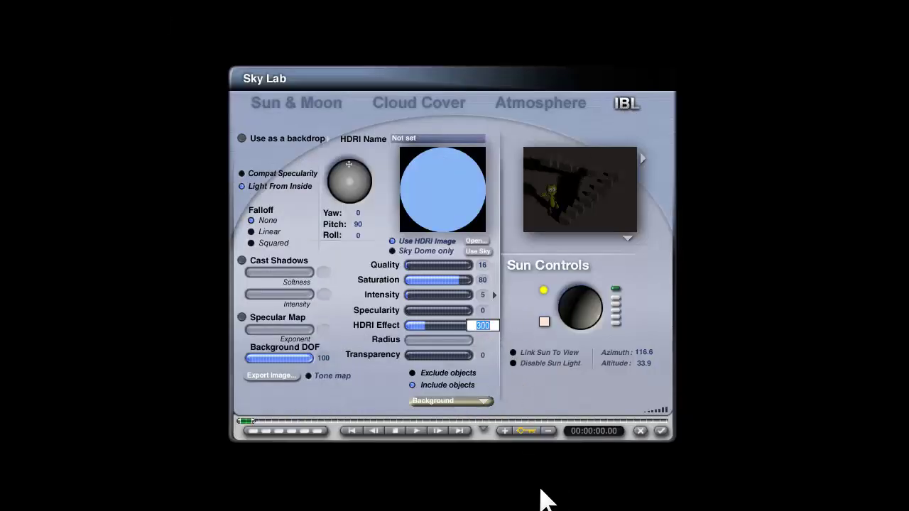
text(250)
key(Return)
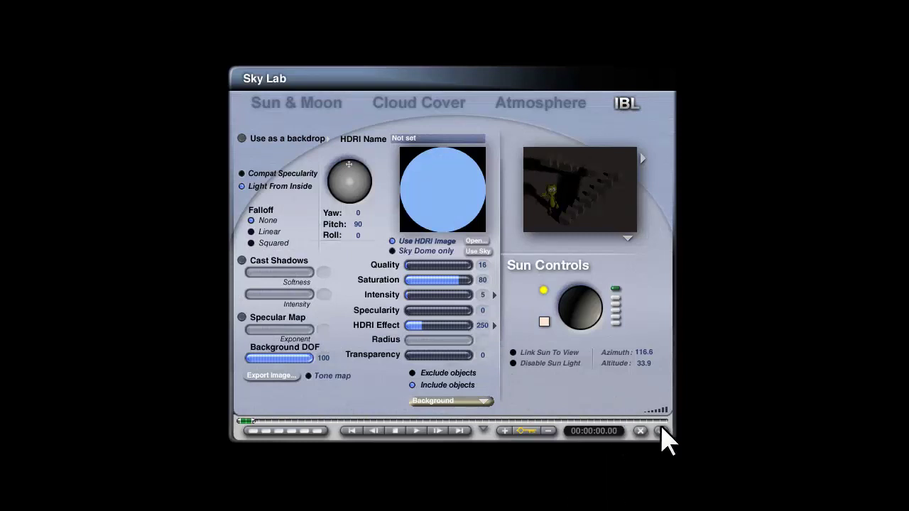
click(660, 432)
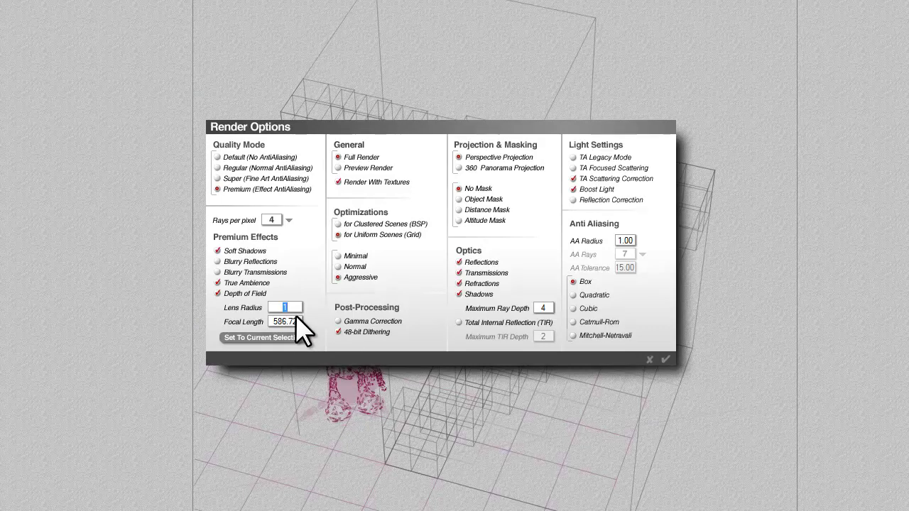
Step: Set the depth of field lens radius to 1.5 in the render options
text(1.5)
key(Return)
Step: Review the Sun & Moon and IBL settings in the Sky Lab, accept them and render the scene
click(2, 256)
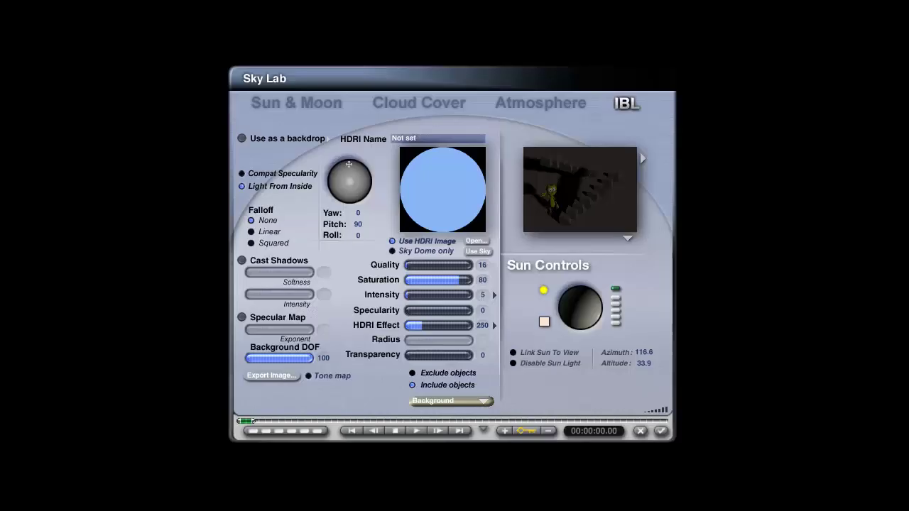
click(277, 97)
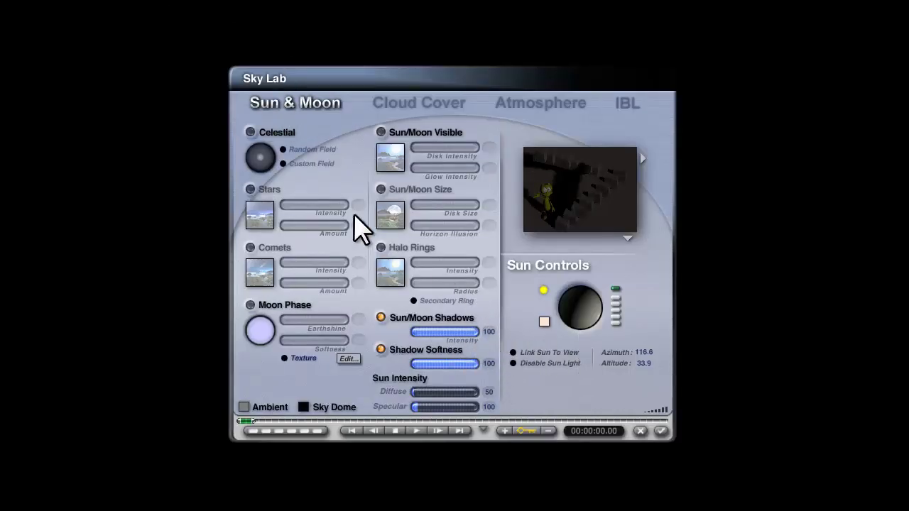
click(620, 101)
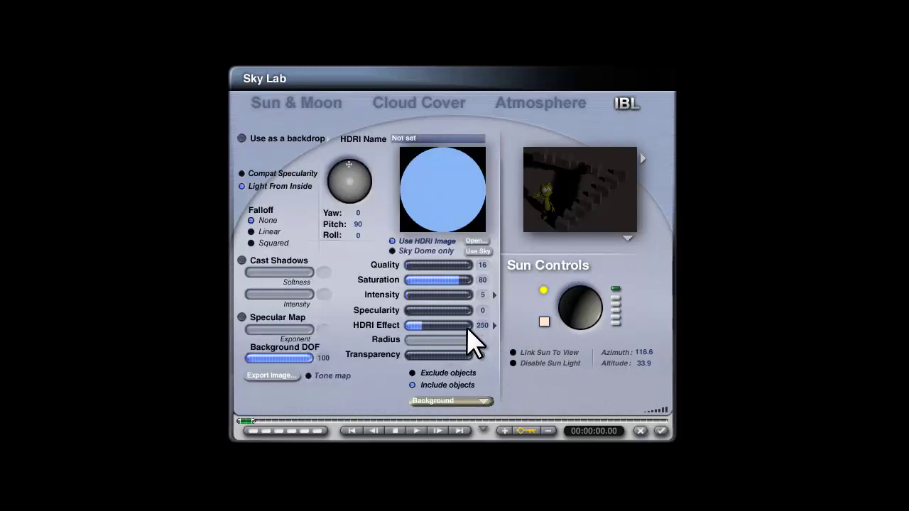
click(661, 431)
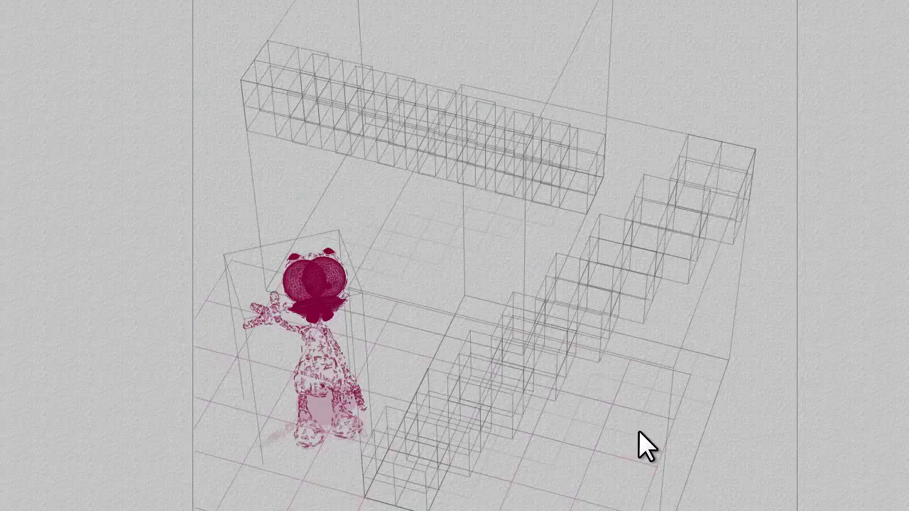
key(ctrl+r)
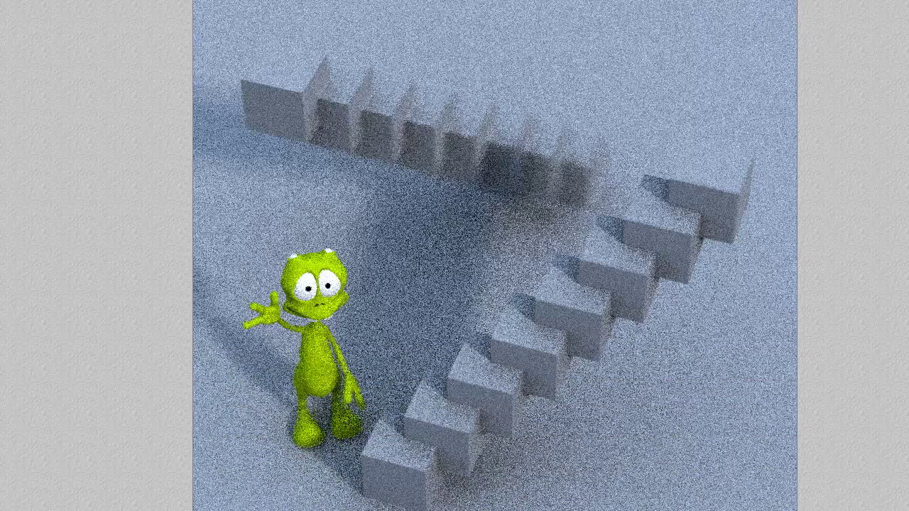
Step: Raise the render quality to 256 rays per pixel in the render options
click(288, 221)
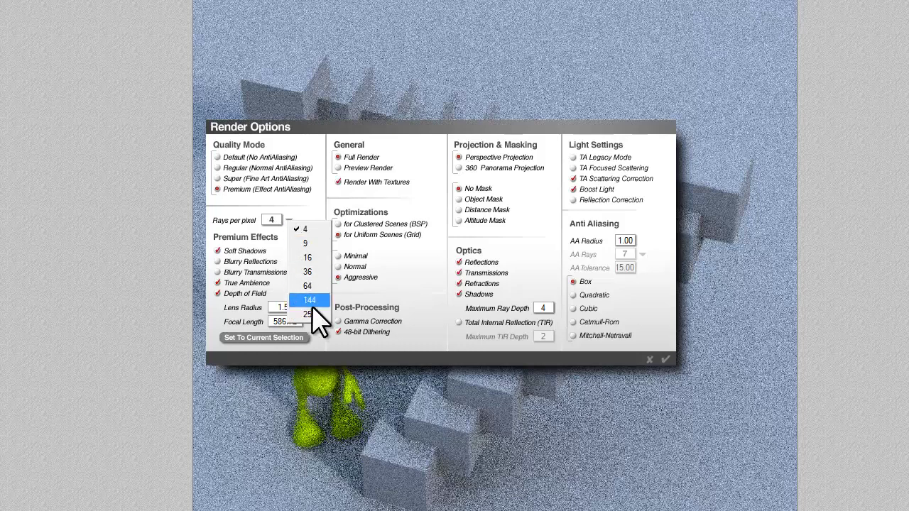
click(308, 314)
click(666, 360)
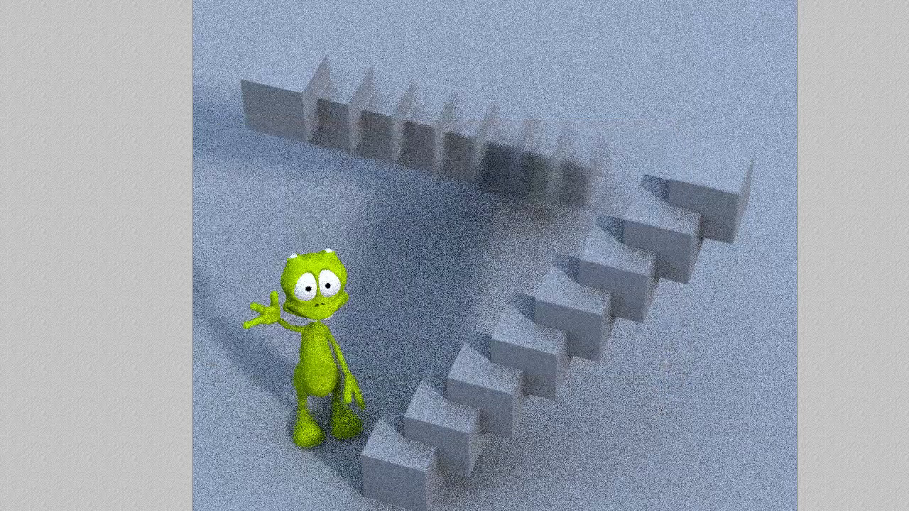
Step: Set the document resolution to 700 x 700 and start the final render
key(ctrl+alt+n)
text(7)
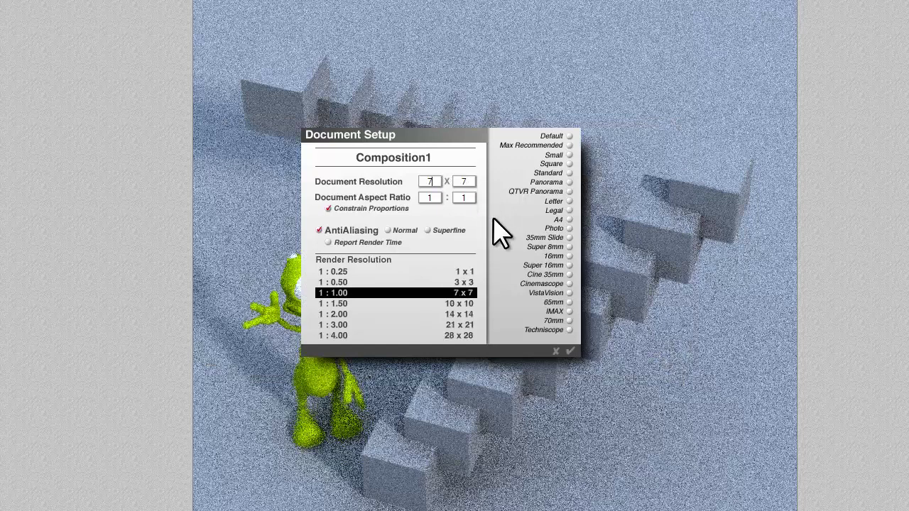
text(00)
click(569, 351)
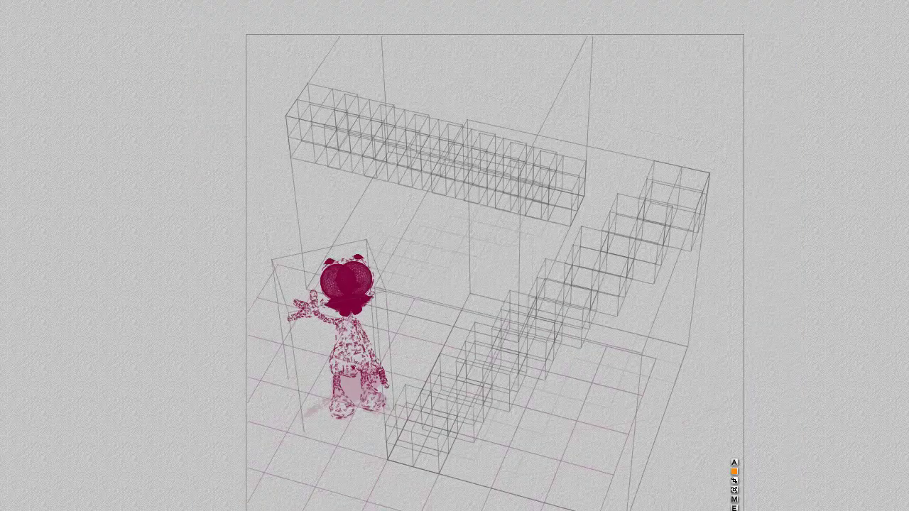
key(ctrl+r)
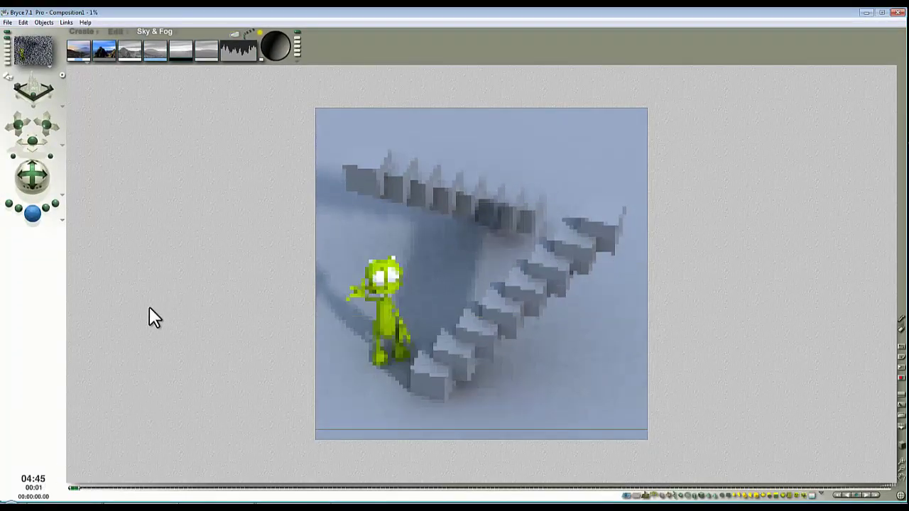
Step: Switch to the other open Bryce composition, enable Cast Shadows for its IBL and show the full scene in the Sky Lab preview
mouse_move(177, 508)
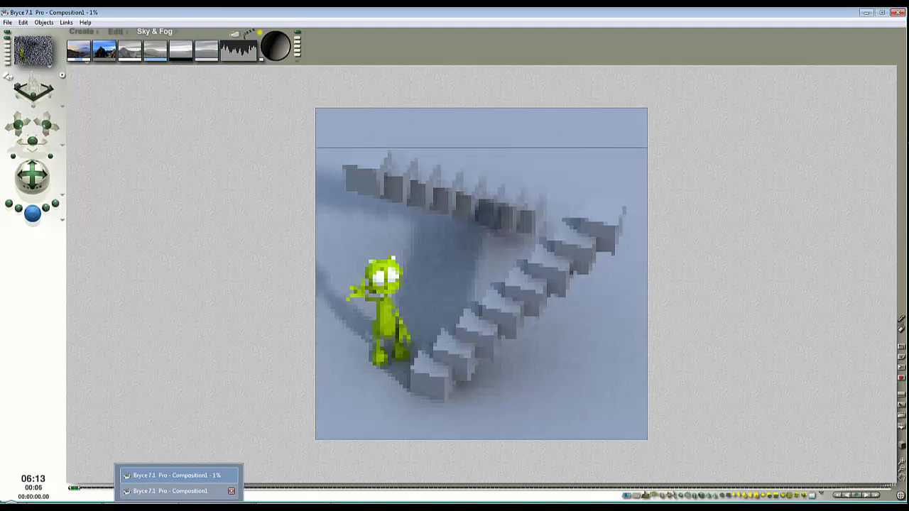
click(170, 491)
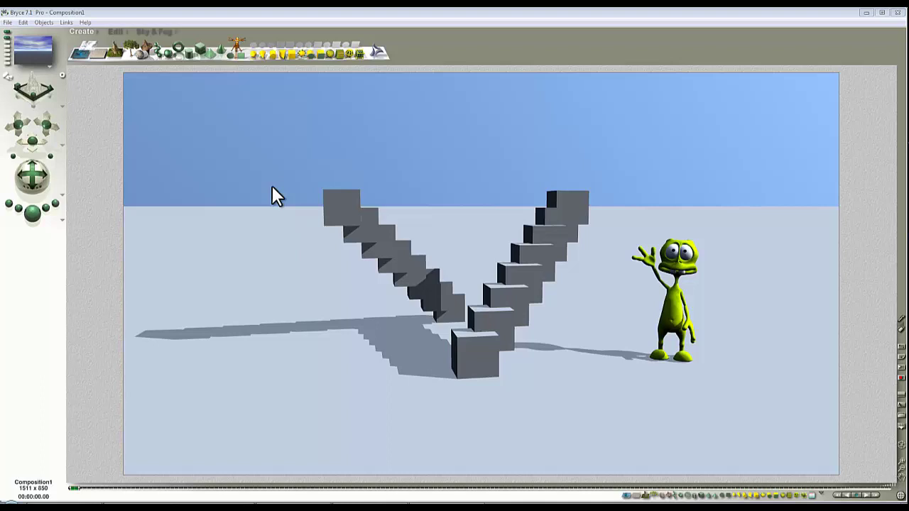
click(156, 30)
click(233, 37)
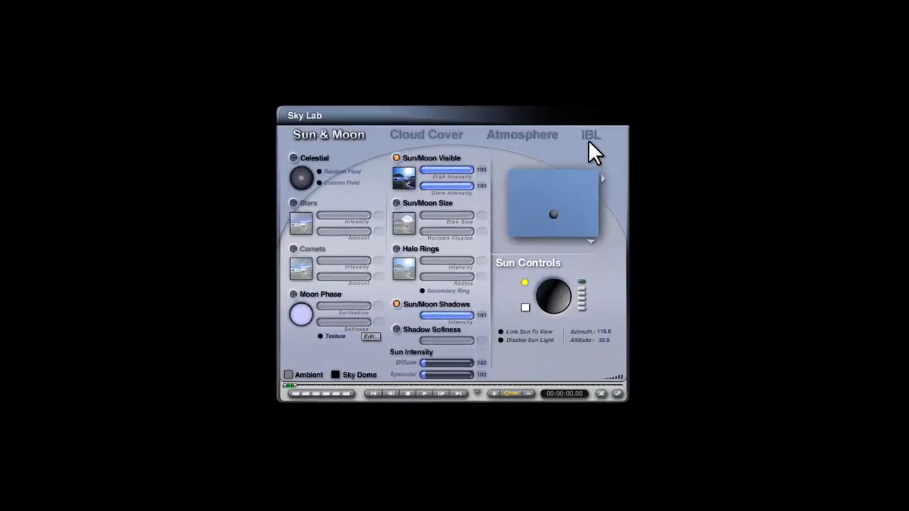
click(589, 137)
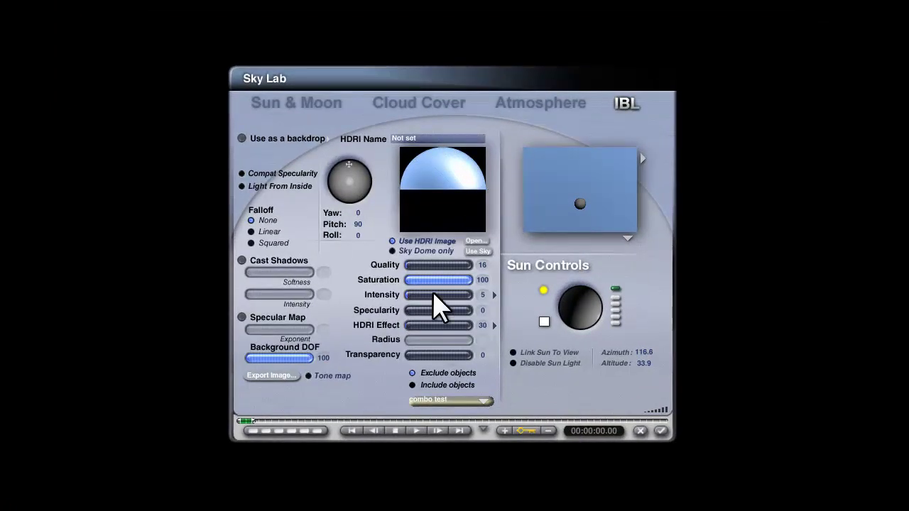
click(242, 261)
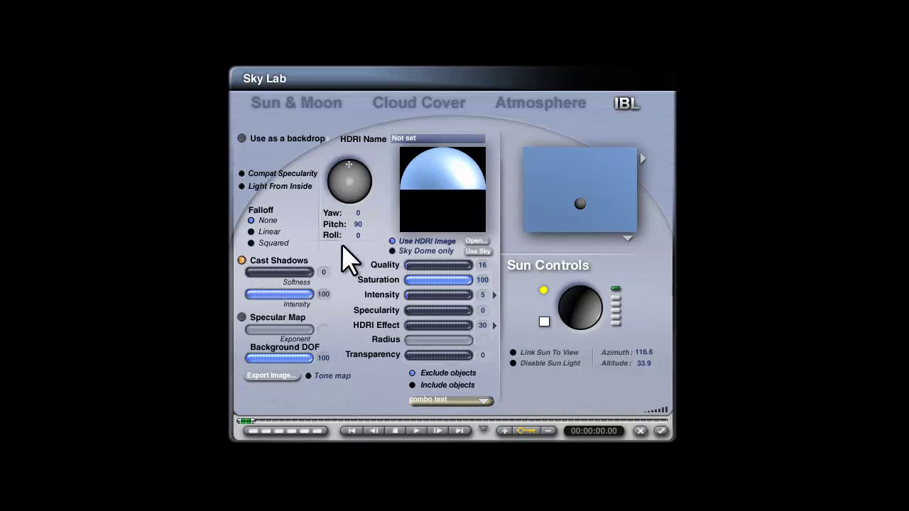
click(629, 238)
click(655, 247)
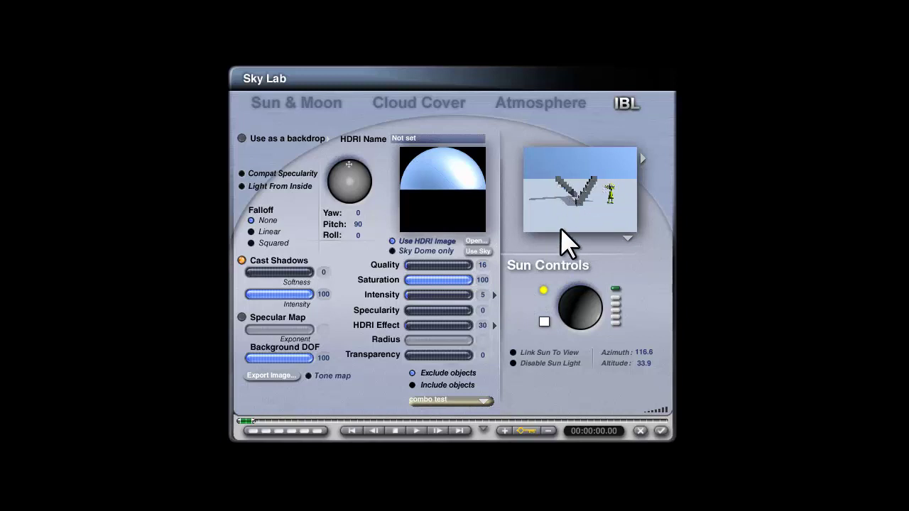
Step: Enable sun Shadow Softness at 15, accept the sky settings and render the scene to inspect the alien's shadow
click(295, 101)
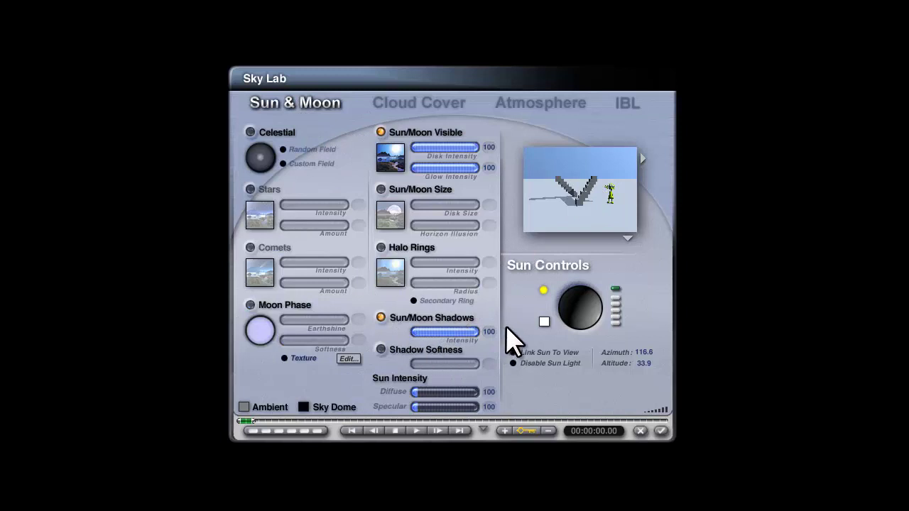
click(380, 350)
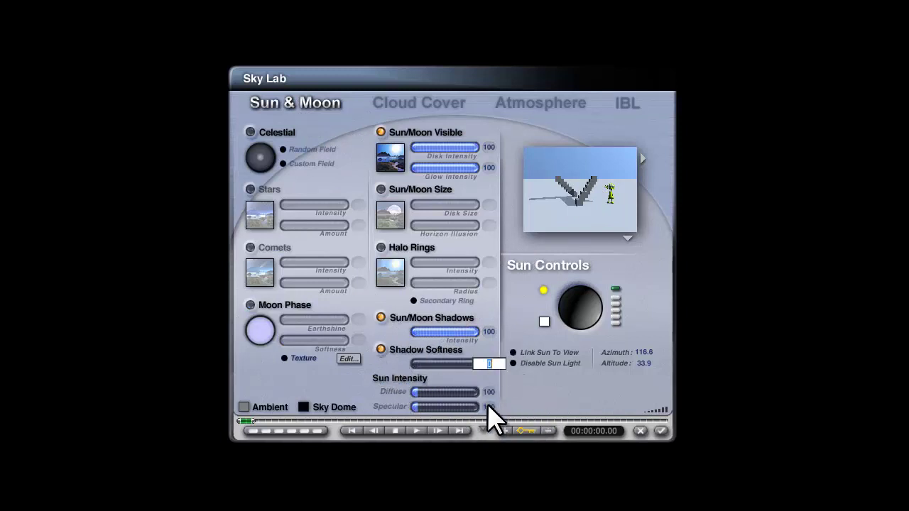
text(15)
click(662, 432)
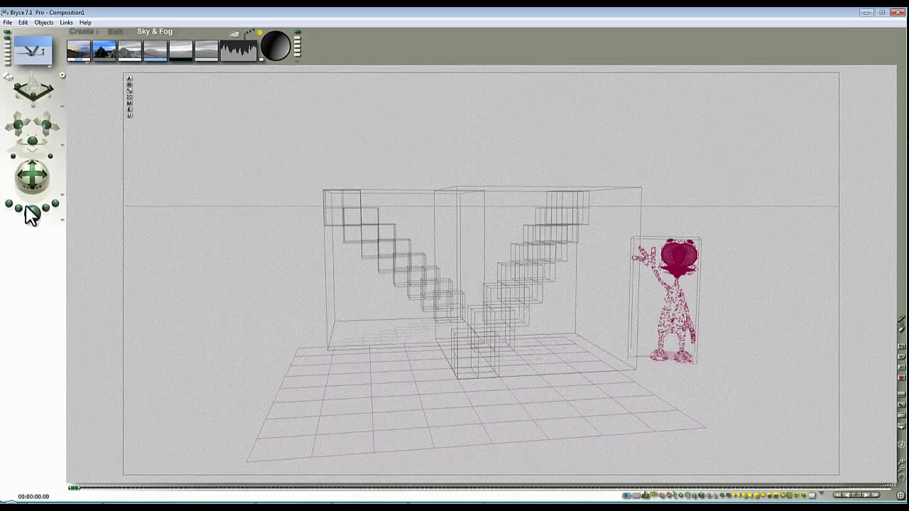
click(33, 215)
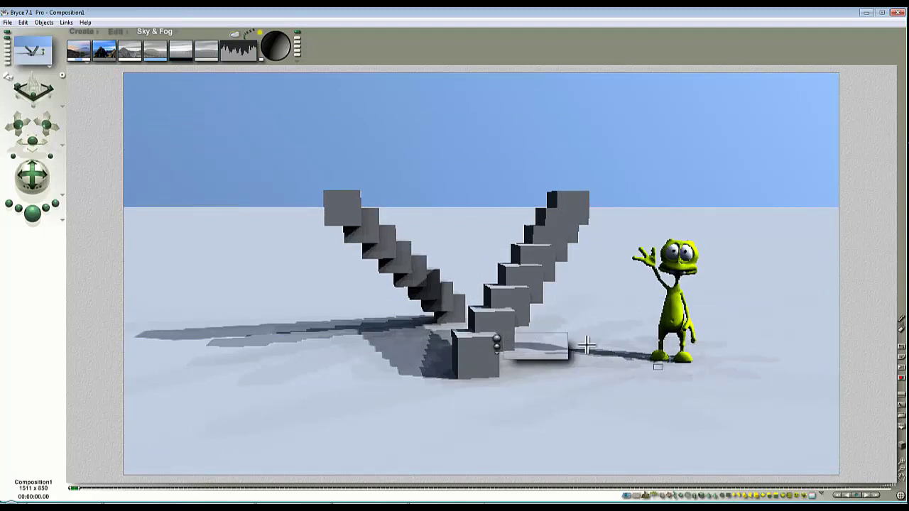
drag(585, 345, 664, 370)
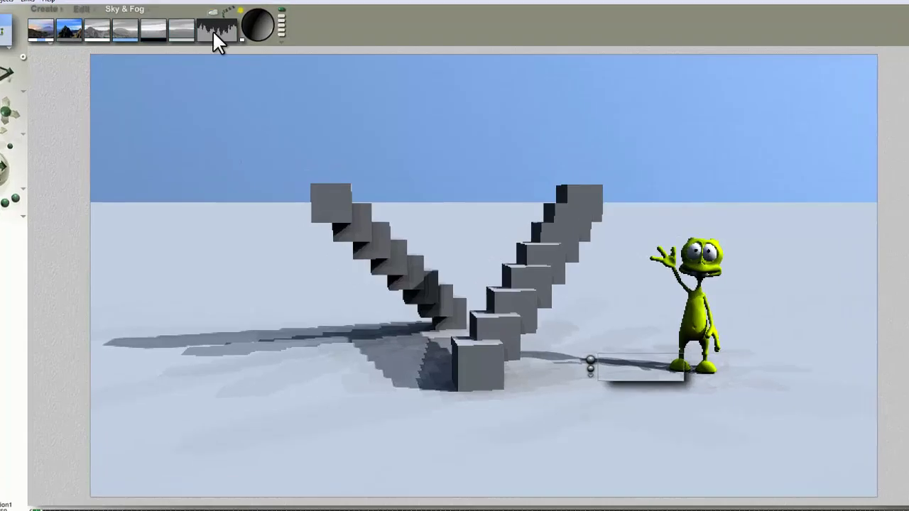
Step: Turn off the sun's Shadow Softness in the Sky Lab and accept the sky settings
click(234, 33)
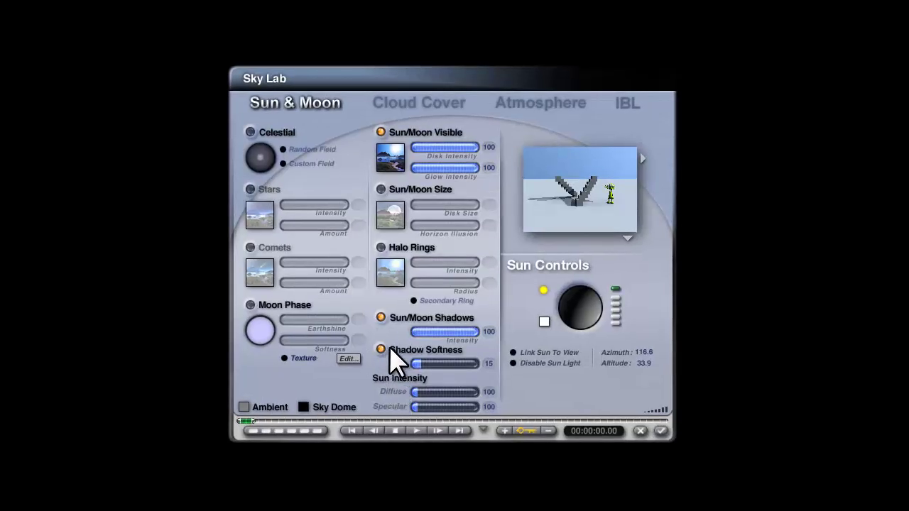
click(381, 349)
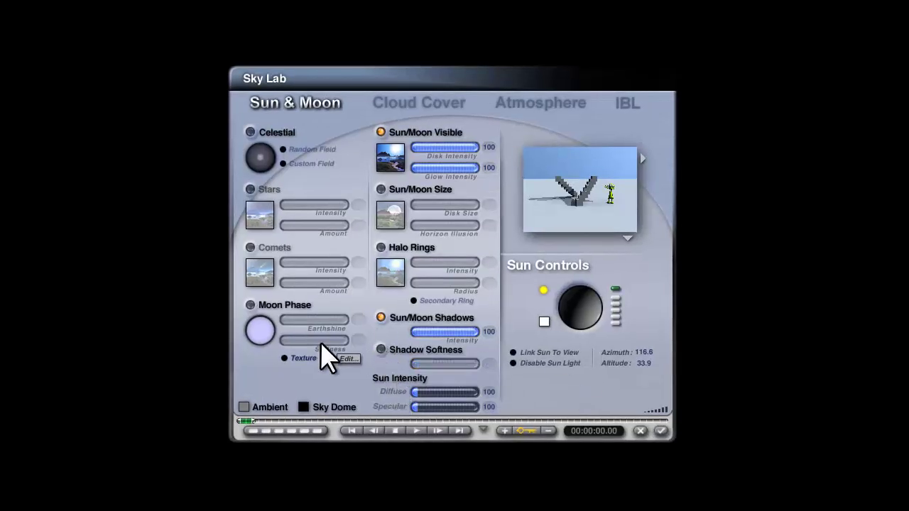
click(662, 431)
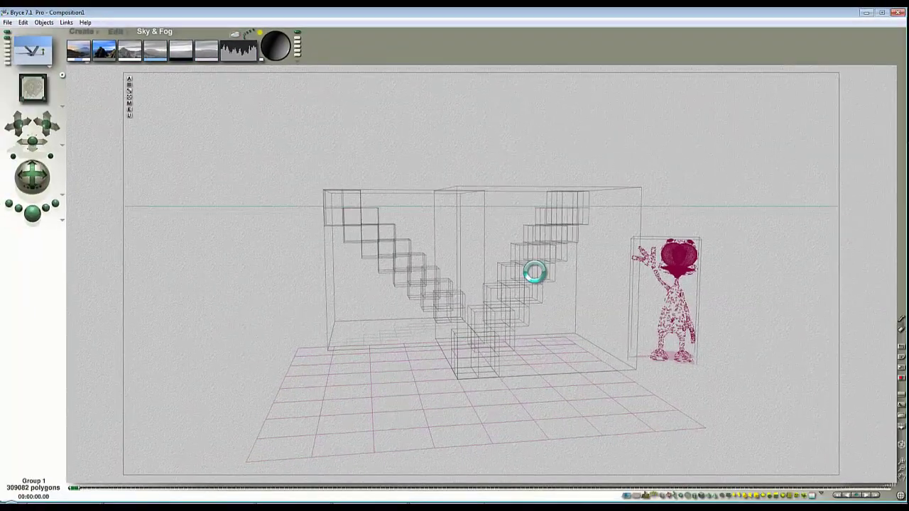
Step: Select both staircase groups from the top view and group them together
key(2)
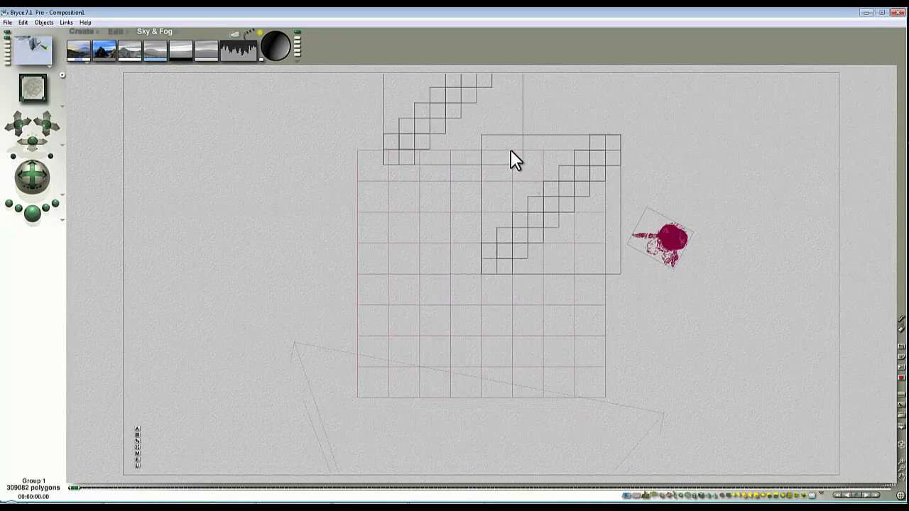
click(511, 150)
click(525, 155)
click(512, 152)
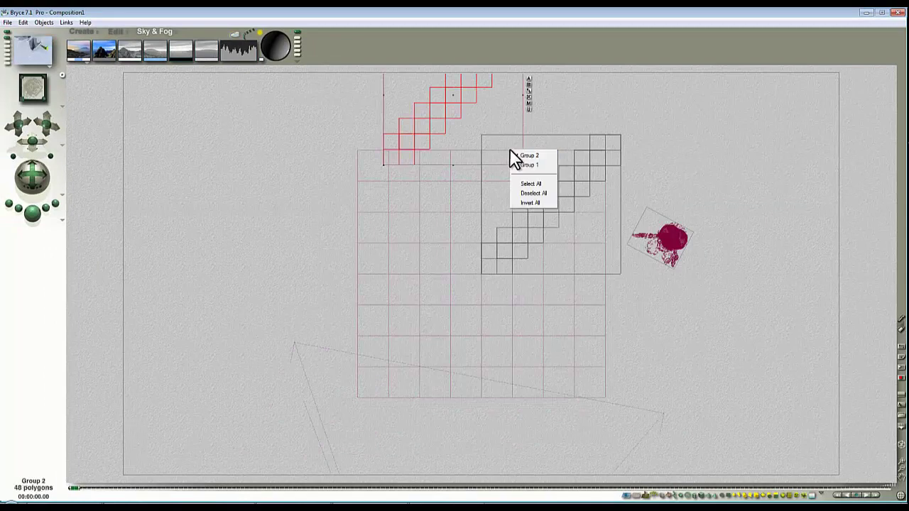
click(528, 164)
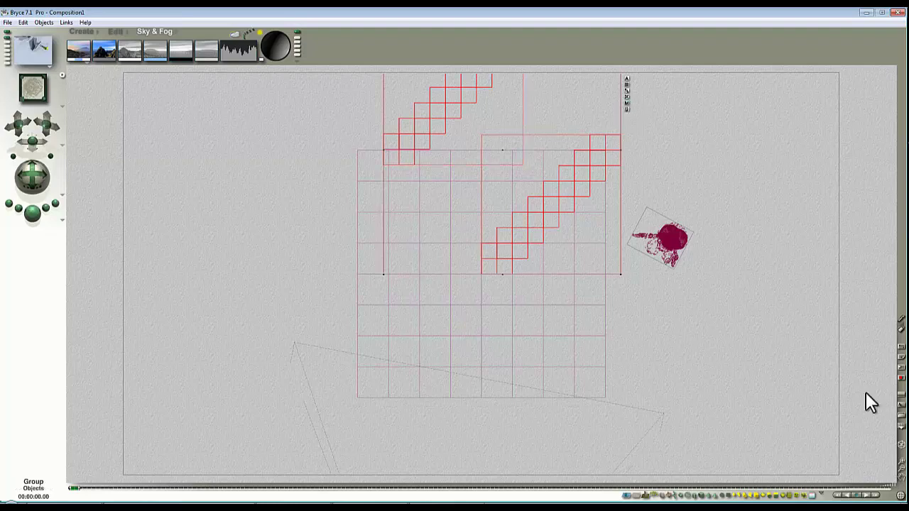
Step: Enlarge the grouped staircases considerably and move them far back from the camera in the top view
click(902, 471)
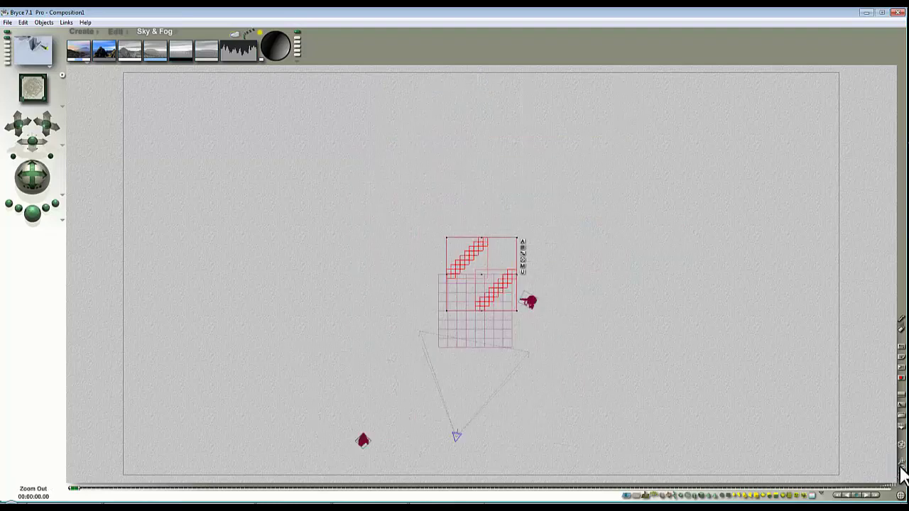
click(115, 32)
drag(111, 51, 220, 119)
drag(571, 359, 574, 24)
Step: Reframe the camera view so the enlarged staircases and the waving alien both fit in the picture
key(1)
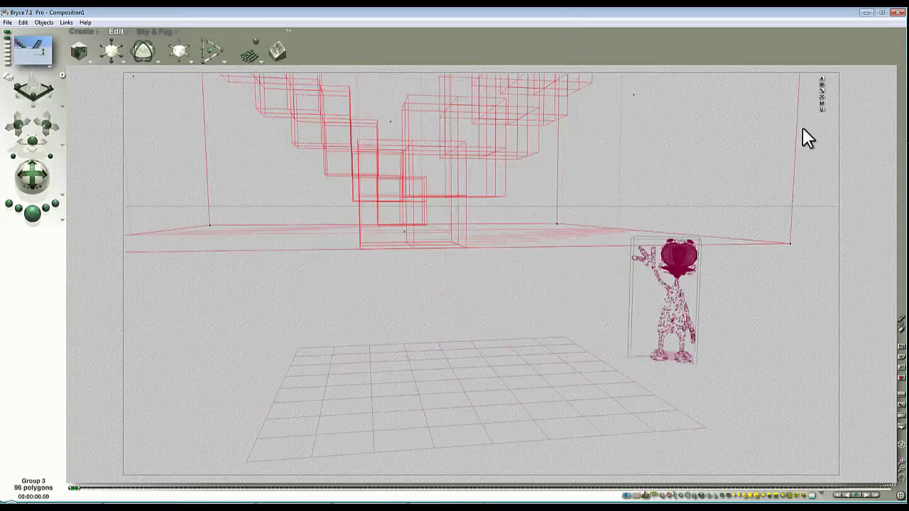
drag(32, 176, 39, 178)
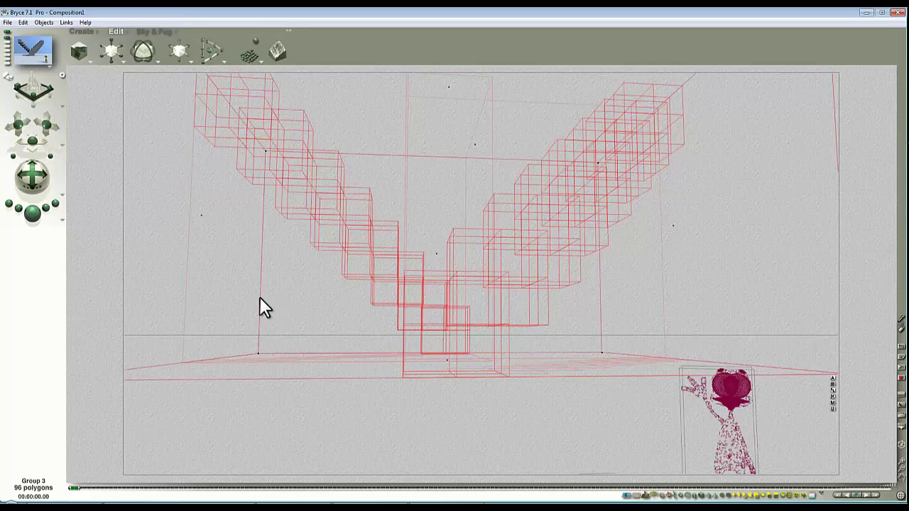
drag(50, 157, 53, 157)
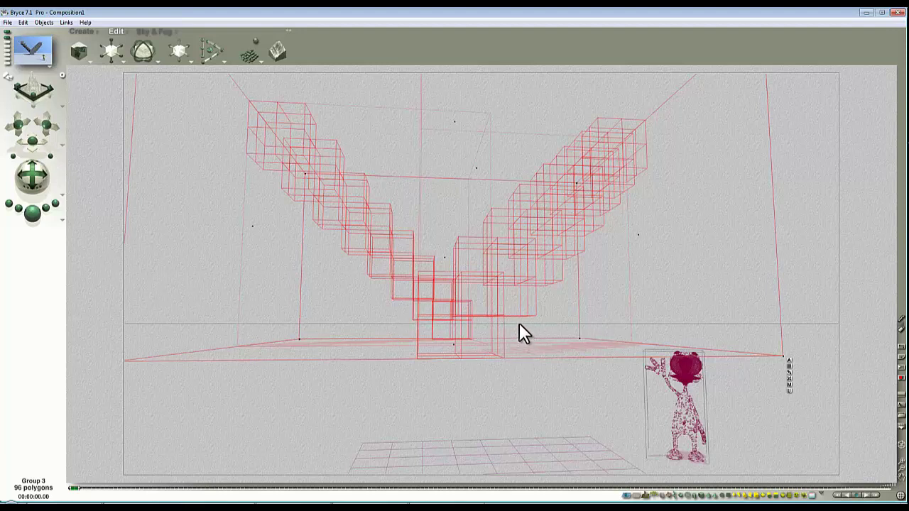
Step: Move the second figure, beside the camera in the top view, back along Z to stand near the enlarged staircases
key(2)
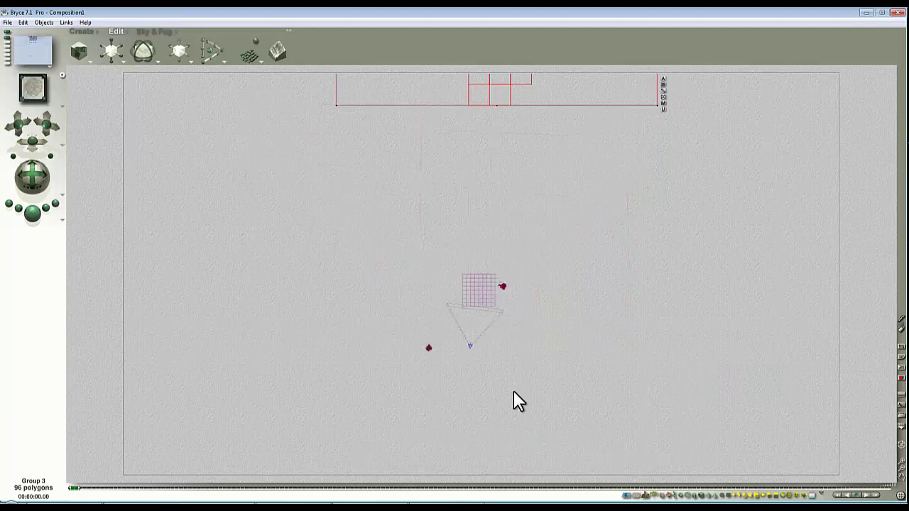
click(428, 348)
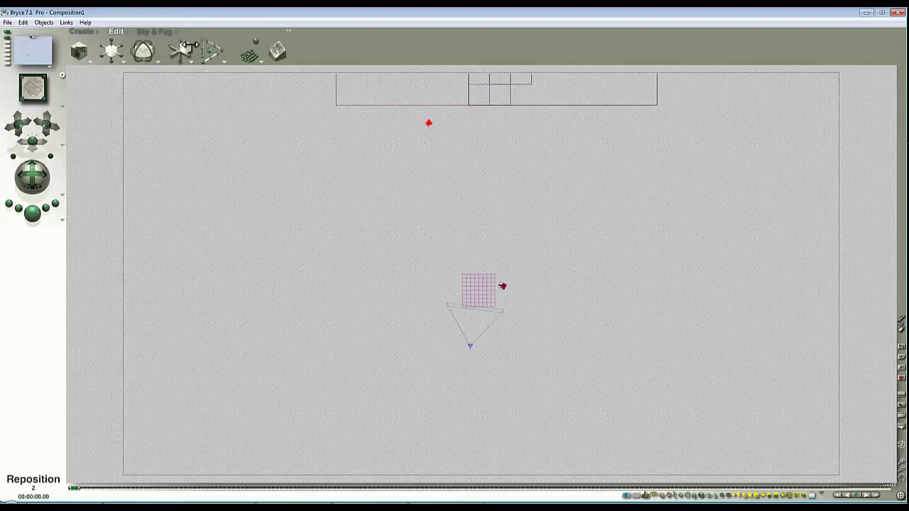
mouse_move(186, 44)
mouse_down()
mouse_move(185, 67)
mouse_move(195, 67)
mouse_move(193, 55)
mouse_up()
key(1)
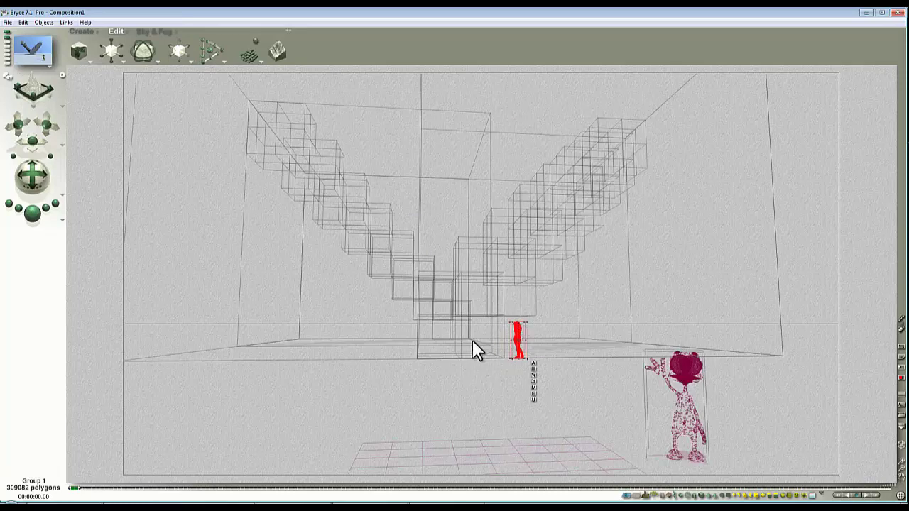
Step: Add haze to the sky and render the enlarged staircase scene
click(154, 31)
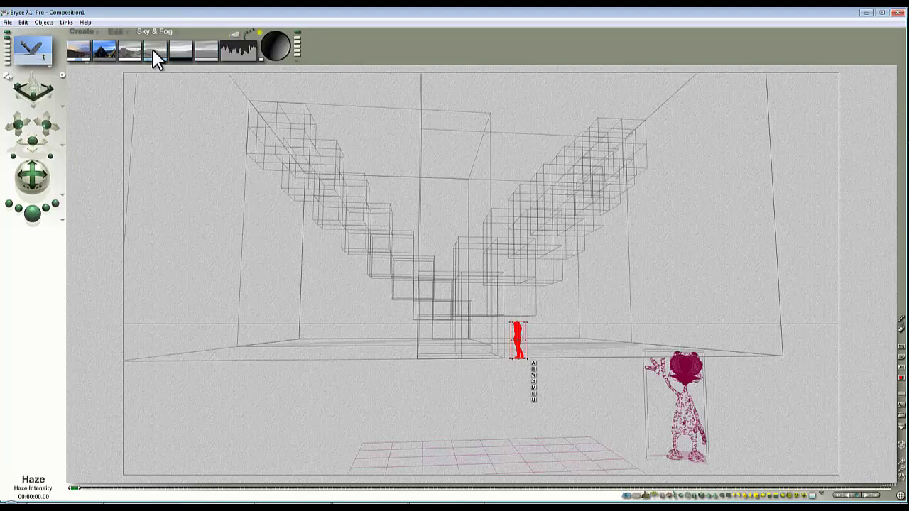
drag(158, 57, 160, 57)
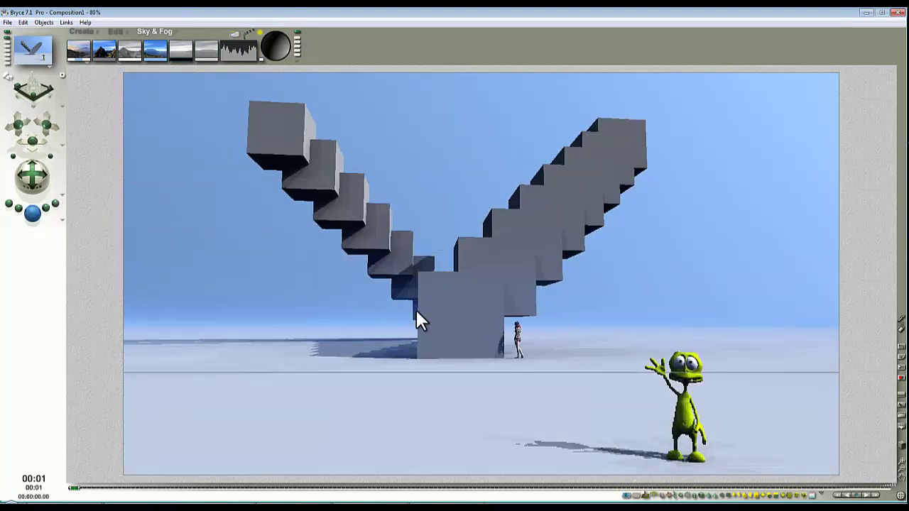
Step: Move the grouped staircases much farther back from the camera in the top view, and return to the camera view
click(510, 312)
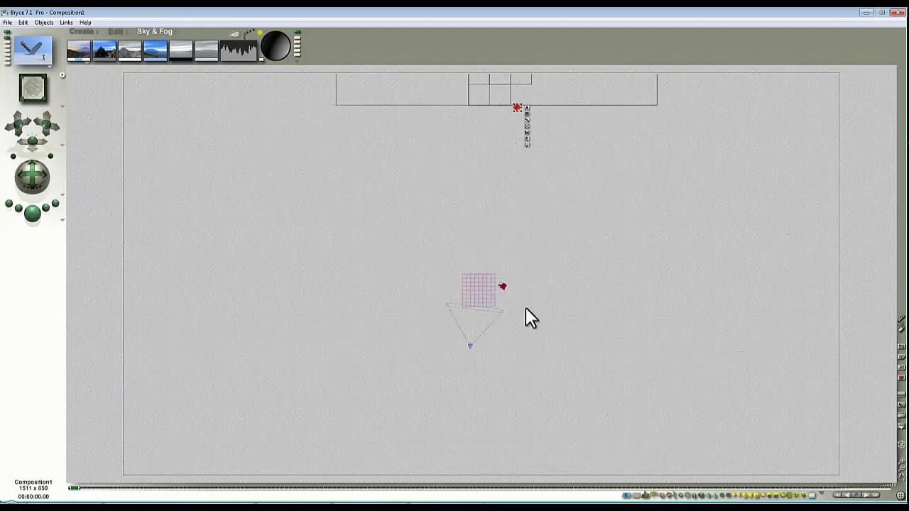
click(901, 467)
click(900, 467)
click(900, 466)
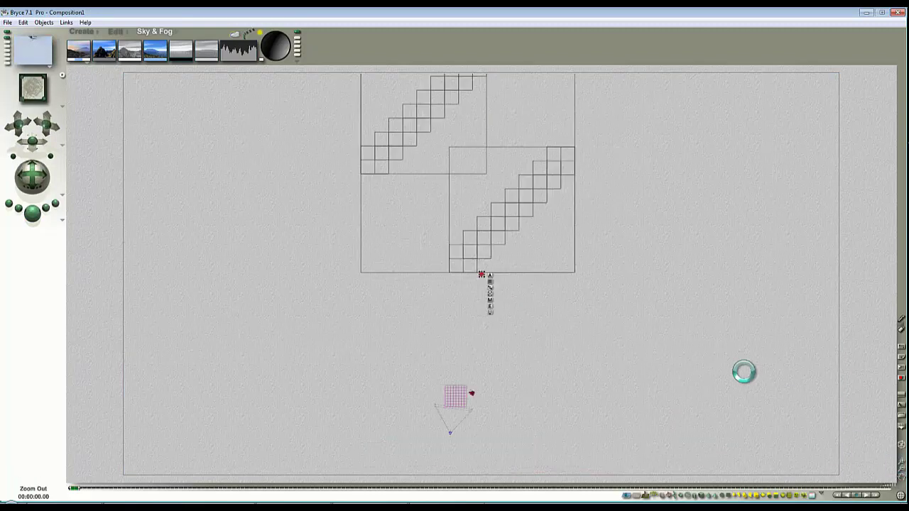
drag(514, 199, 525, 10)
key(1)
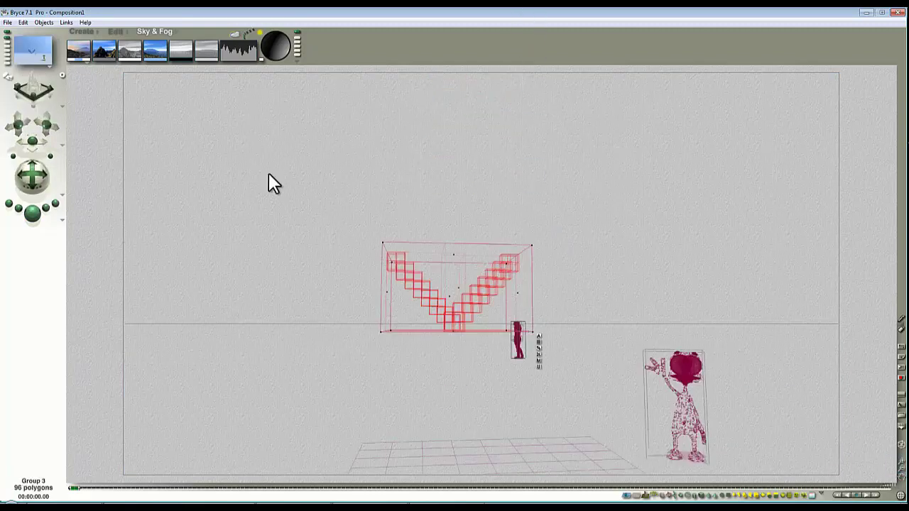
Step: Enlarge the distant staircase group until it towers over the figures, landing it back on the ground
click(115, 32)
drag(112, 51, 893, 253)
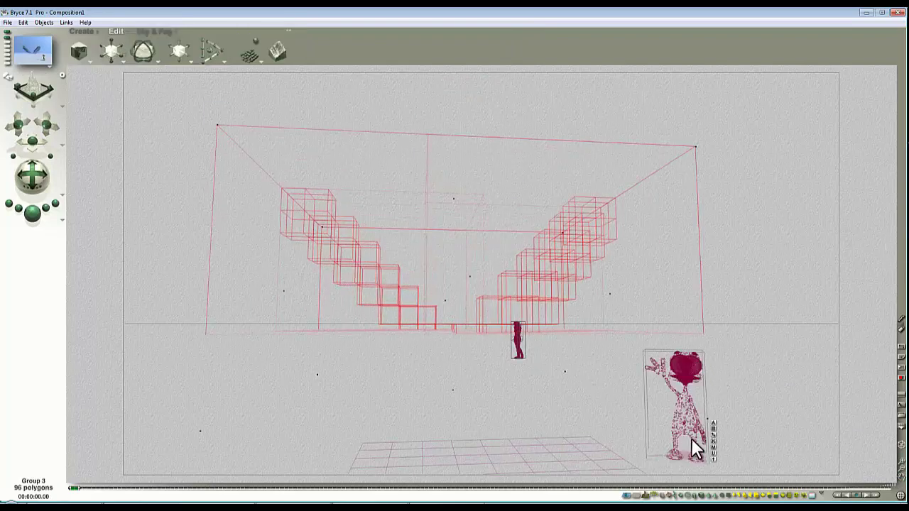
click(715, 457)
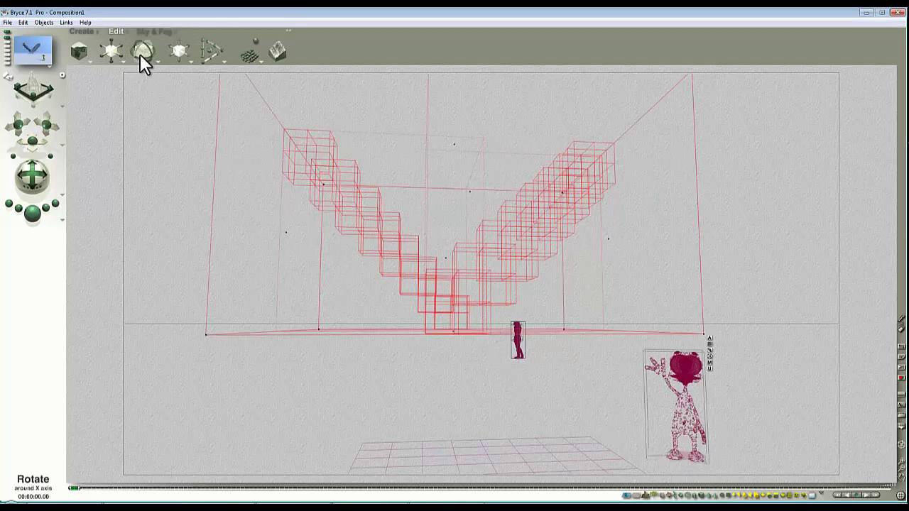
drag(112, 51, 226, 114)
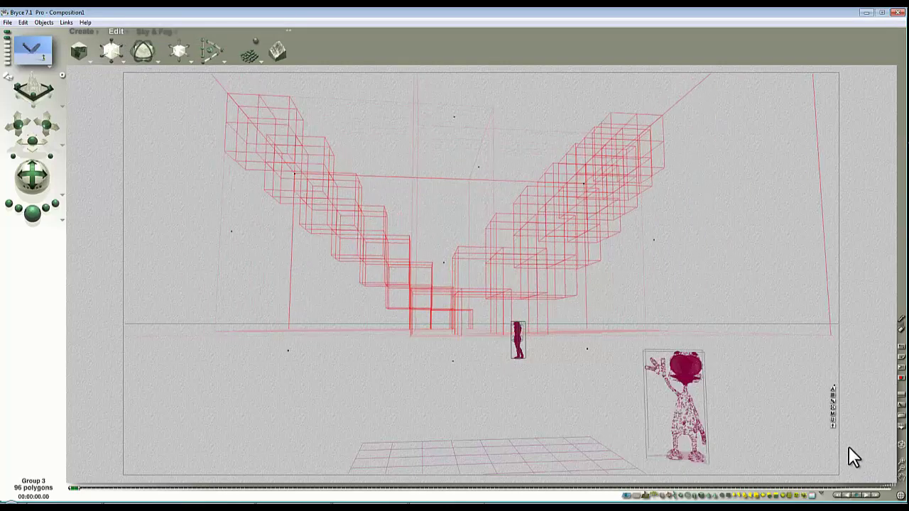
click(831, 424)
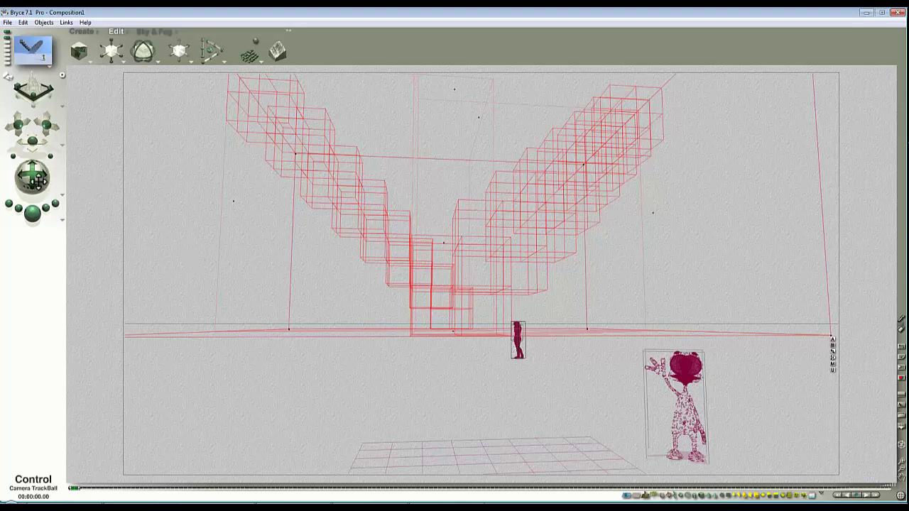
Step: Reframe the camera and widen its field of view slightly so both staircases fit, with a test render in between
drag(32, 174, 61, 279)
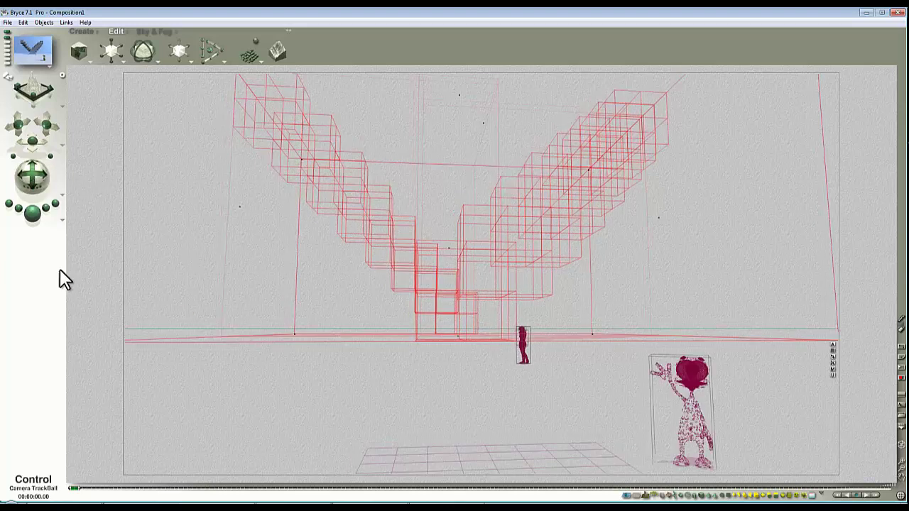
click(31, 216)
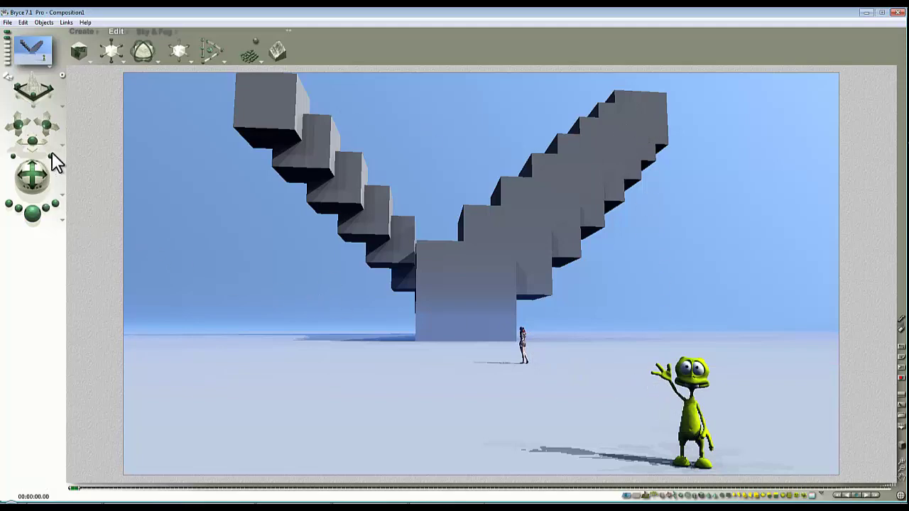
drag(54, 160, 51, 156)
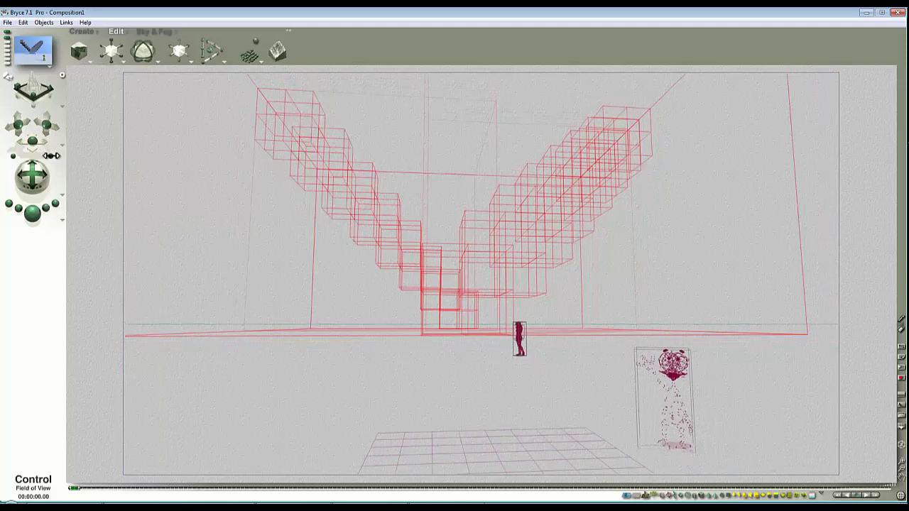
Step: Delete the small human figure in front of the staircases and render the scene
ctrl+click(521, 347)
click(547, 354)
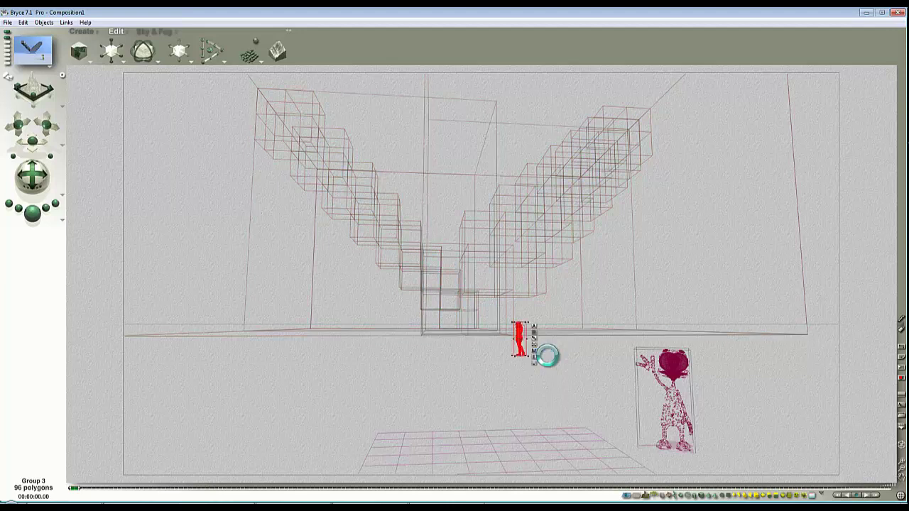
key(Delete)
key(ctrl+r)
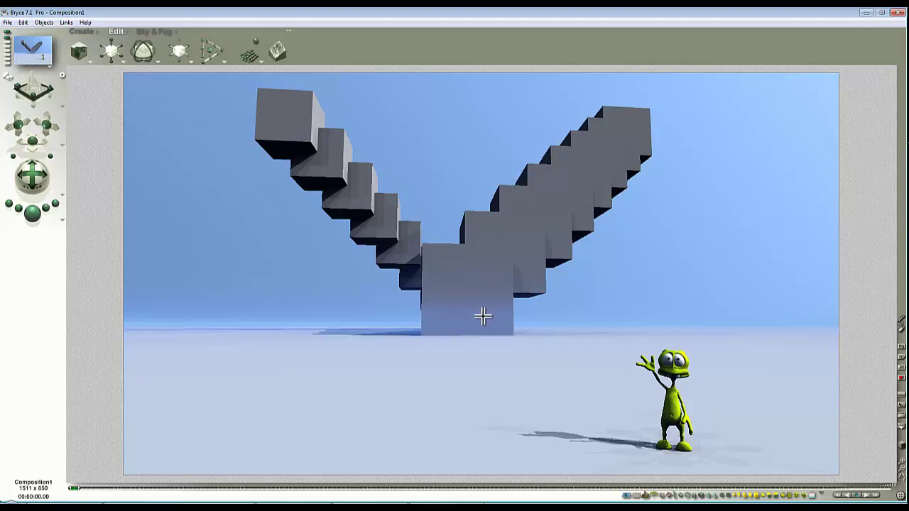
Step: Set the sky's cloud height to 100 and the haze intensity to 30, rendering the scene in between
click(155, 31)
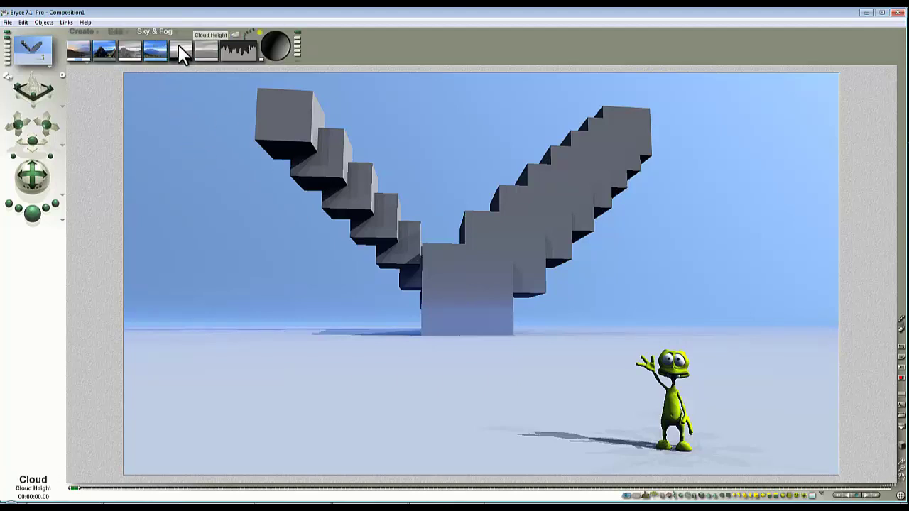
click(188, 54)
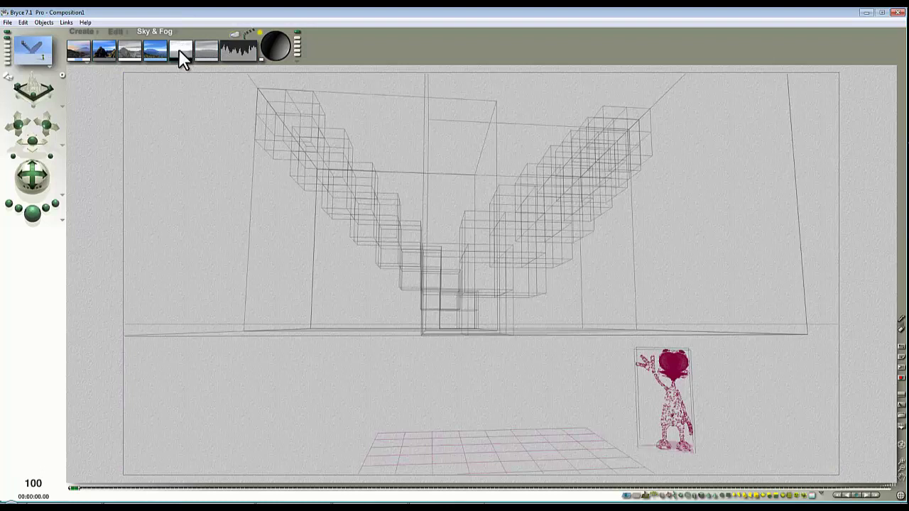
click(43, 221)
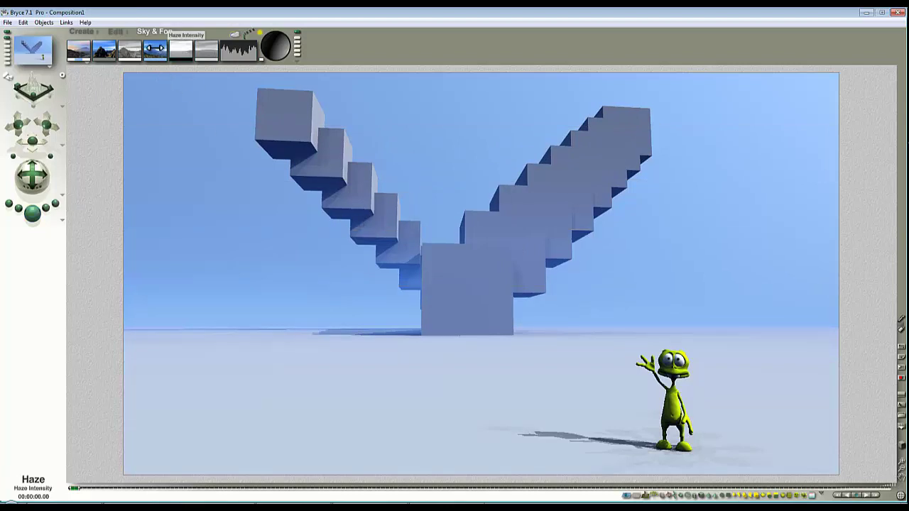
drag(155, 48, 199, 74)
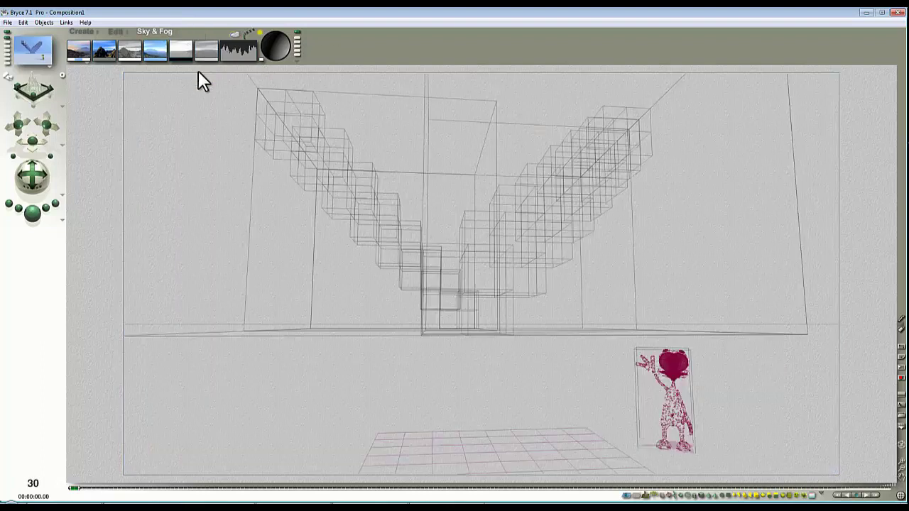
Step: In the Sky Lab's atmosphere settings, set the haze density to 100 and thickness to 2, and apply them
click(232, 36)
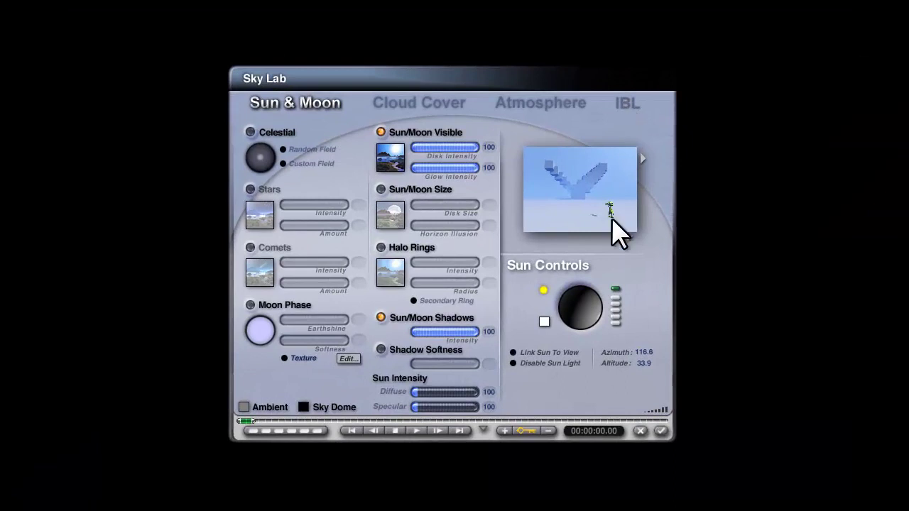
click(512, 105)
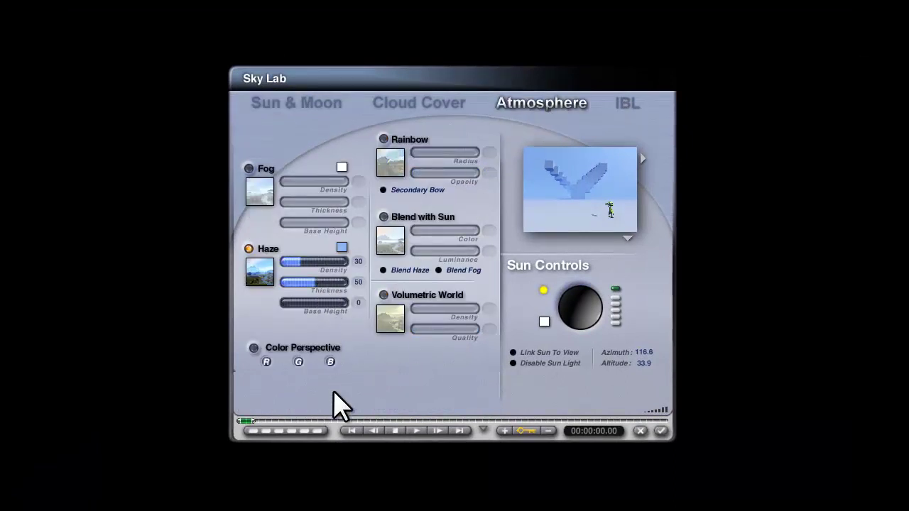
click(305, 284)
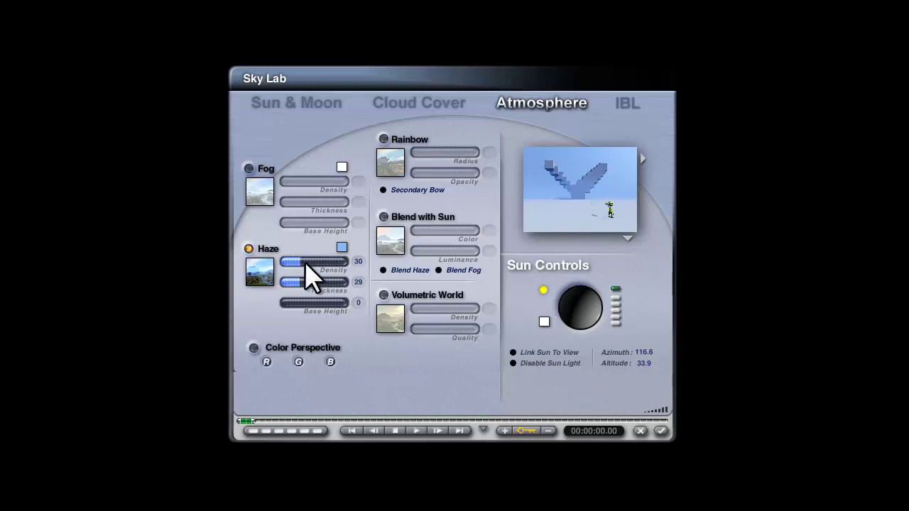
drag(314, 278, 284, 284)
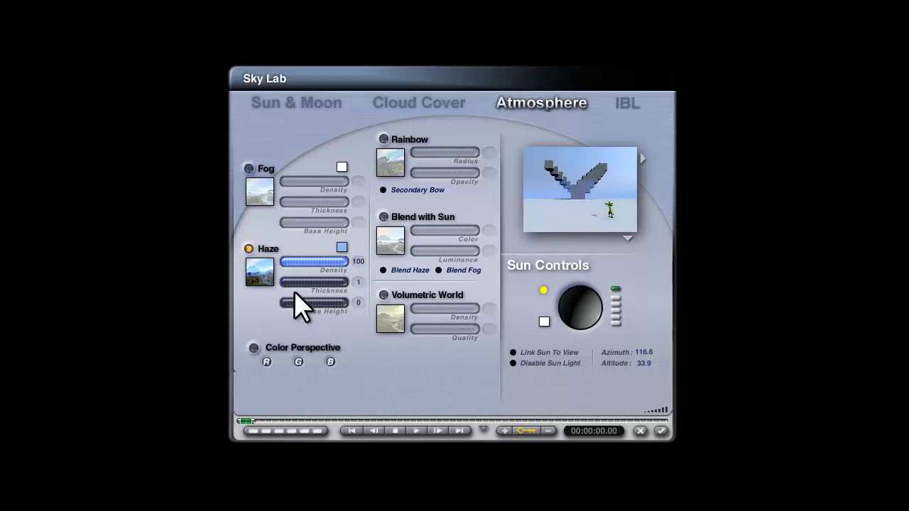
click(357, 283)
text(2)
click(370, 363)
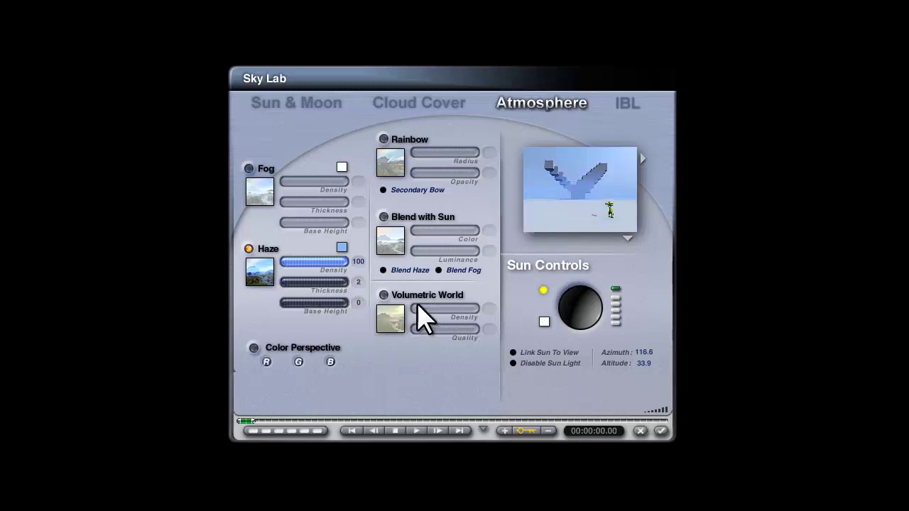
click(662, 430)
click(2, 302)
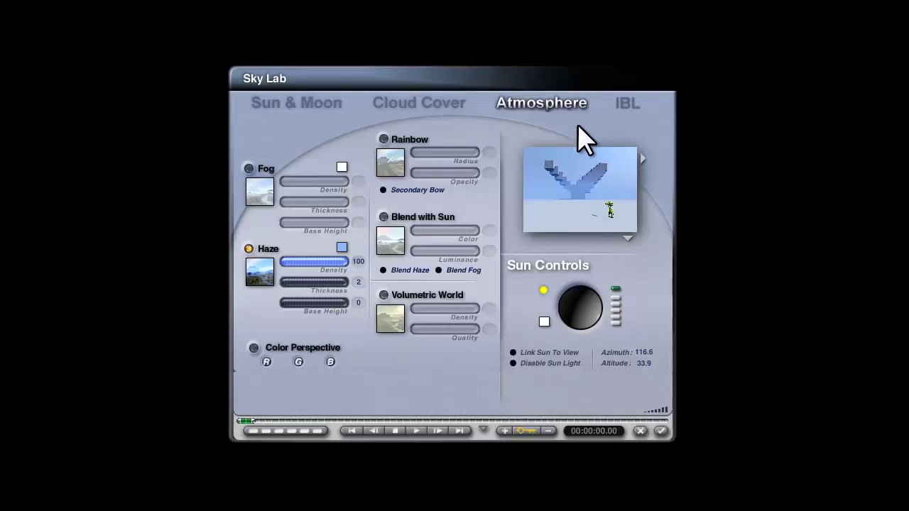
Step: Disable the sun light, set the IBL's HDRI Effect to 40, and render the scene with image-based light only
click(623, 106)
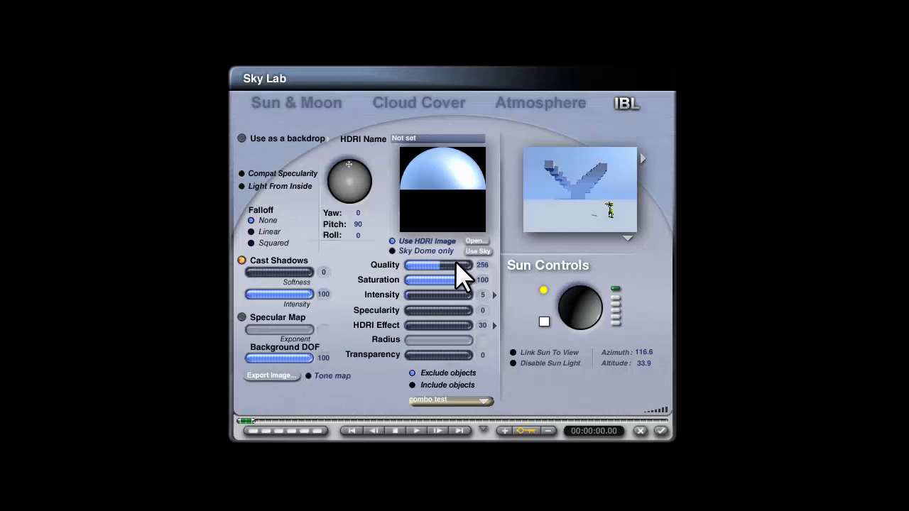
click(661, 430)
click(513, 363)
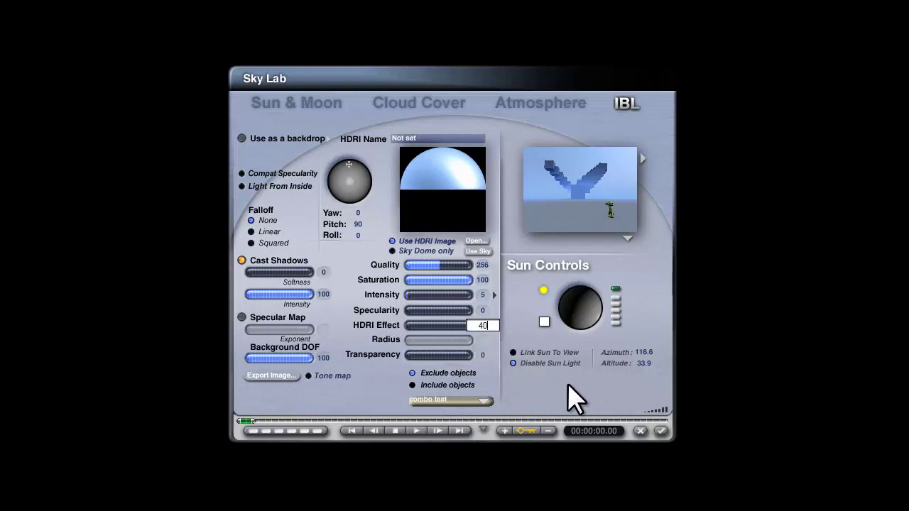
key(Return)
click(661, 432)
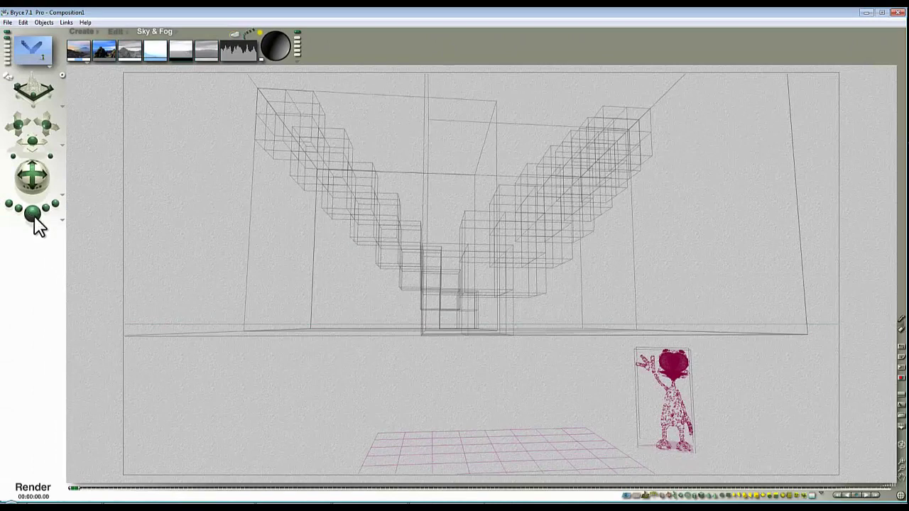
click(33, 215)
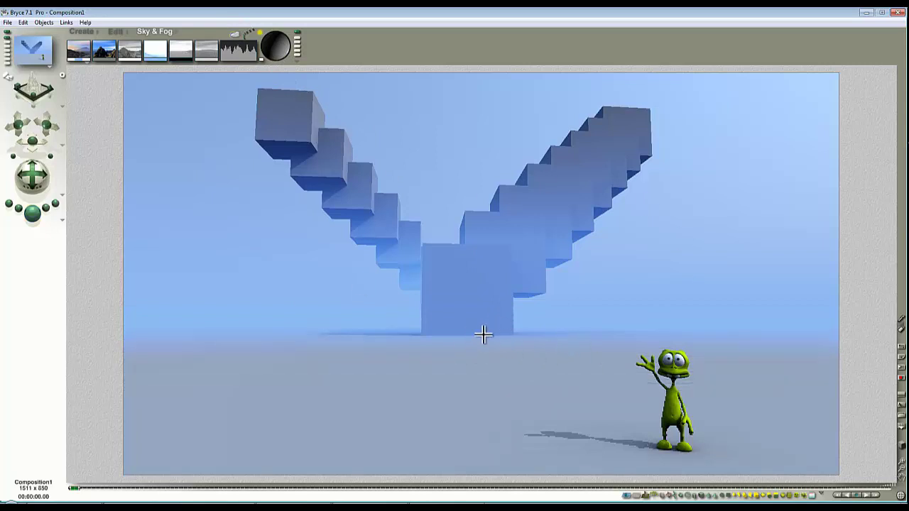
Step: In the Sky Lab, turn off the visible sun and regenerate the IBL image from the sky with Sky Dome only enabled
click(236, 34)
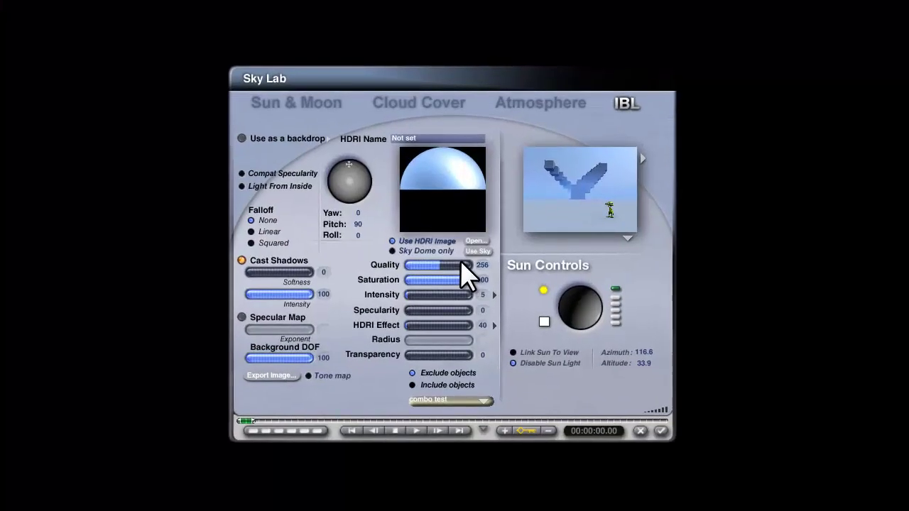
click(315, 104)
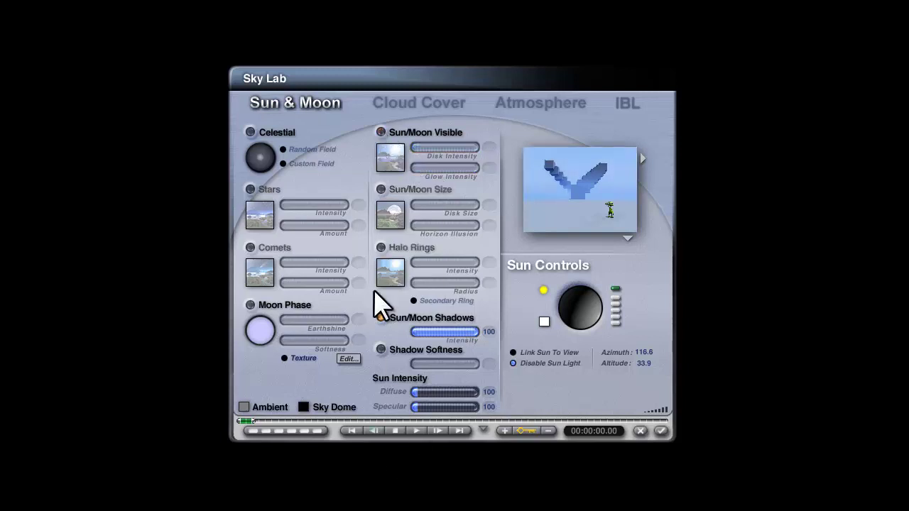
click(628, 104)
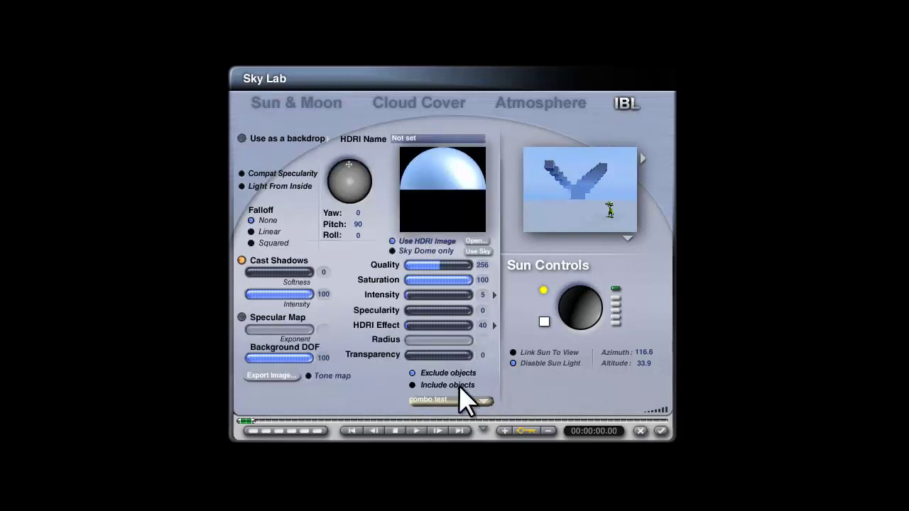
click(392, 250)
click(478, 252)
click(538, 292)
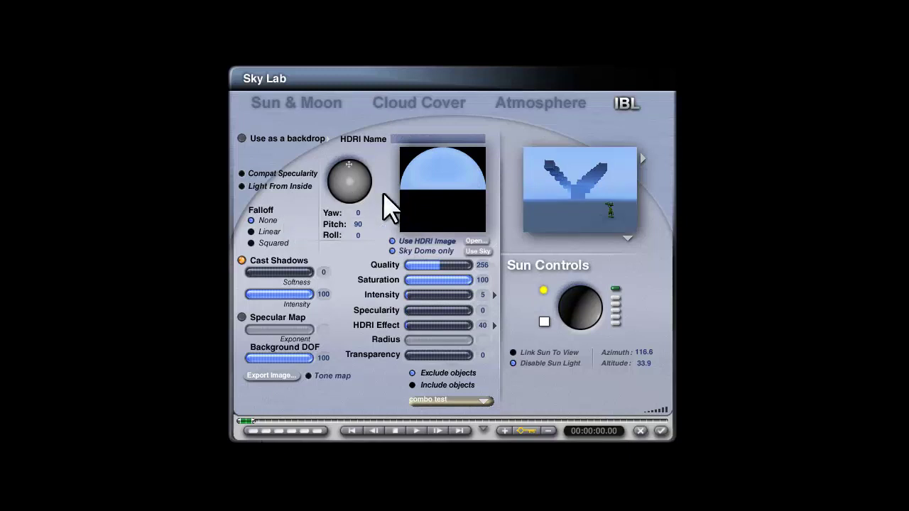
Step: Re-enable the sun light and set its diffuse intensity to 50
click(512, 363)
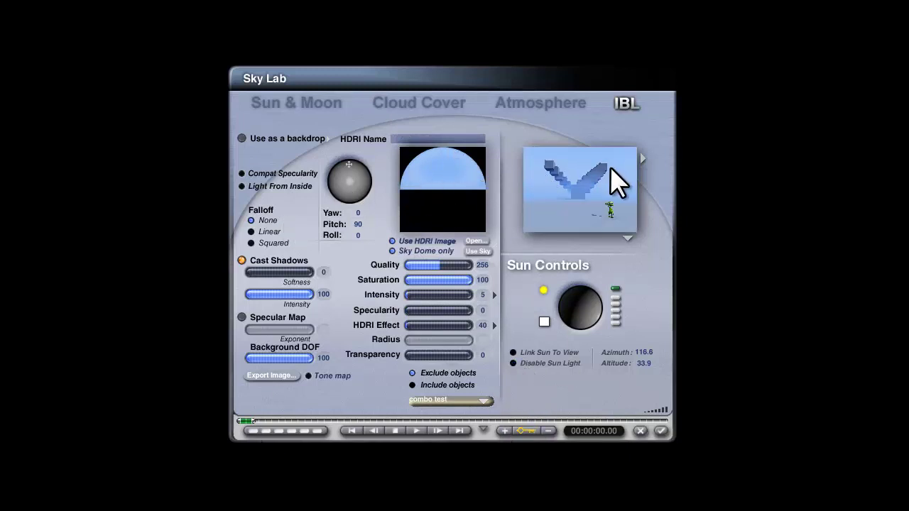
click(309, 101)
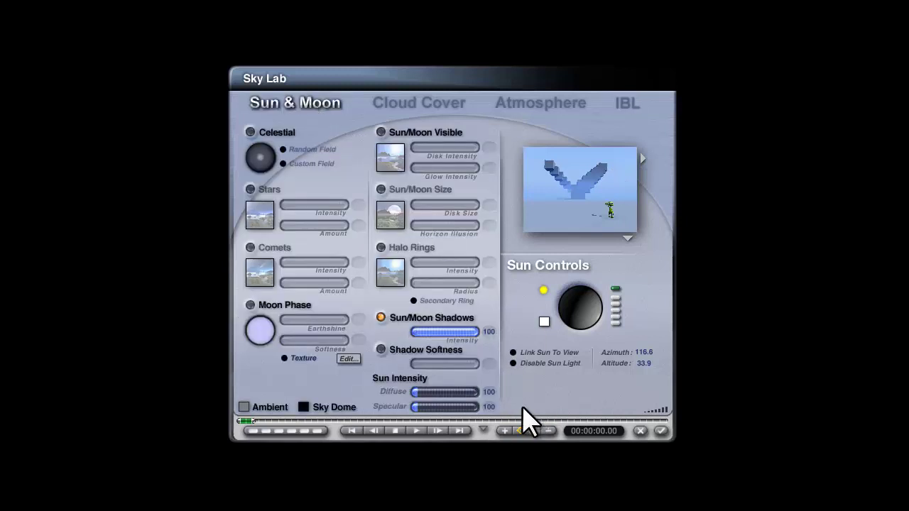
text(50)
key(Return)
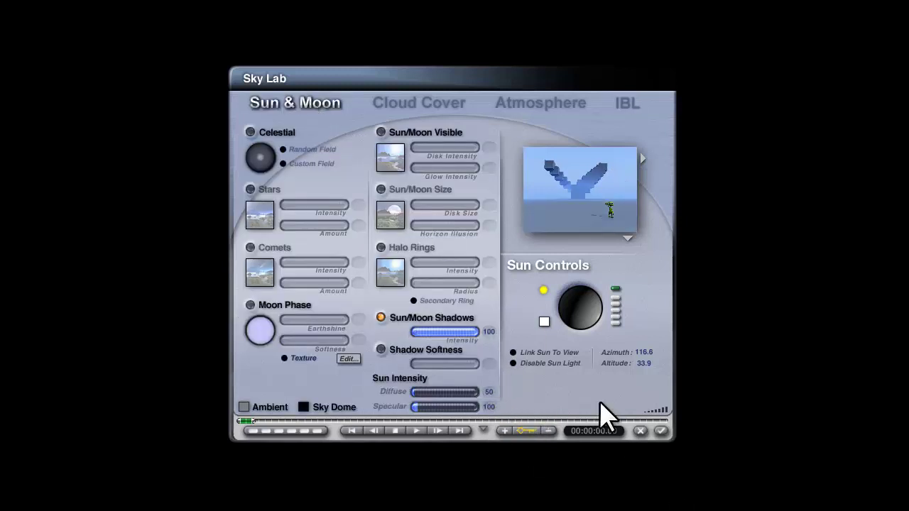
Step: Enable sun shadow softness with a value of 15, and set the IBL's HDRI Effect to 50
click(380, 349)
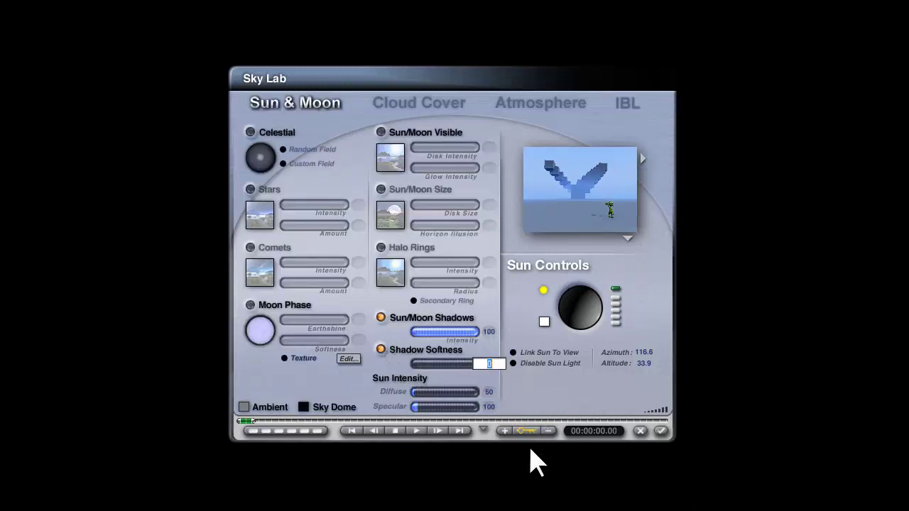
text(15)
key(Return)
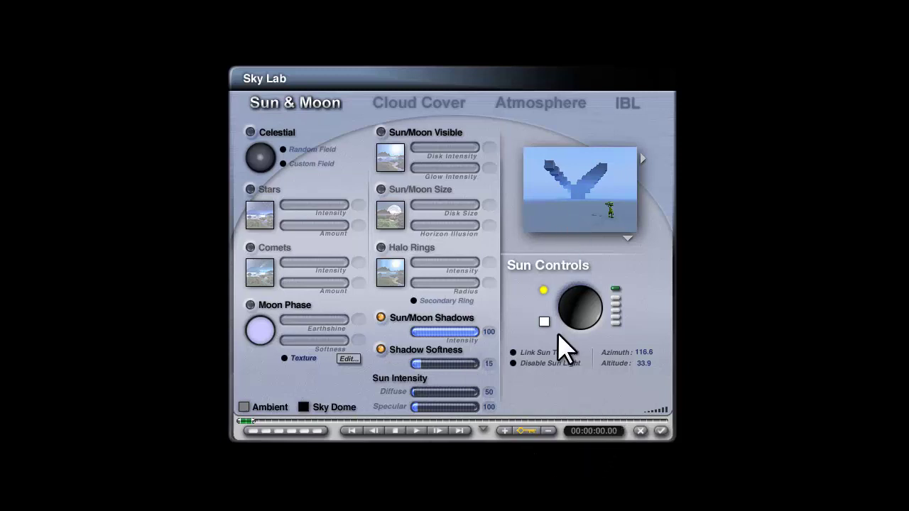
click(626, 105)
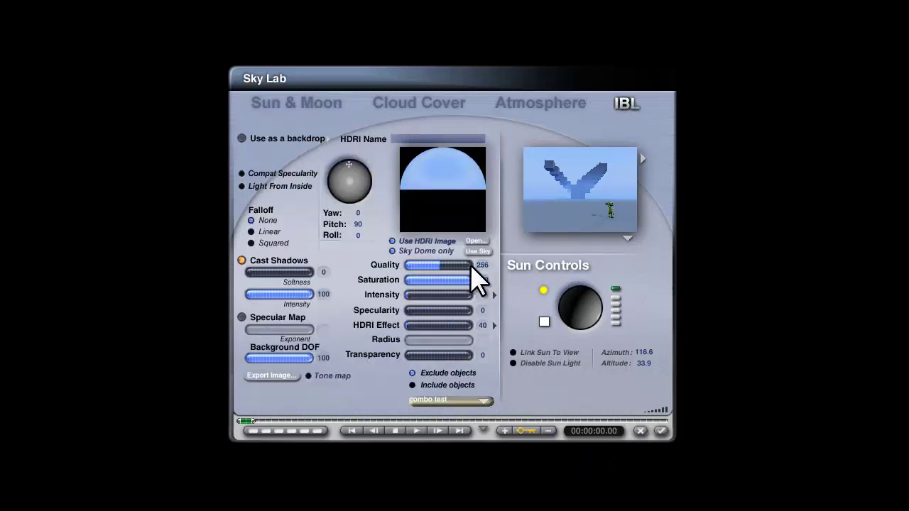
click(478, 326)
text(50)
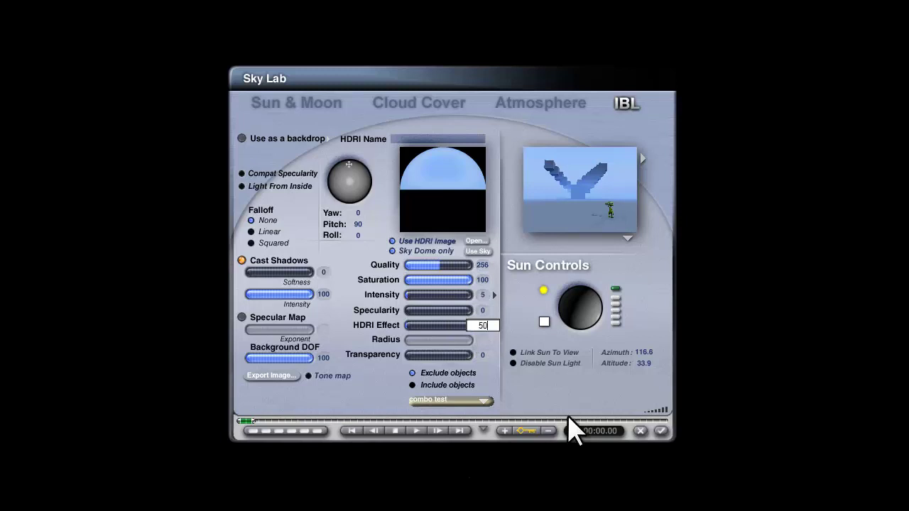
key(Return)
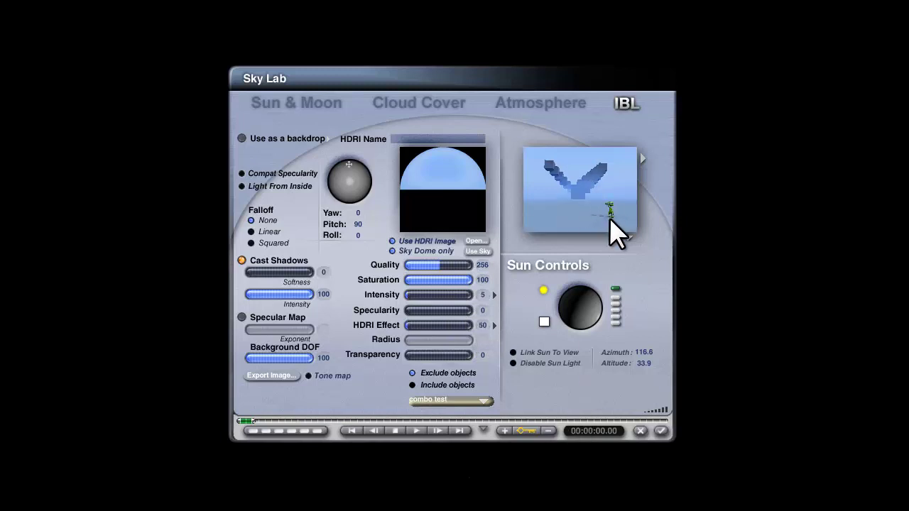
Step: Set the sun's diffuse intensity to 80, apply and render, and mark a region around the alien's ground shadow
click(261, 104)
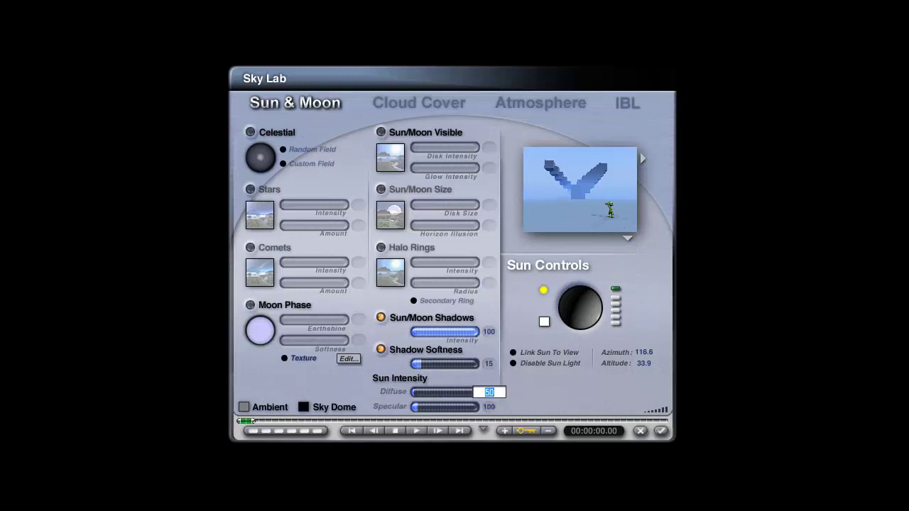
key(Return)
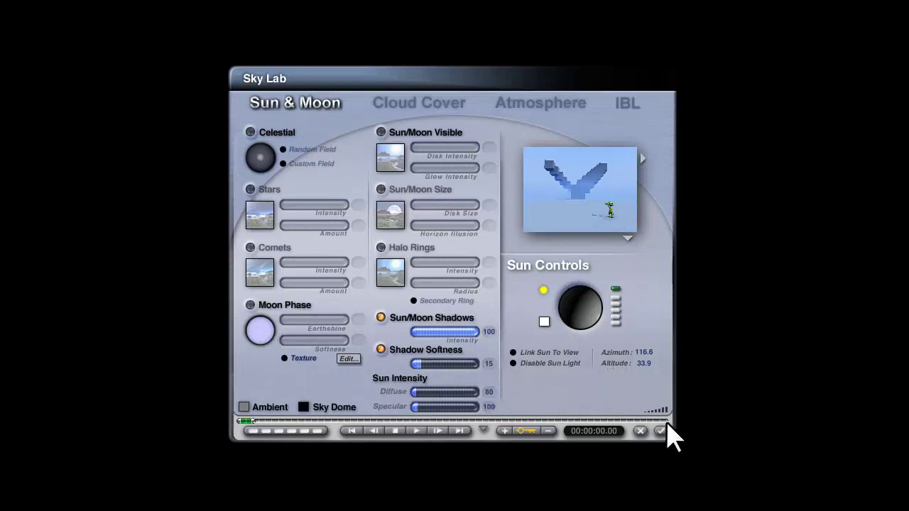
click(660, 430)
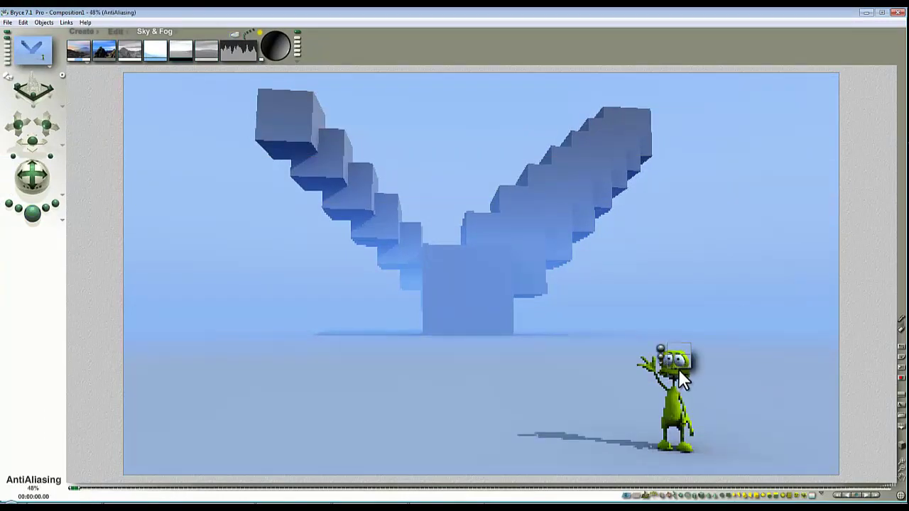
drag(587, 459, 561, 432)
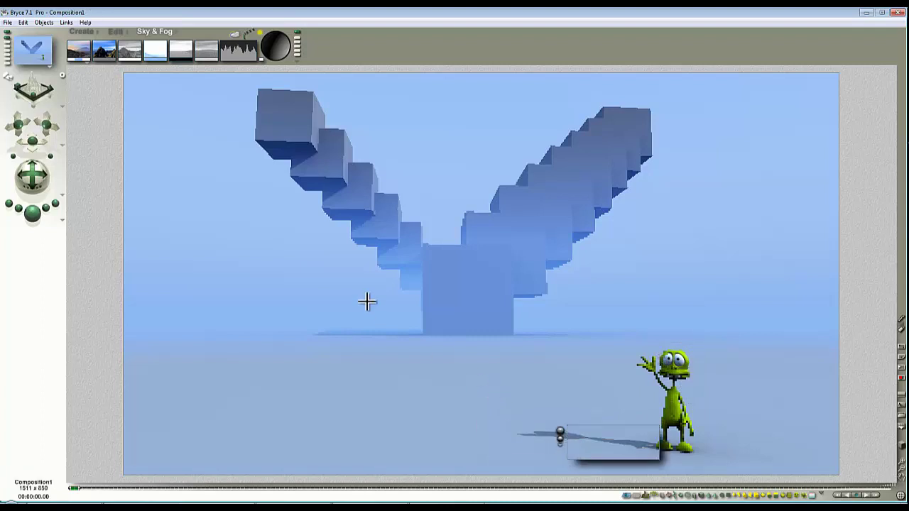
Step: Set the sun's shadow softness to 25, apply it, and render the scene again
click(232, 32)
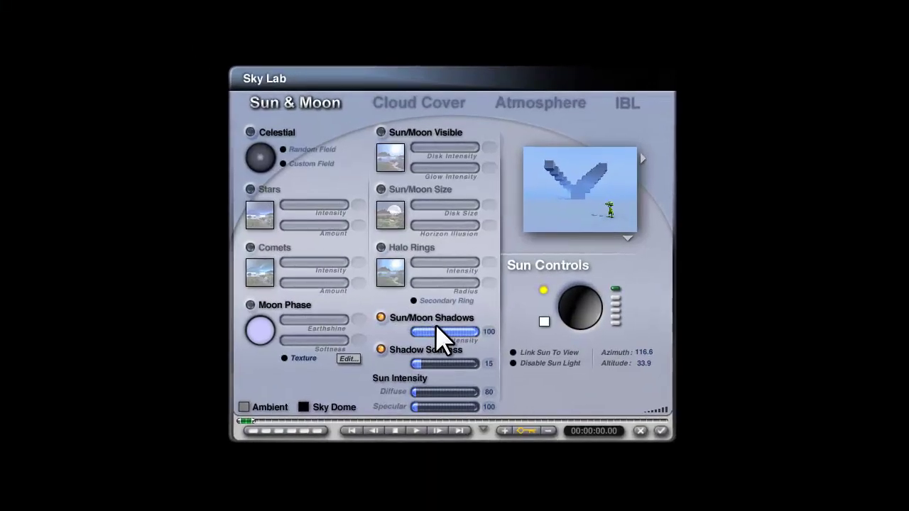
text(25)
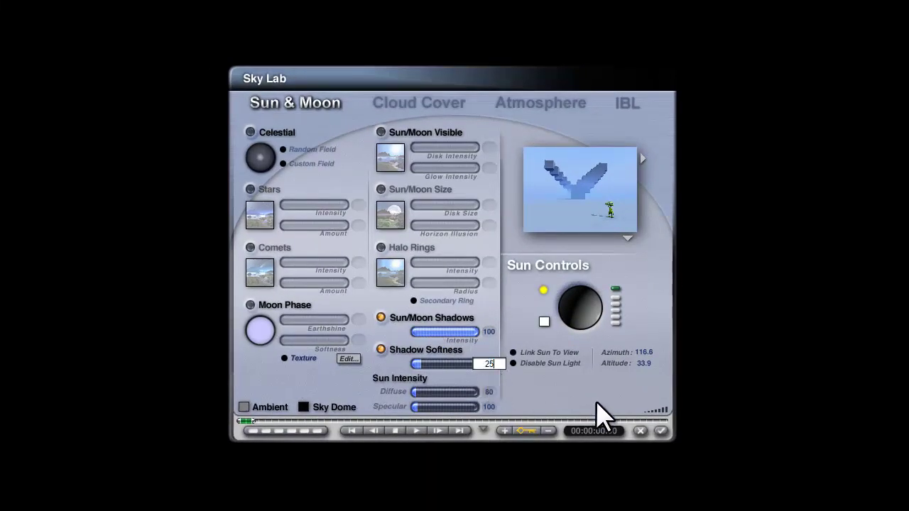
key(Return)
click(662, 431)
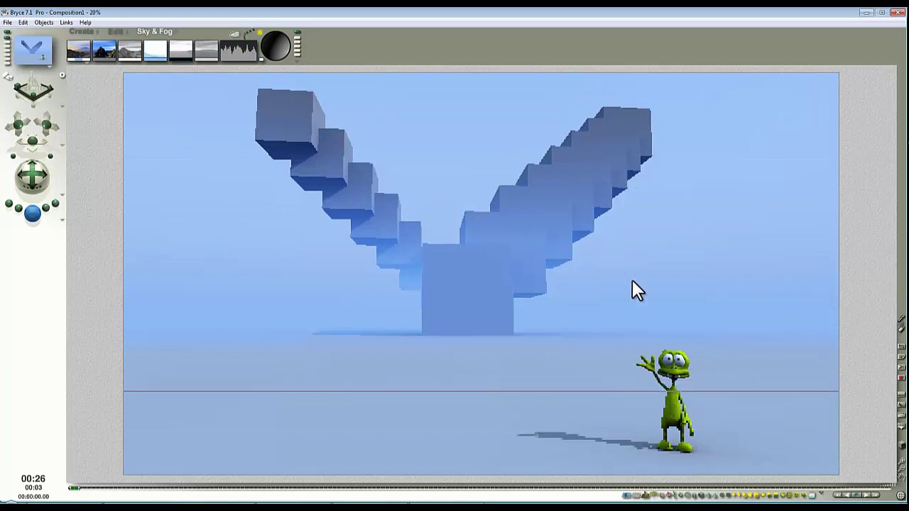
click(447, 185)
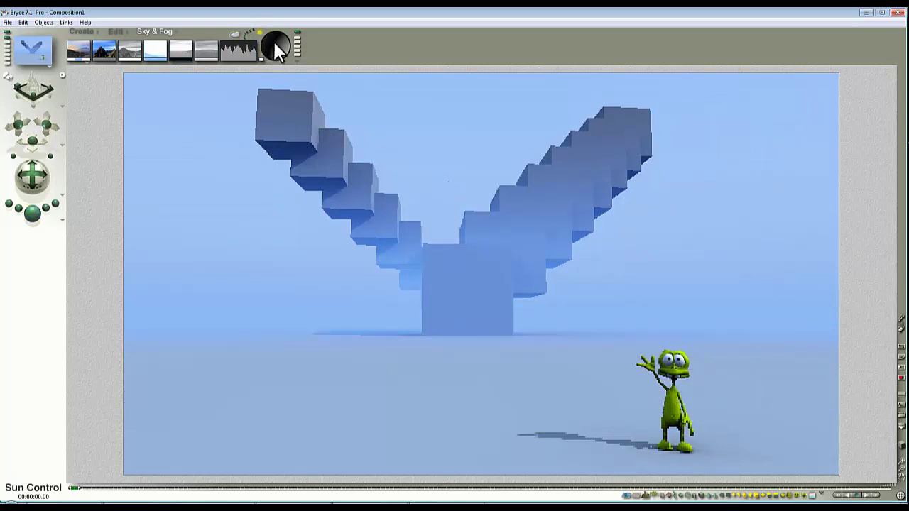
Step: Reposition the sun to about azimuth 30.3 and altitude 21.3, and render the scene
click(273, 42)
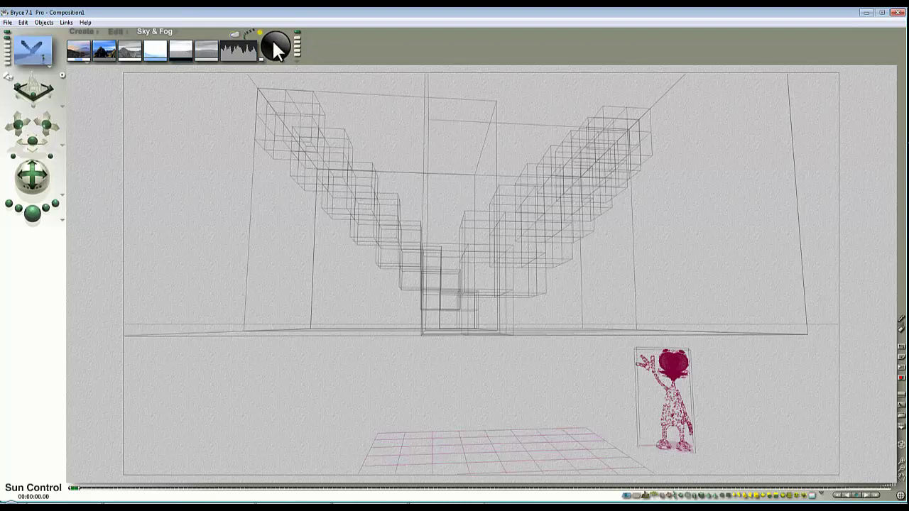
key(ctrl+r)
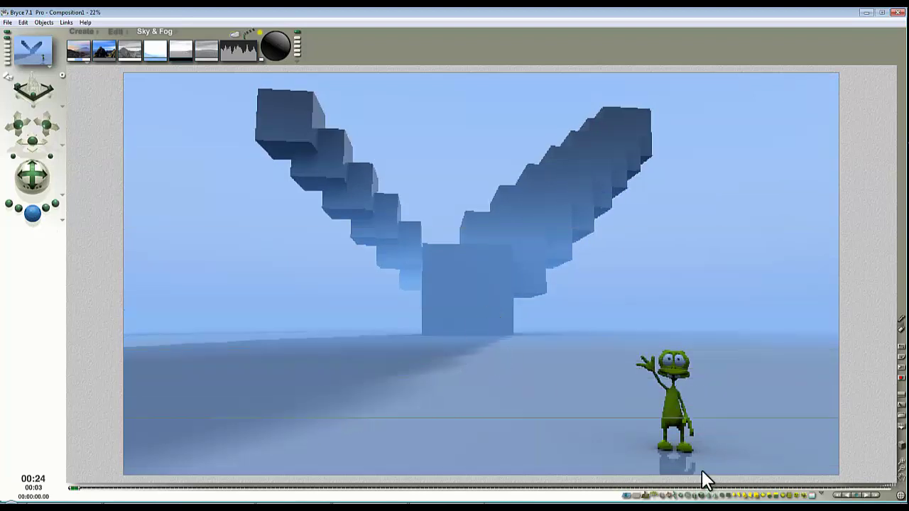
click(681, 464)
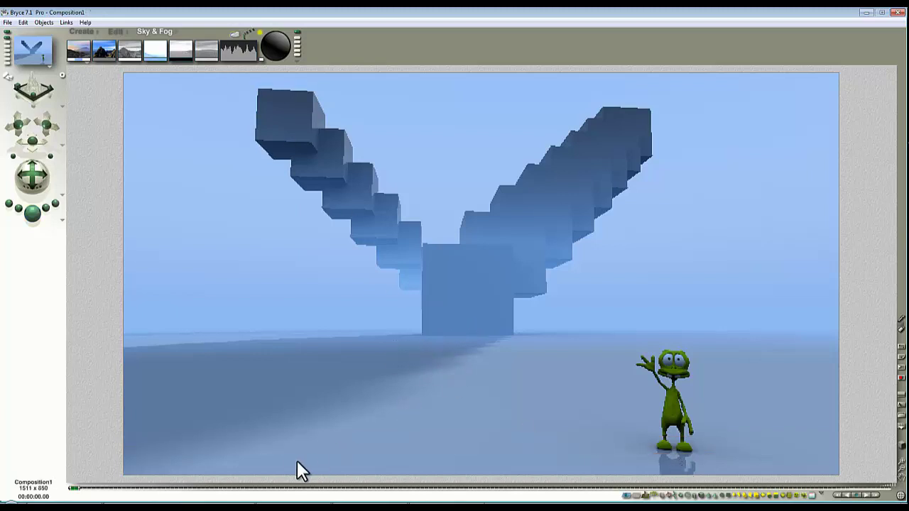
Step: Set the sun's shadow softness to 20 in the Sky Lab and apply it
click(232, 30)
click(478, 328)
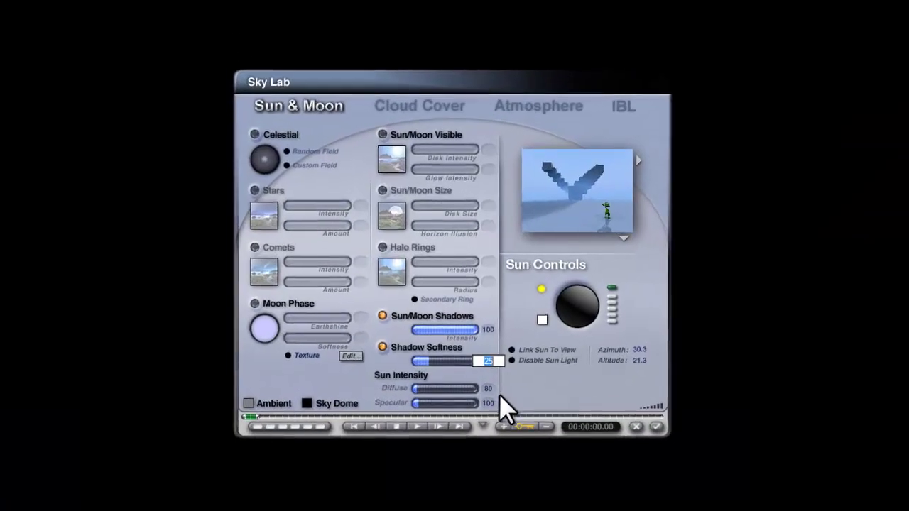
text(20)
key(Return)
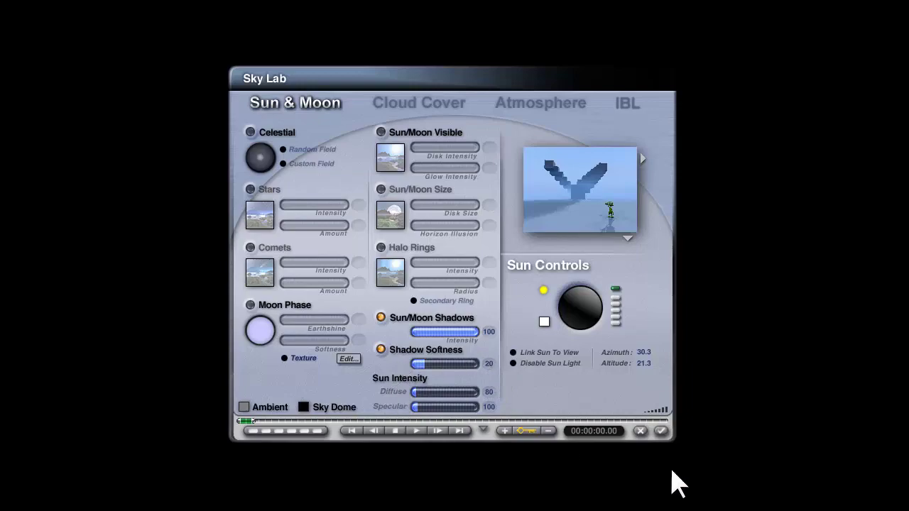
click(662, 432)
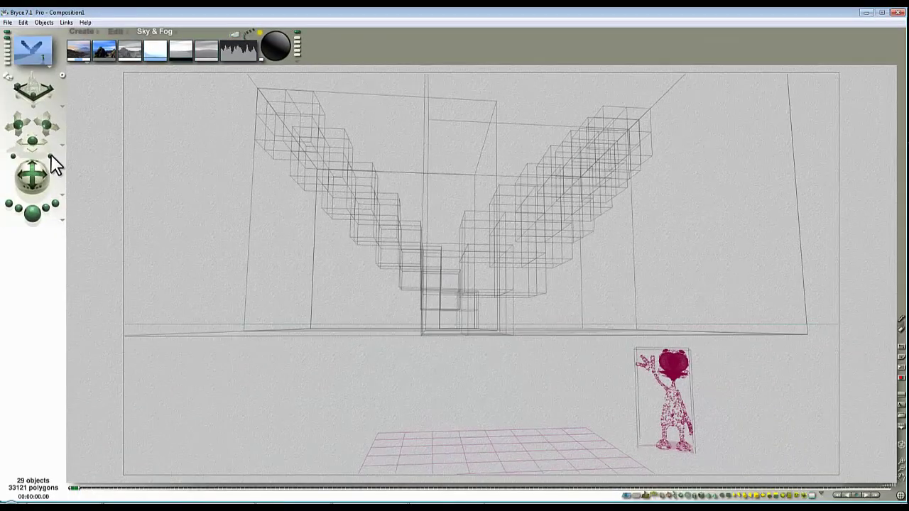
Step: Select the camera in the top view, widen its field of view to 145 degrees, and render the scene from the camera
drag(50, 156, 53, 155)
key(2)
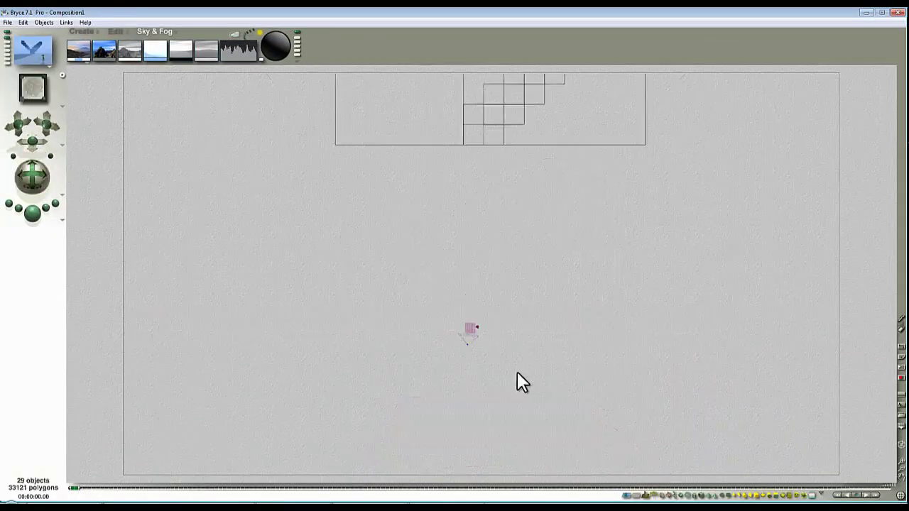
click(469, 335)
click(475, 347)
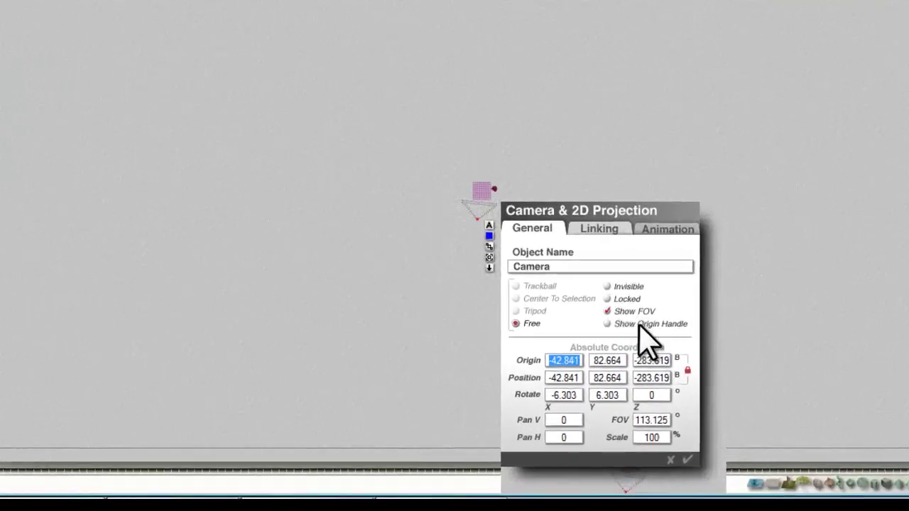
click(665, 417)
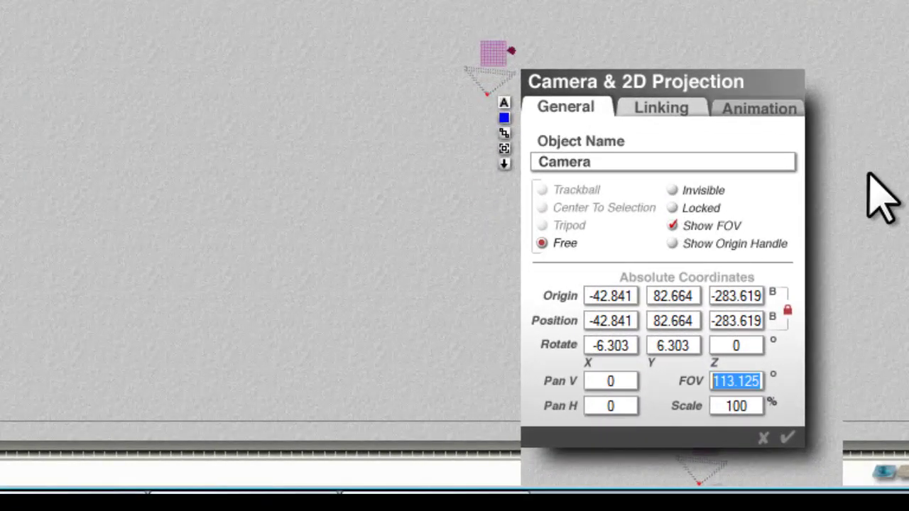
text(1)
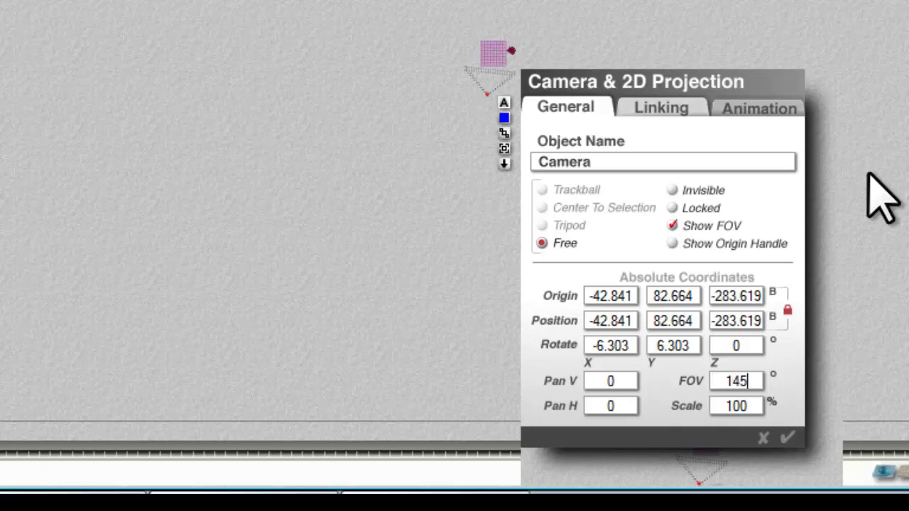
text(45)
key(Return)
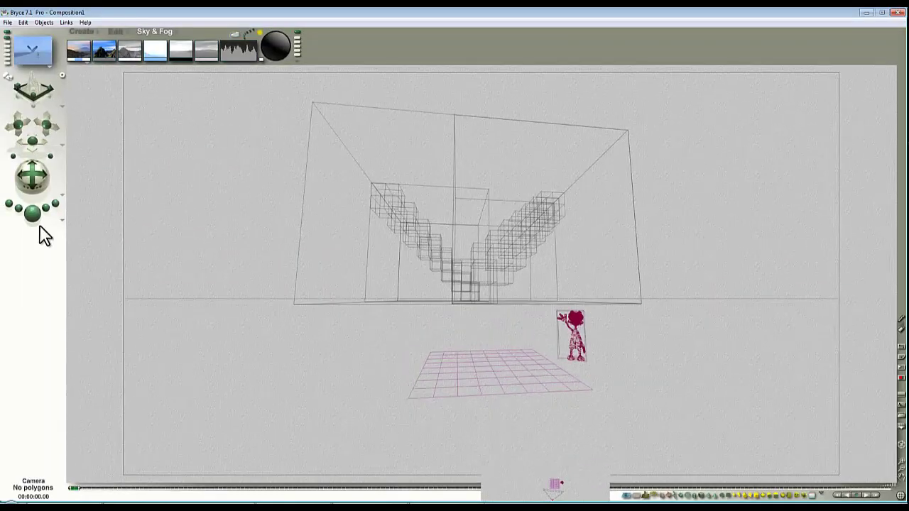
click(32, 213)
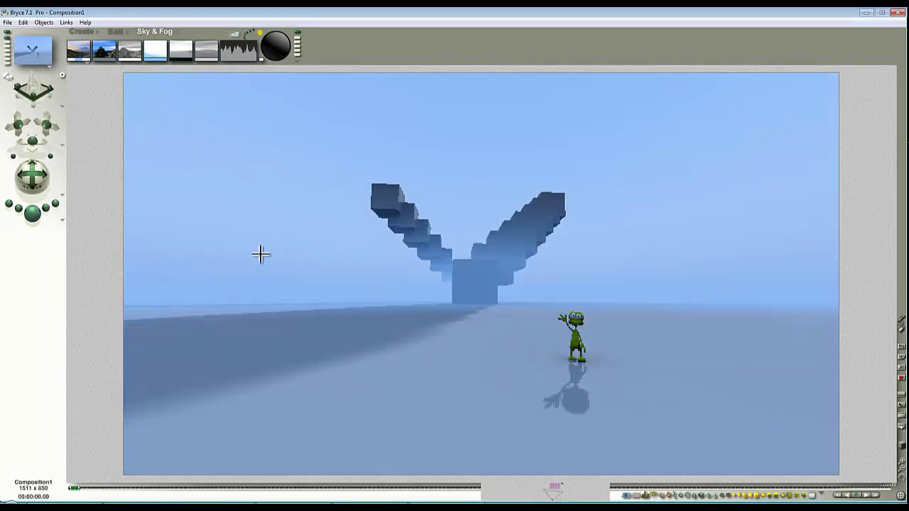
Step: Move the camera closer to the alien figure and render the new view
drag(32, 142, 45, 148)
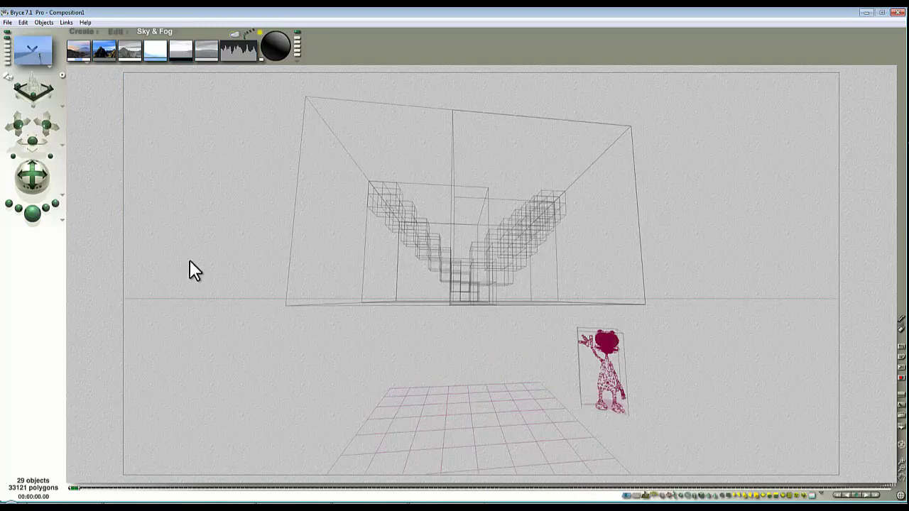
key(ctrl+r)
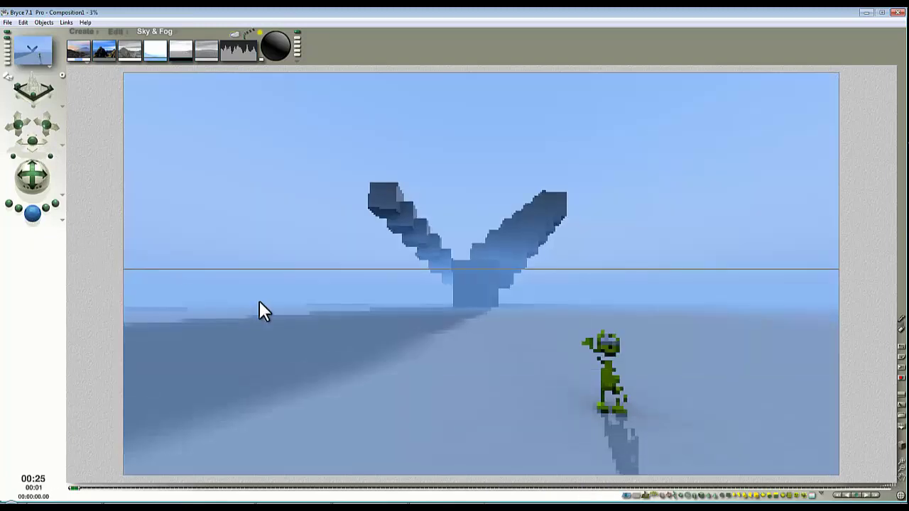
drag(31, 212, 47, 229)
key(ctrl+r)
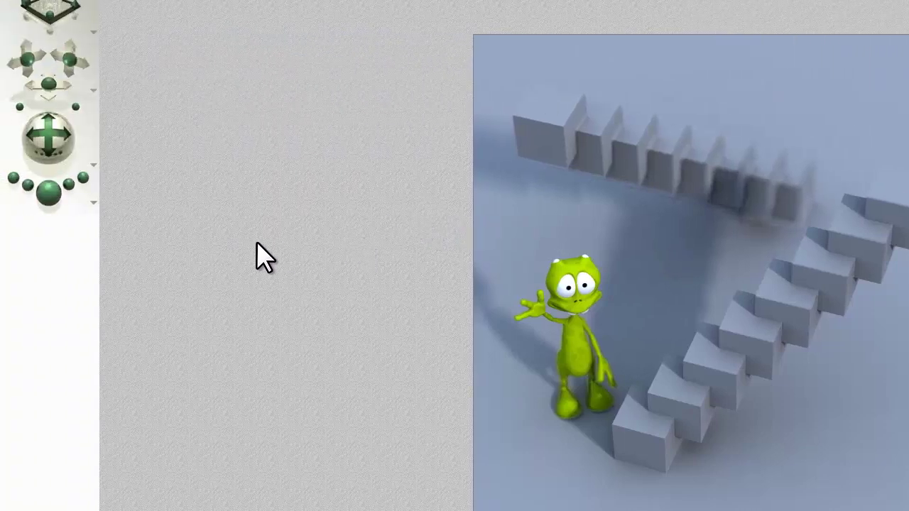
Step: Choose Distance Mask in the render options of the Composition2a scene and render the mask
click(93, 203)
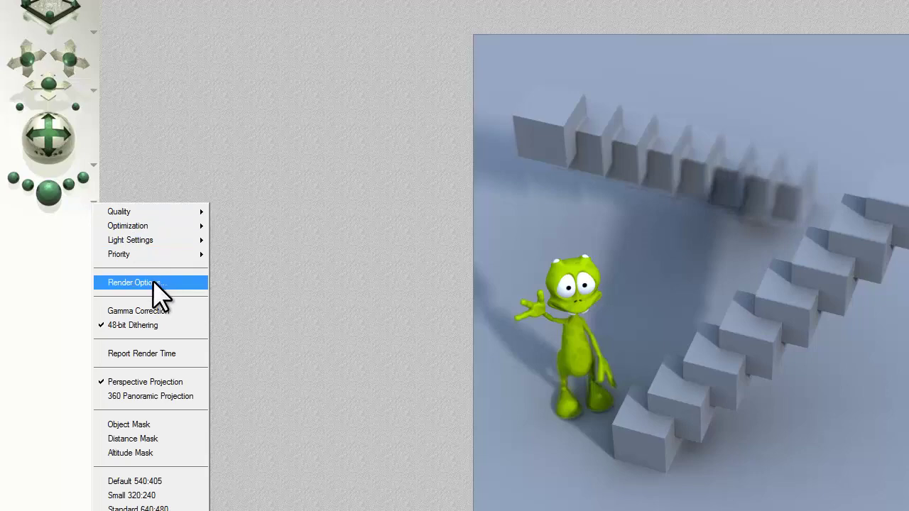
click(153, 282)
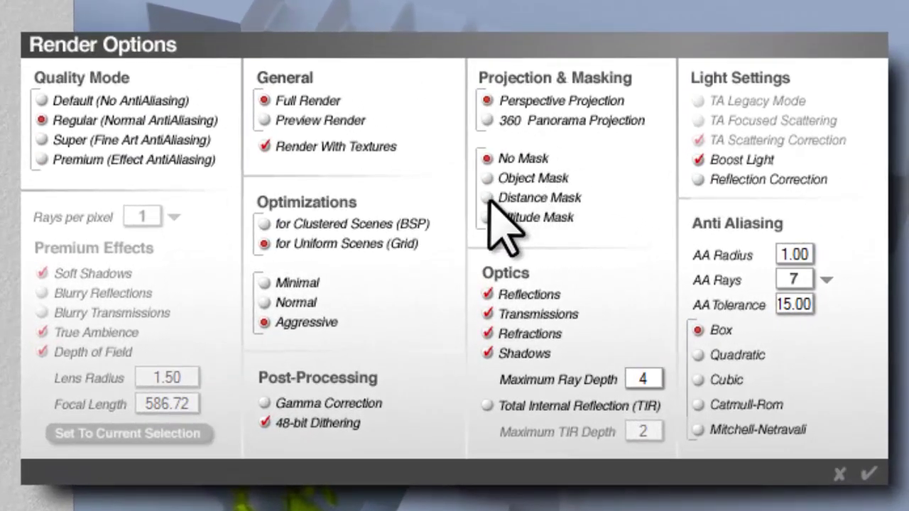
click(572, 207)
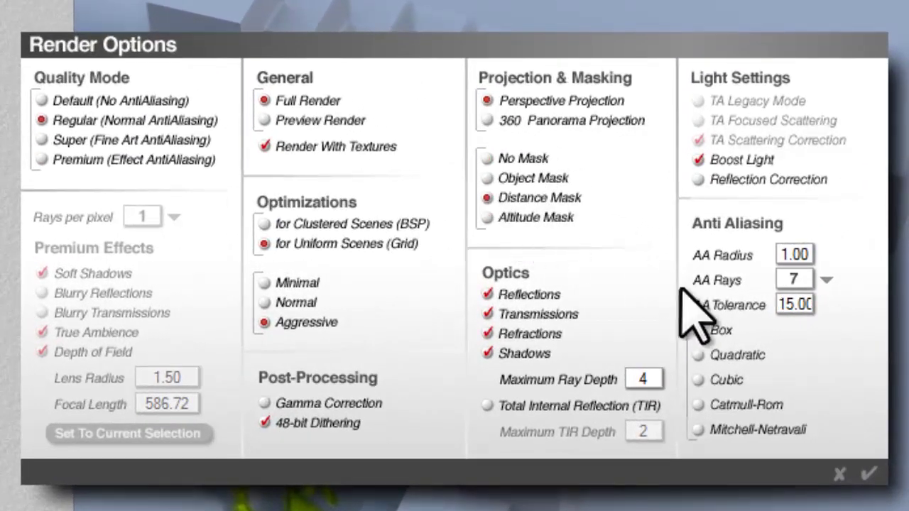
click(869, 474)
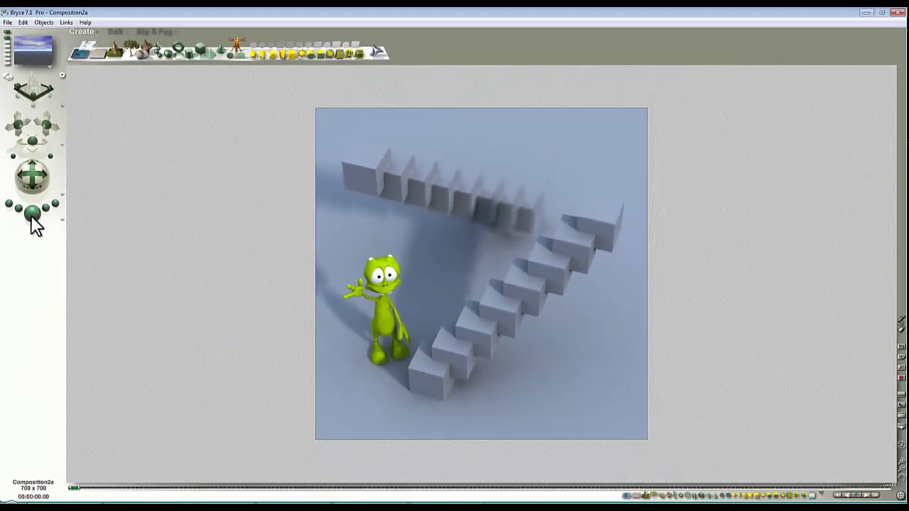
key(ctrl+r)
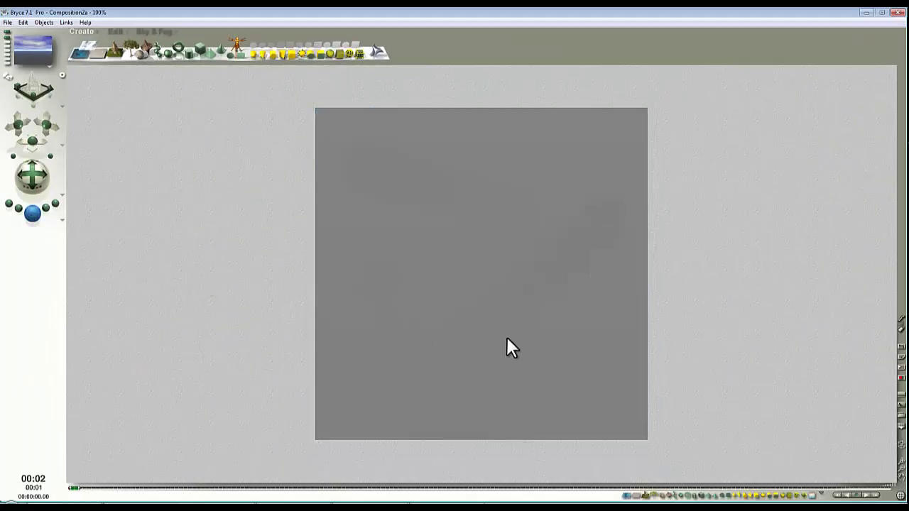
Step: Stop the render, delete the large dome enclosing the Composition2a scene, and return to the camera view for the distance mask
click(486, 278)
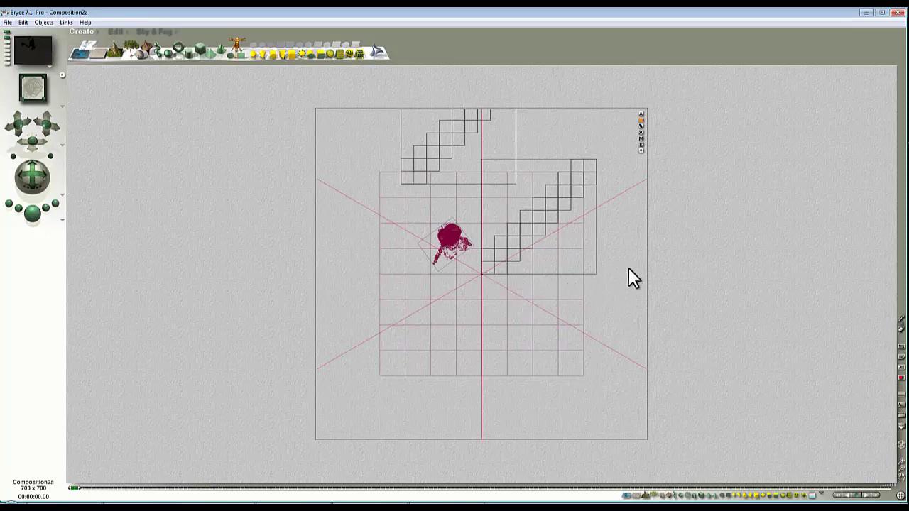
click(903, 473)
click(904, 474)
click(904, 474)
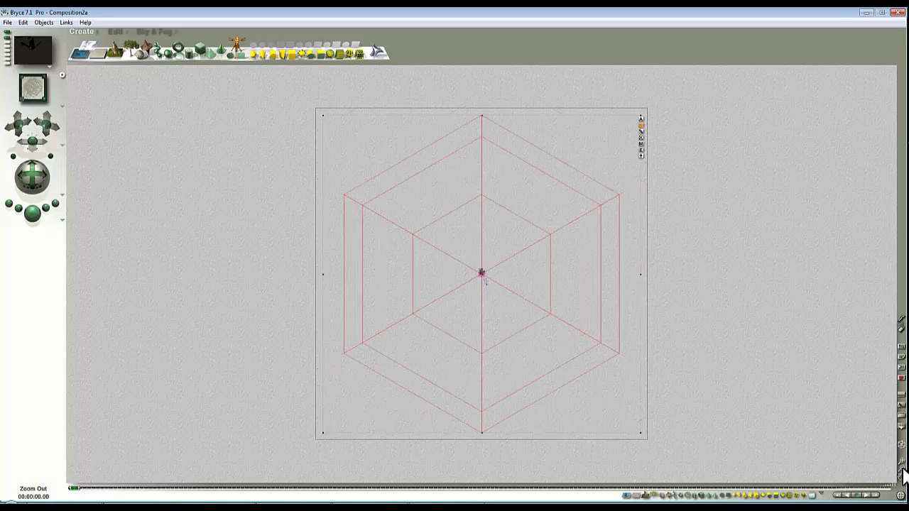
key(Delete)
key(1)
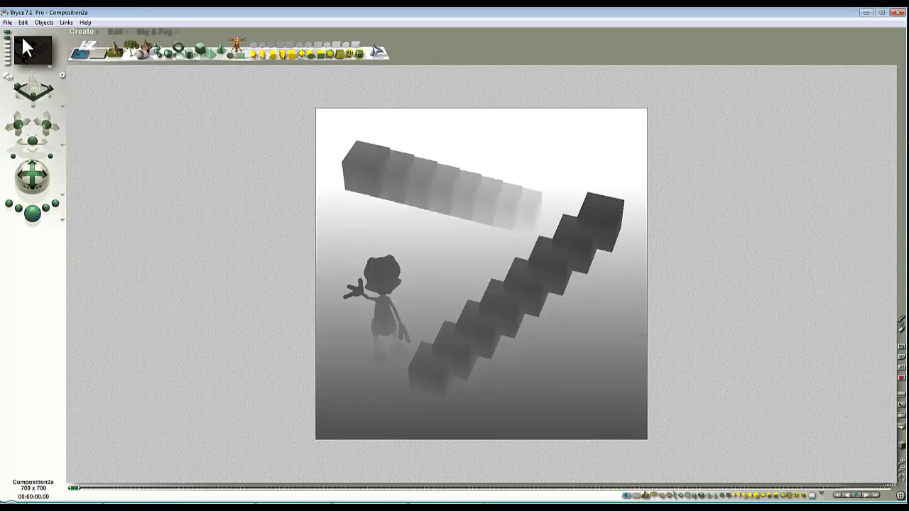
Step: Export the distance mask render as the 24-bit bitmap Composition2a_mask.bmp, replacing the existing file
click(7, 22)
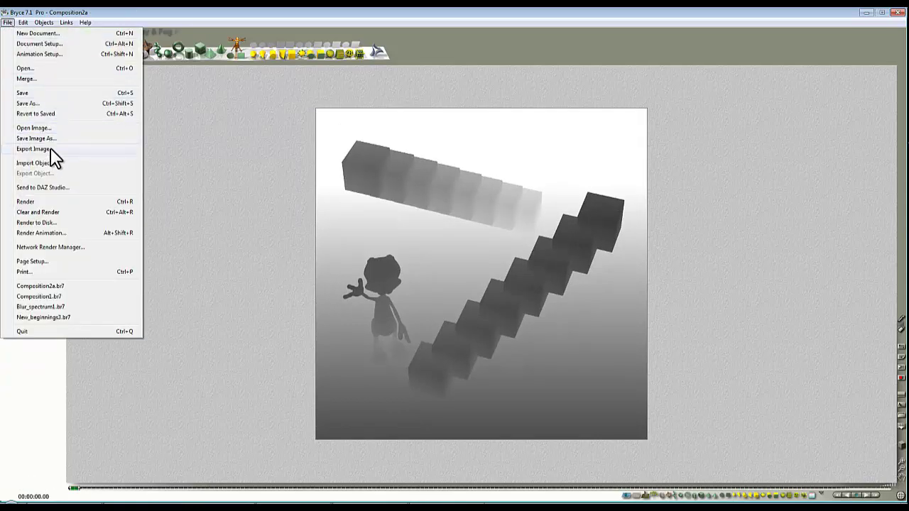
click(35, 149)
drag(544, 230, 549, 261)
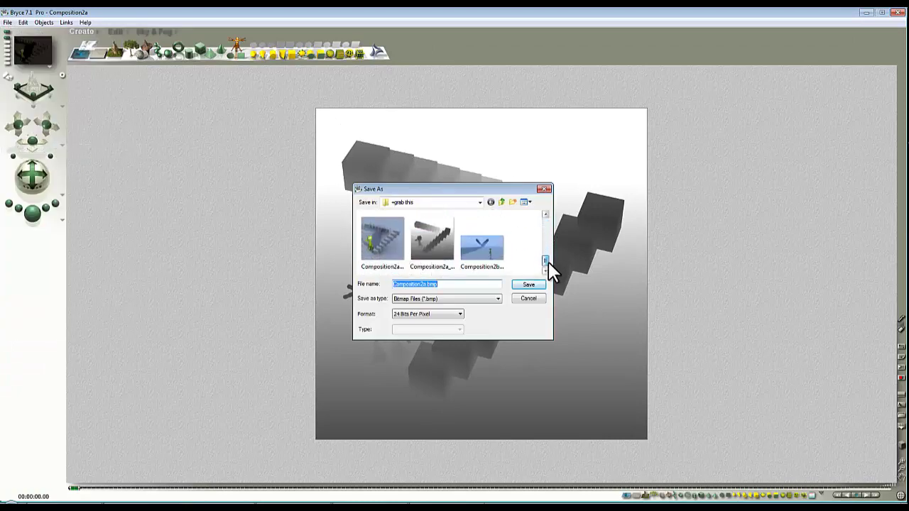
click(439, 232)
click(526, 283)
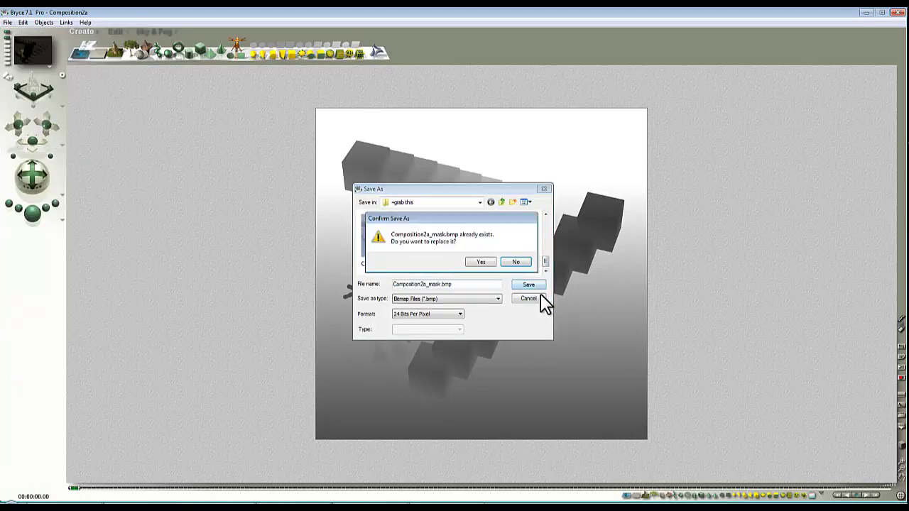
click(480, 261)
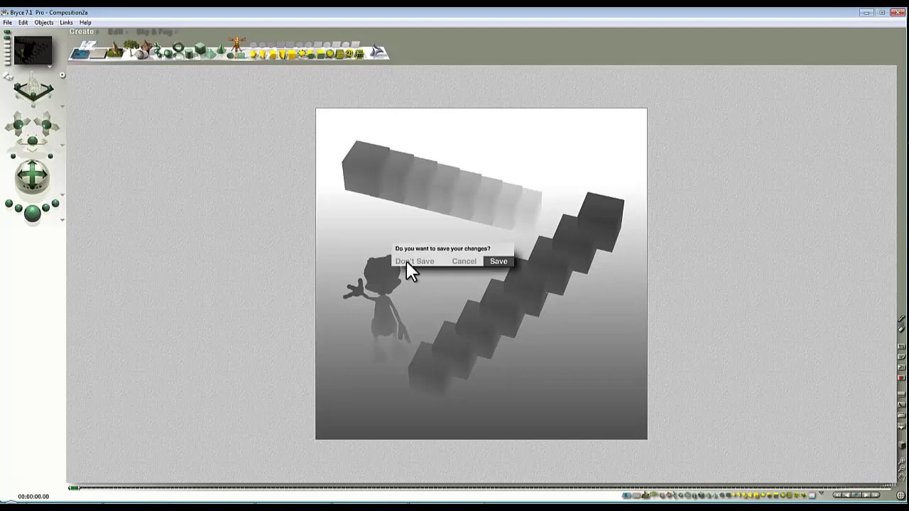
Step: Discard the scene changes to restore Composition2a, and turn off Depth of Field in its render options
click(408, 262)
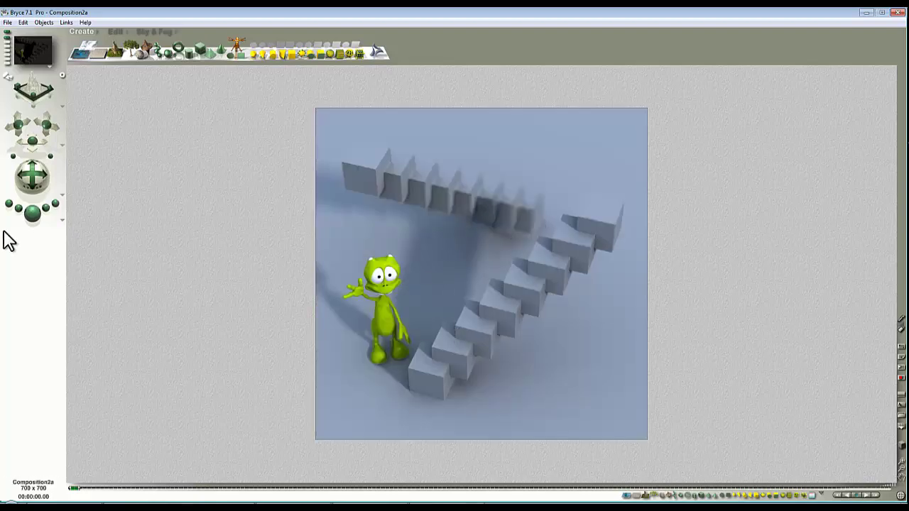
click(61, 220)
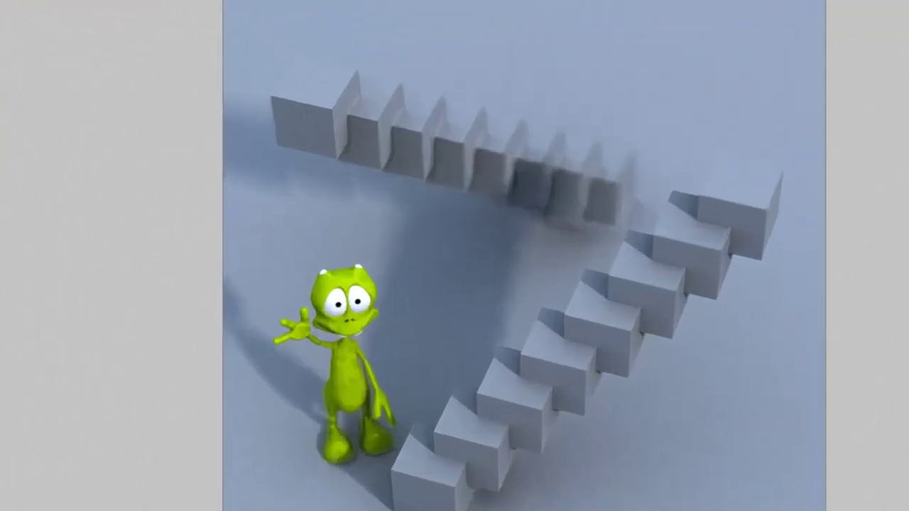
click(92, 270)
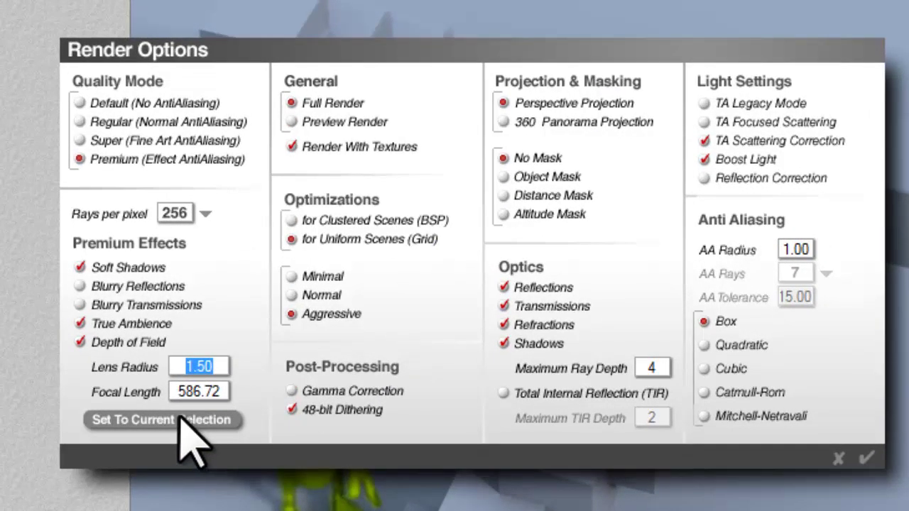
click(81, 341)
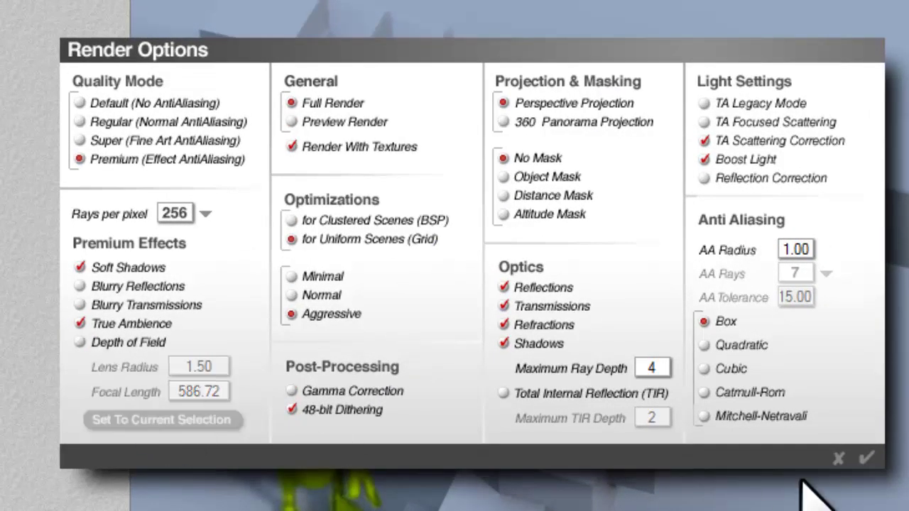
click(868, 459)
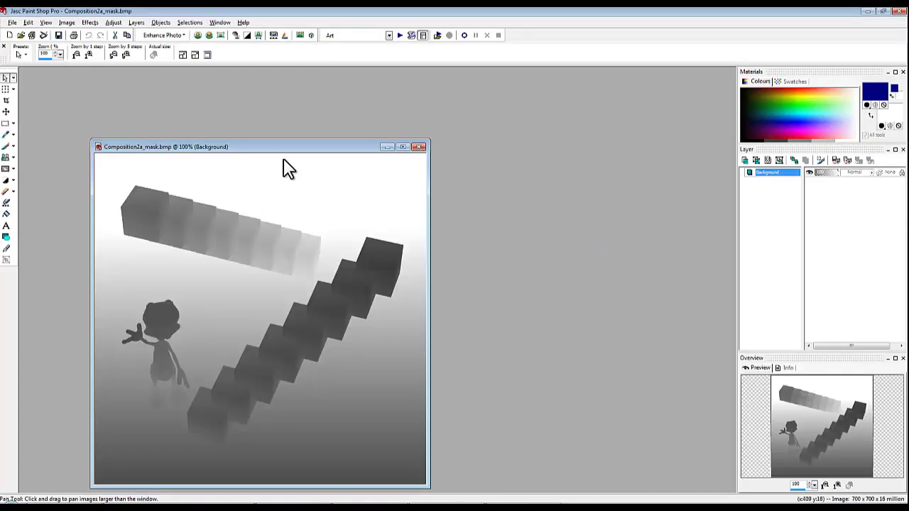
Step: In Paint Shop Pro, invert Composition2a_mask.bmp with a default Curves adjustment, raising the dark tones and lowering the white end to output 0
drag(276, 147, 290, 89)
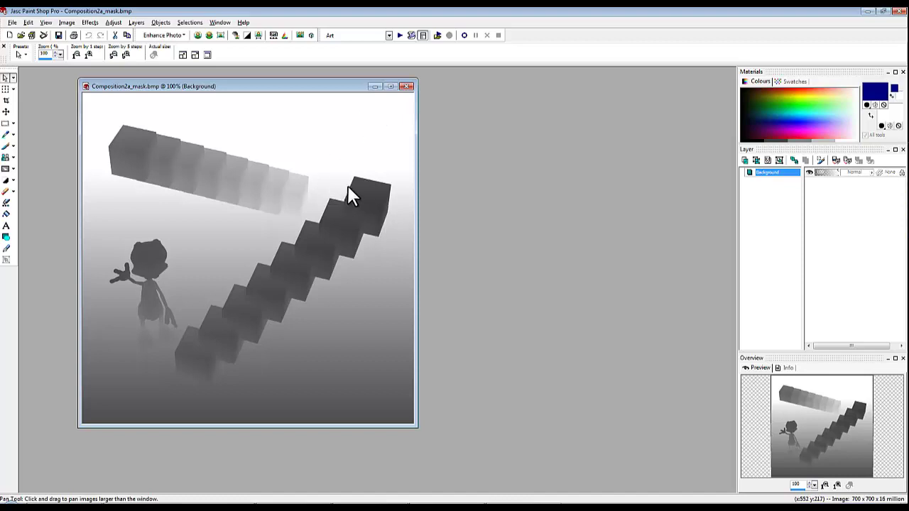
click(114, 22)
mouse_move(150, 44)
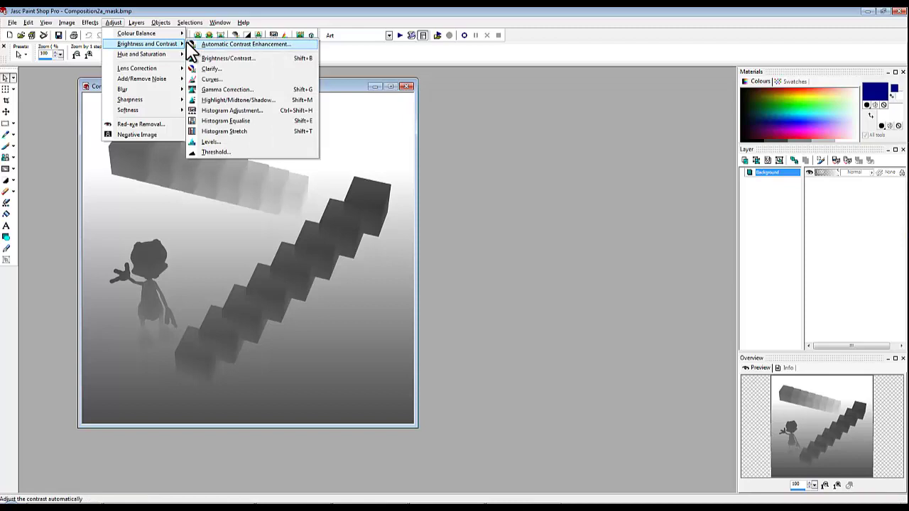
click(228, 79)
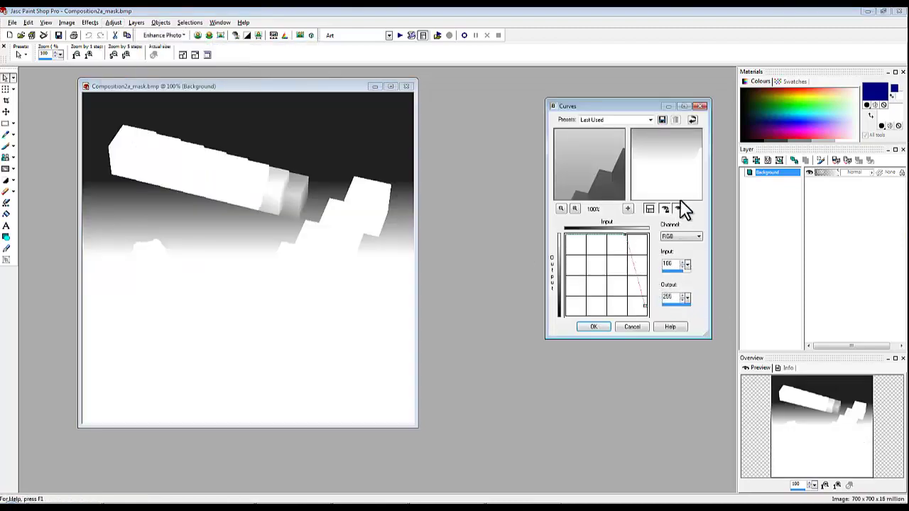
click(692, 119)
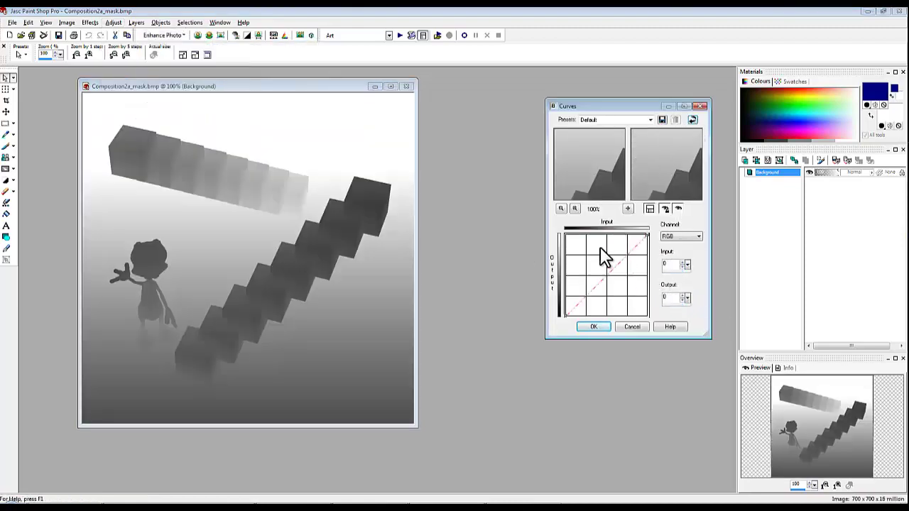
click(585, 295)
drag(585, 295, 579, 239)
drag(648, 235, 648, 318)
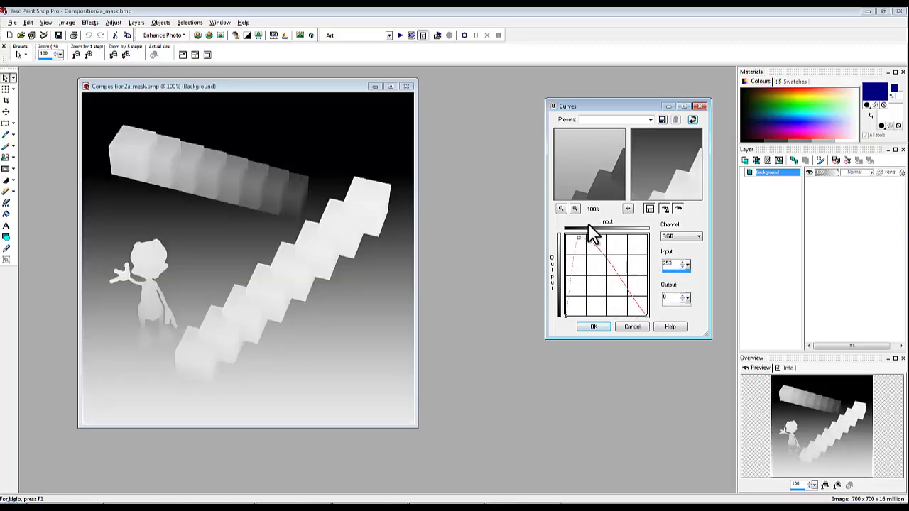
Step: Set the curve's peak to input 95, output 254, narrow it with low points including input 130, output 30, and apply it
drag(580, 237, 596, 239)
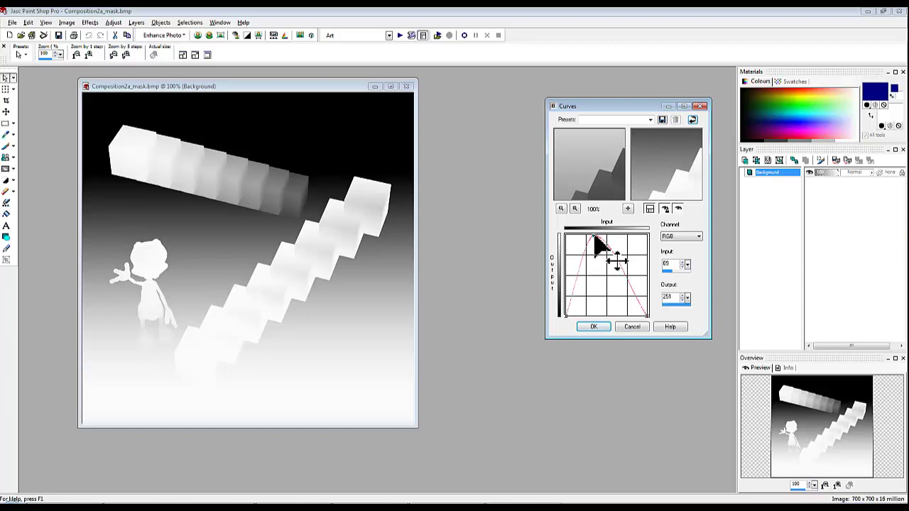
drag(595, 240, 602, 245)
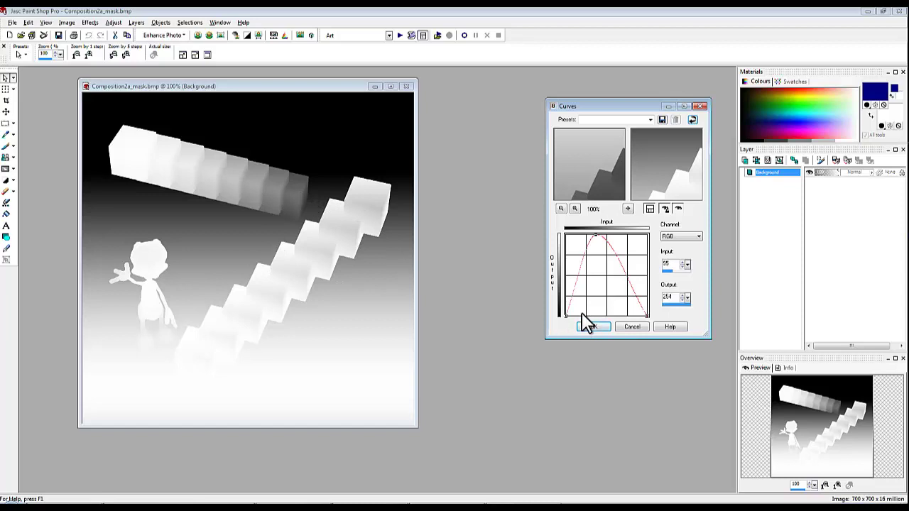
drag(589, 319, 609, 306)
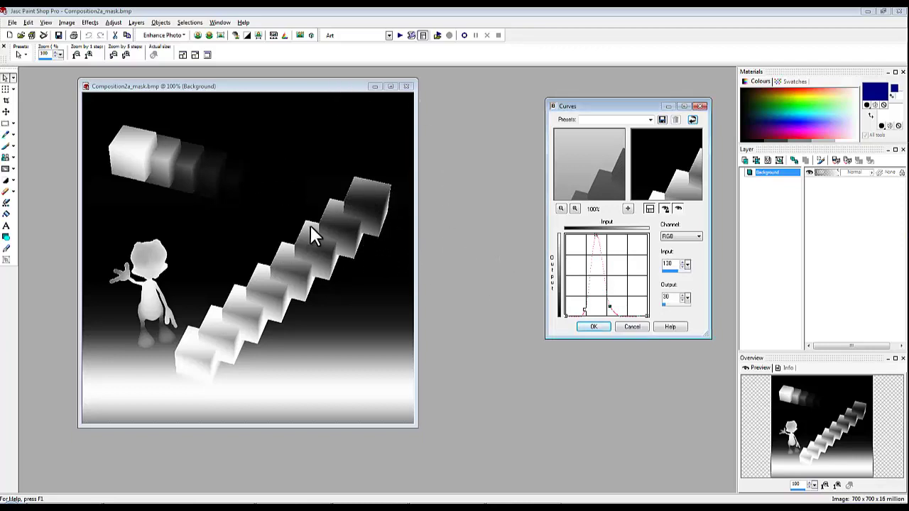
click(595, 328)
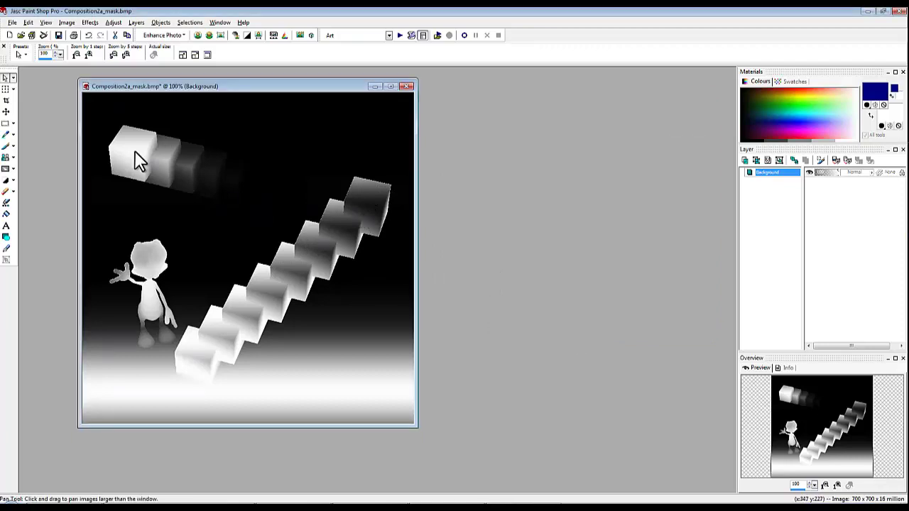
Step: Apply a simple Blur to the mask image and inspect its softened edges
click(89, 22)
mouse_move(113, 23)
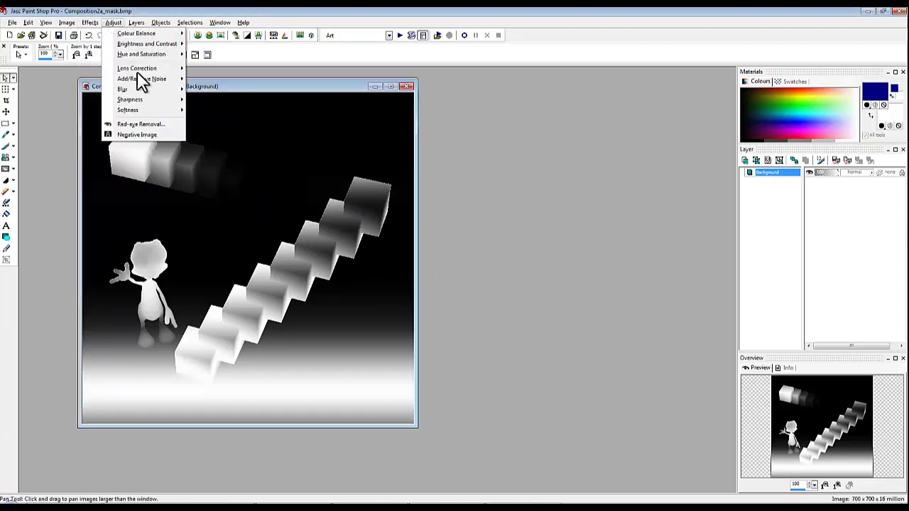
mouse_move(147, 89)
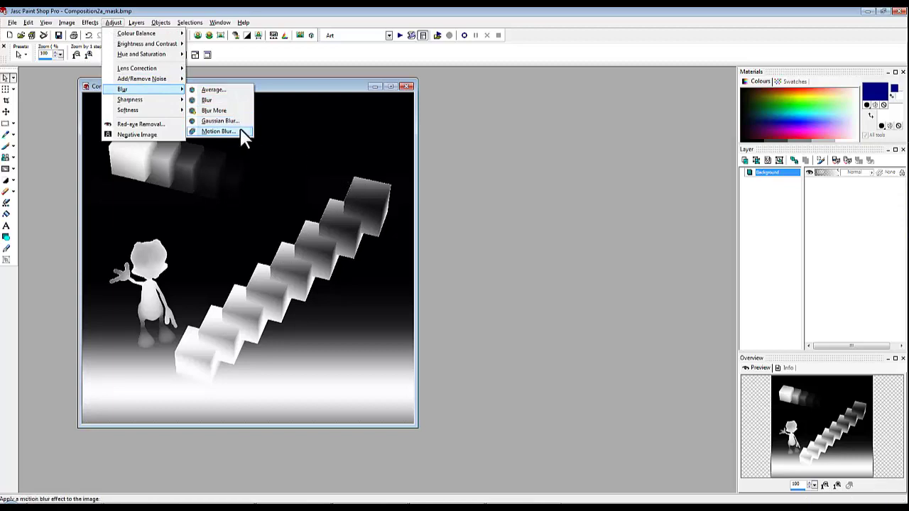
click(217, 100)
scroll(374, 192, up, 6)
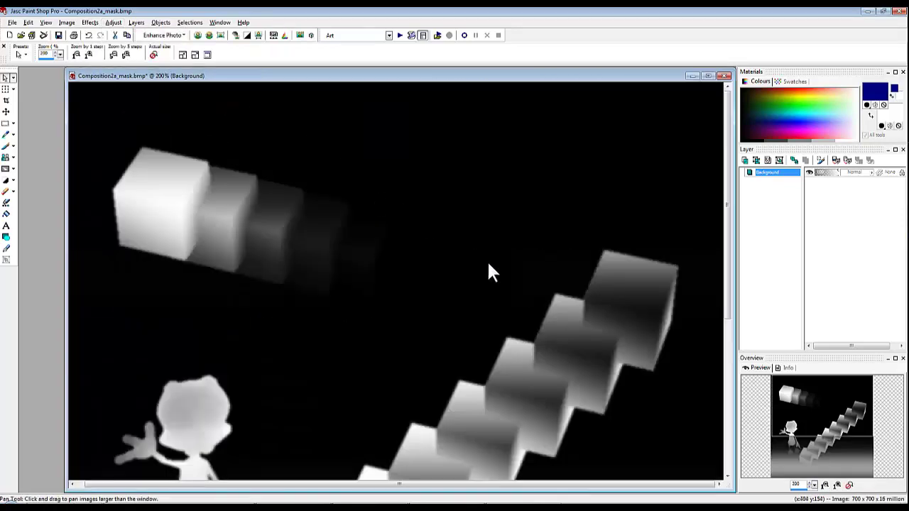
scroll(462, 279, down, 4)
scroll(442, 284, down, 3)
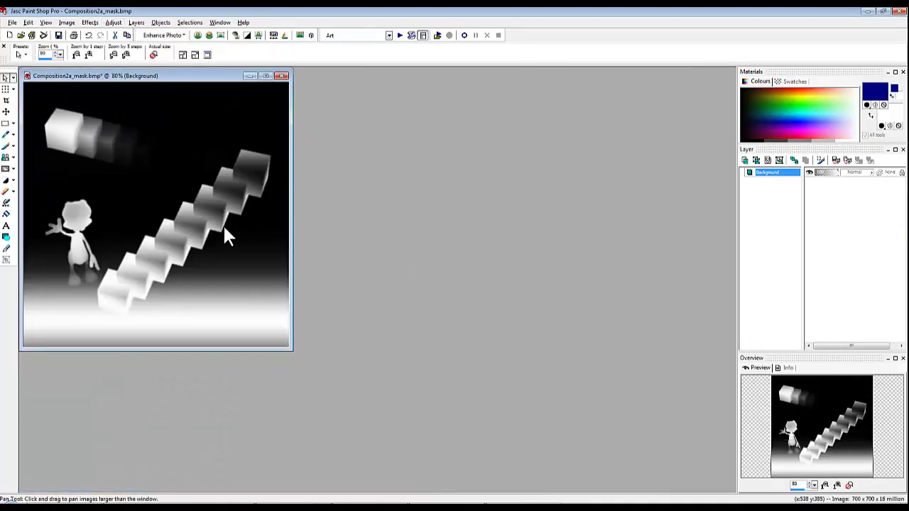
drag(173, 75, 257, 99)
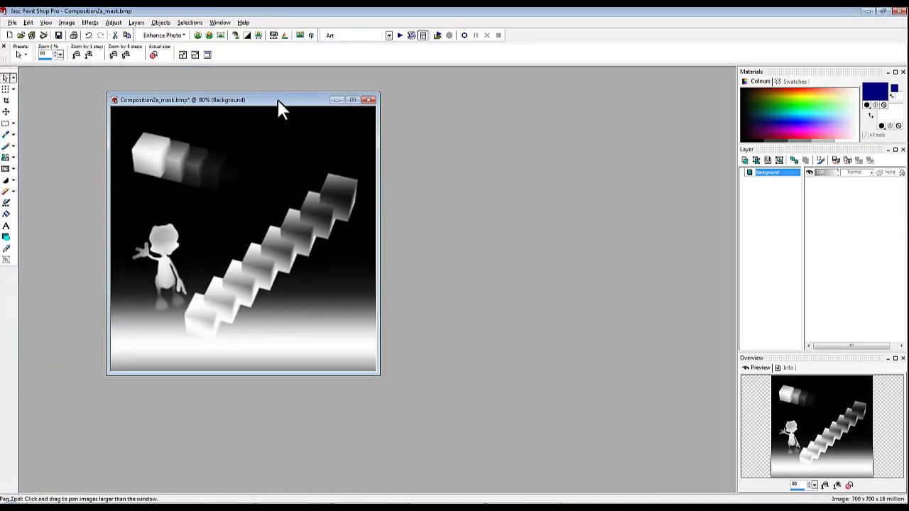
drag(278, 103, 254, 117)
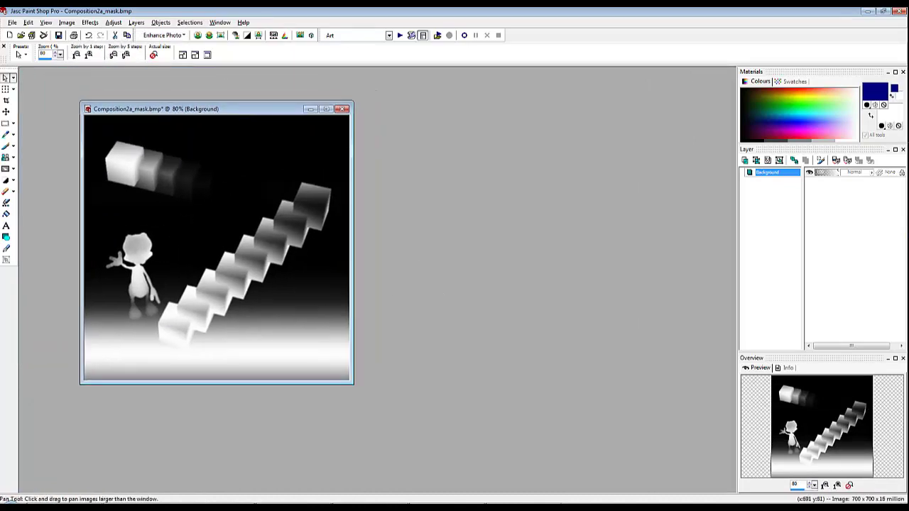
Step: Add a mask layer to Composition2c.bmp from the source luminance of Composition2a_mask.bmp, promoting the background to a full layer
drag(510, 272, 510, 273)
drag(284, 150, 540, 99)
click(134, 22)
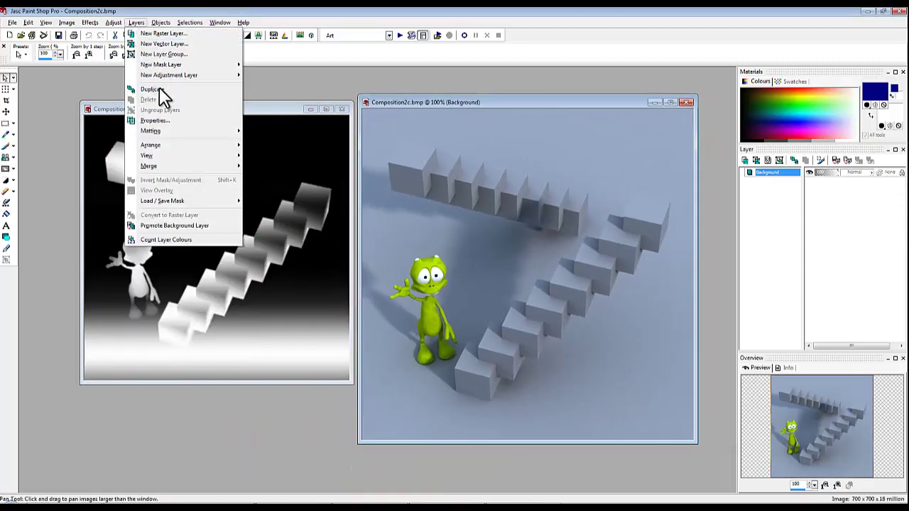
mouse_move(170, 64)
click(276, 115)
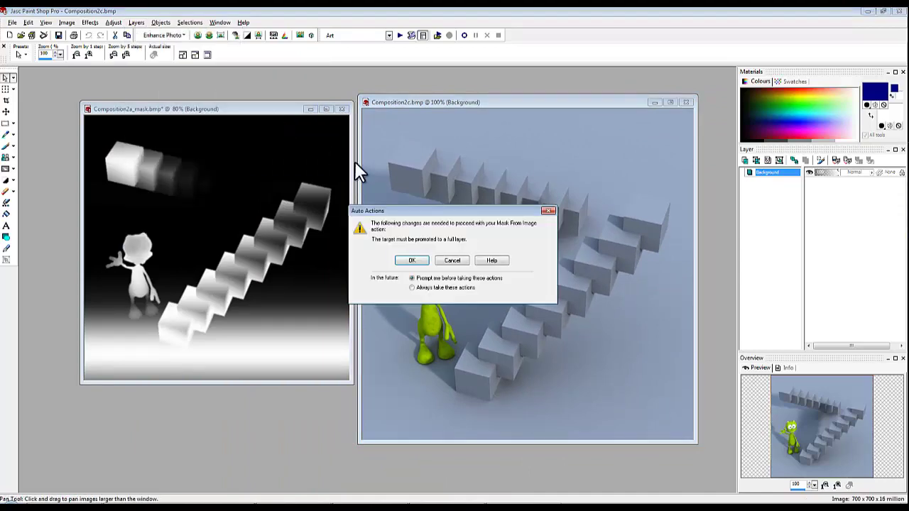
click(414, 260)
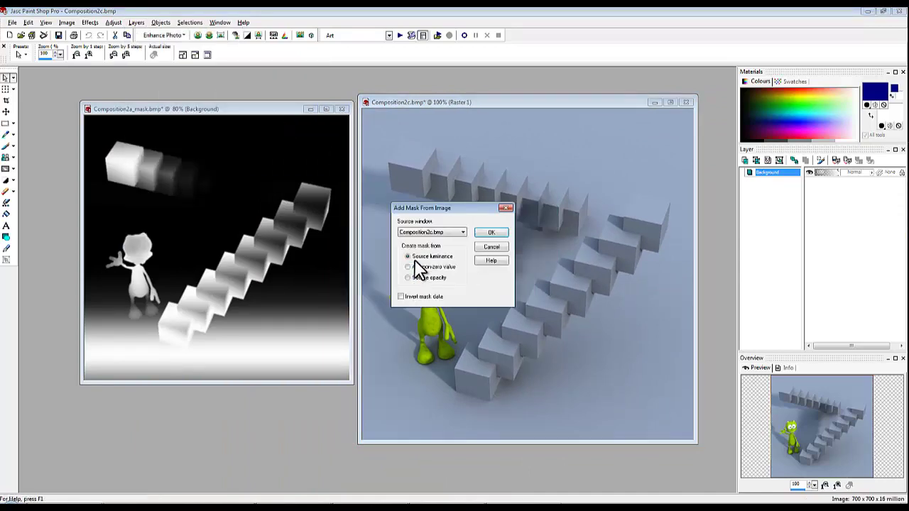
click(463, 232)
click(459, 245)
click(491, 234)
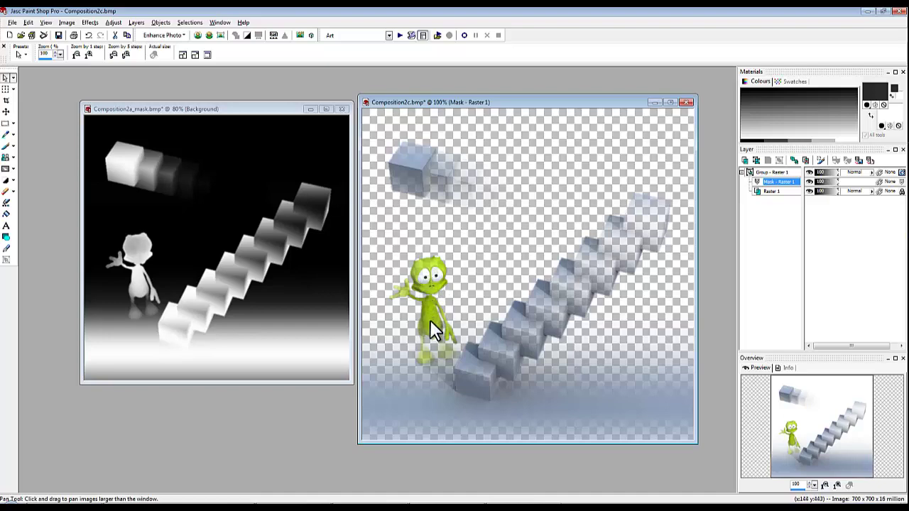
Step: Duplicate the Raster 1 layer inside the masked group of Composition2c.bmp
drag(491, 104, 293, 97)
drag(447, 96, 678, 93)
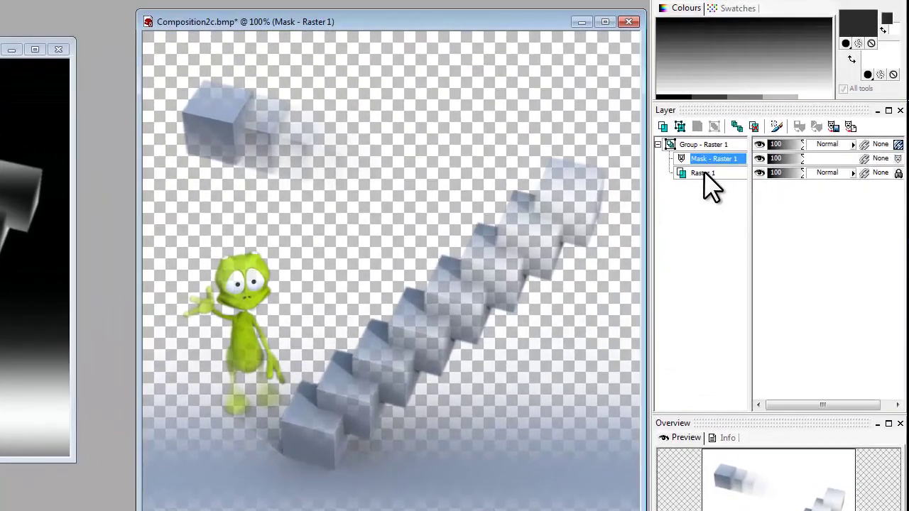
click(704, 173)
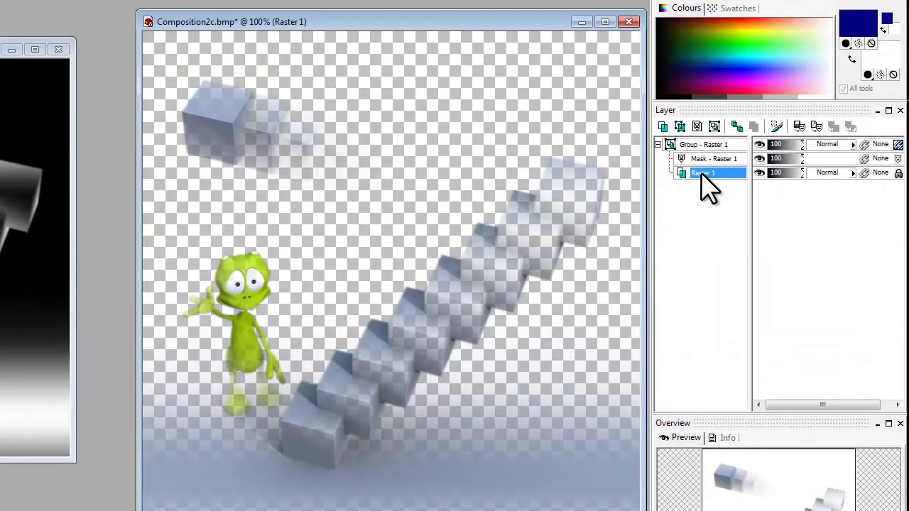
right_click(701, 174)
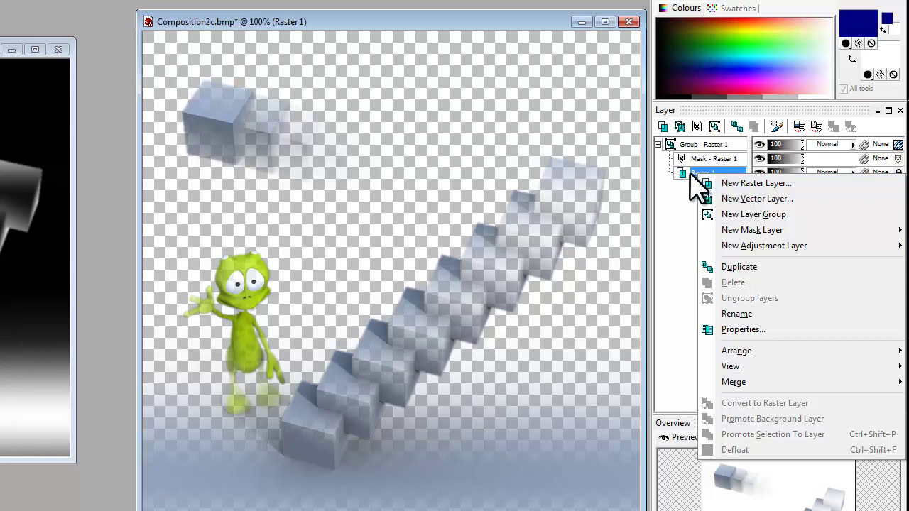
click(746, 267)
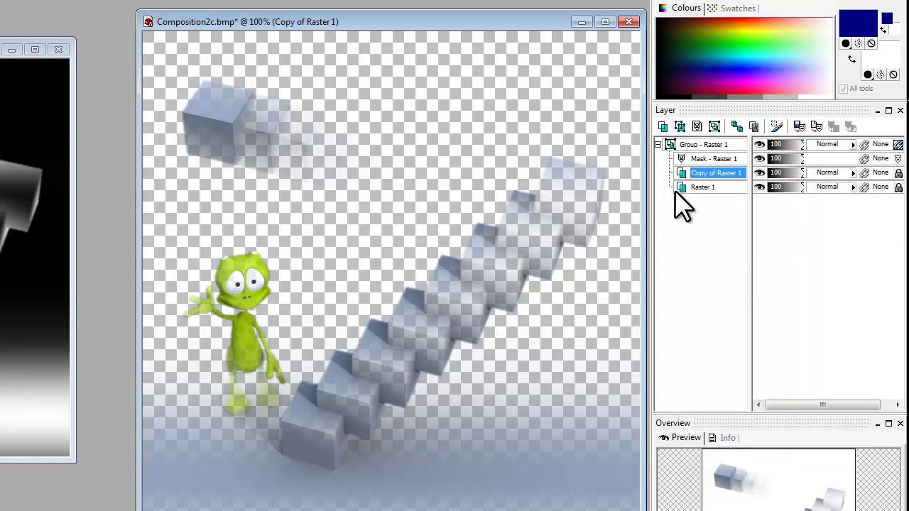
Step: Move the Copy of Raster 1 layer out of the masked group so it sits beneath the group
drag(708, 152, 682, 146)
click(679, 158)
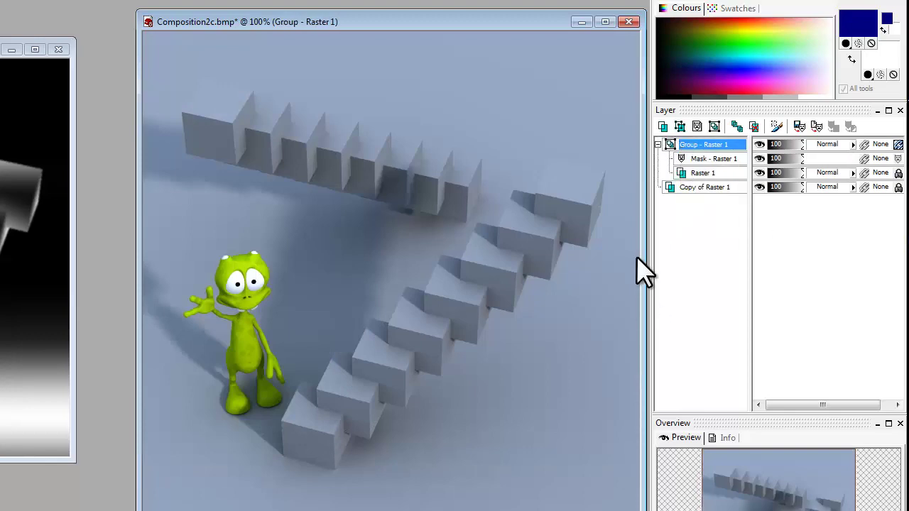
Step: Apply a Gaussian Blur with radius 2 to the Copy of Raster 1 layer
click(693, 187)
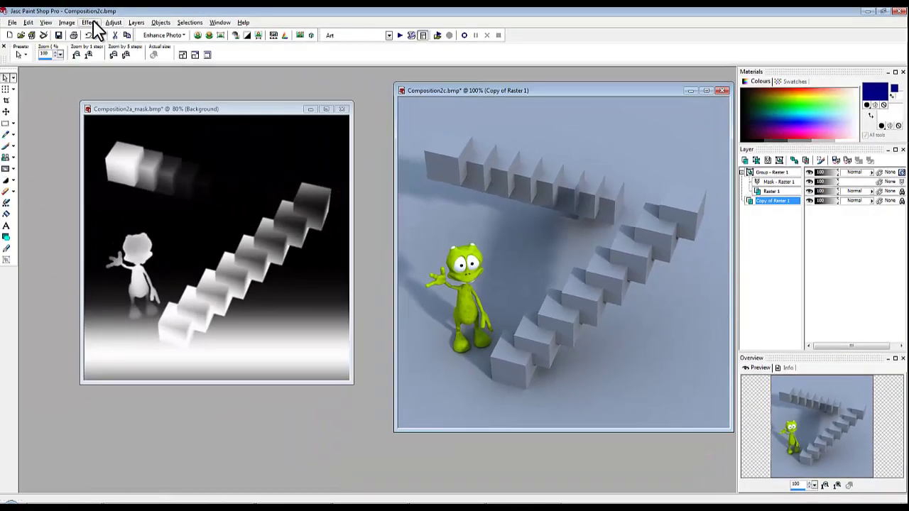
click(91, 22)
mouse_move(115, 23)
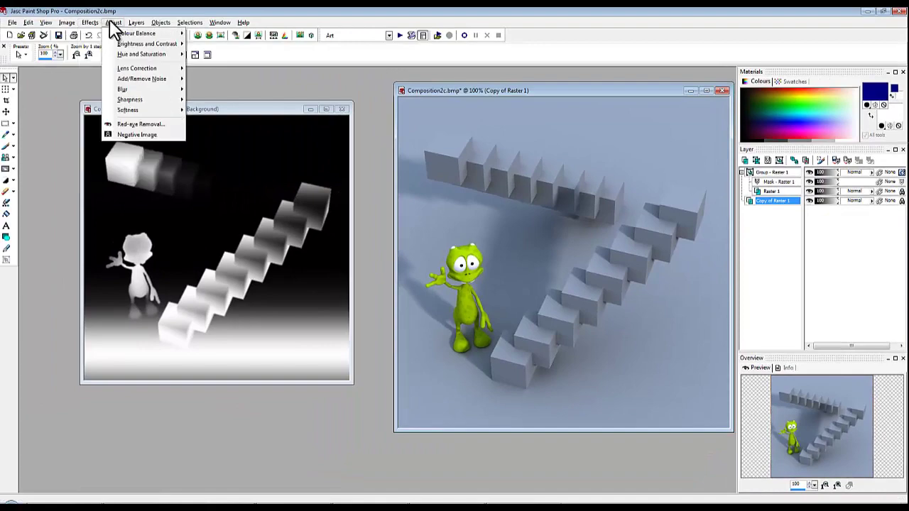
mouse_move(164, 90)
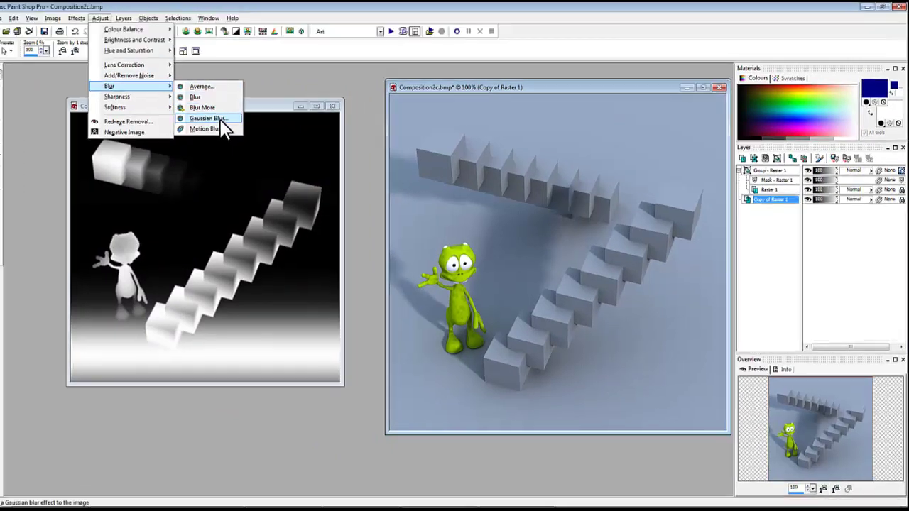
click(225, 122)
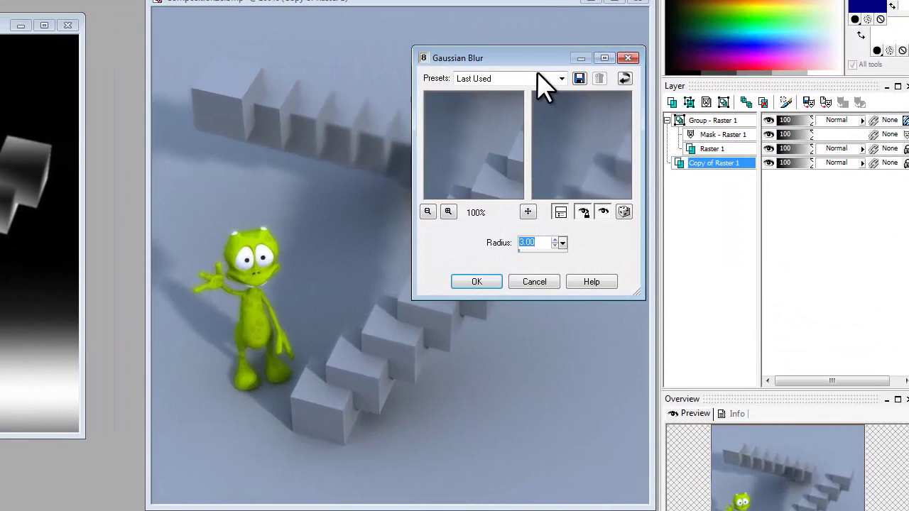
drag(529, 60, 229, 142)
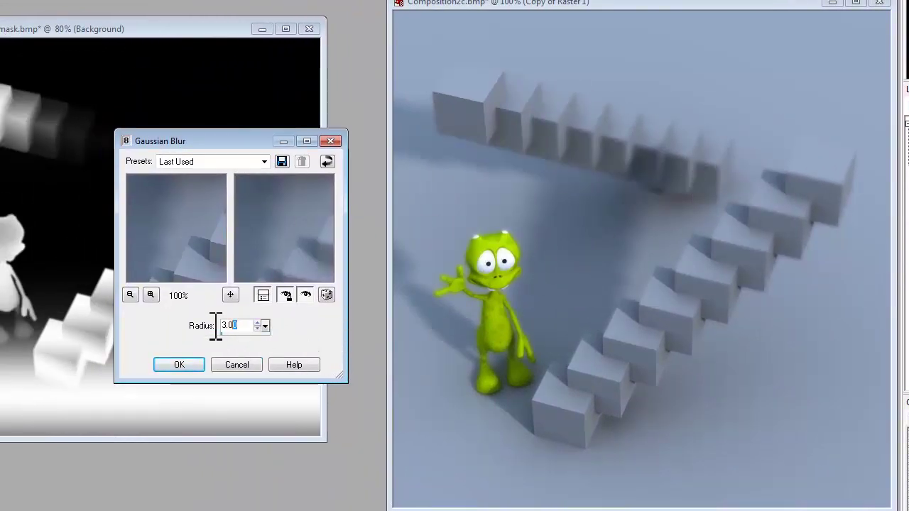
text(2)
click(179, 365)
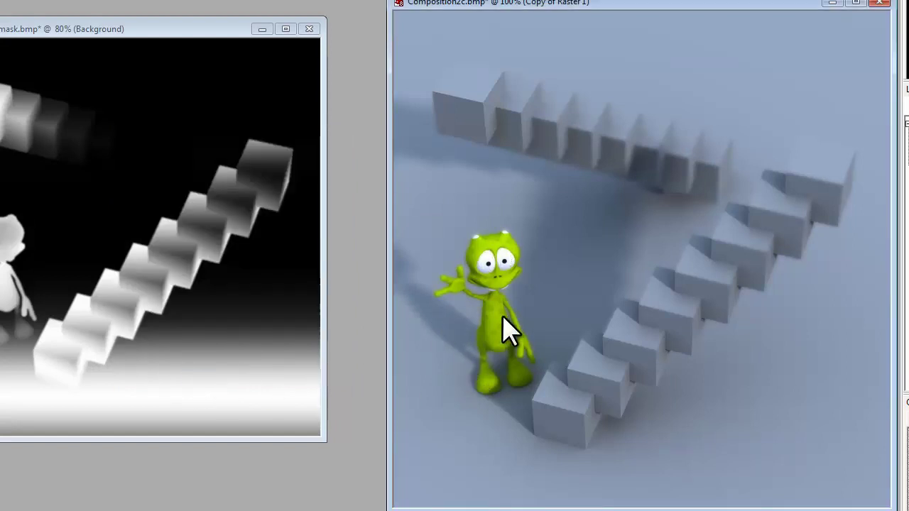
Step: Examine the distance blur on the floating stairs, the staircase and the green figure in Composition2c.bmp at close range
scroll(671, 220, up, 1)
scroll(641, 235, up, 3)
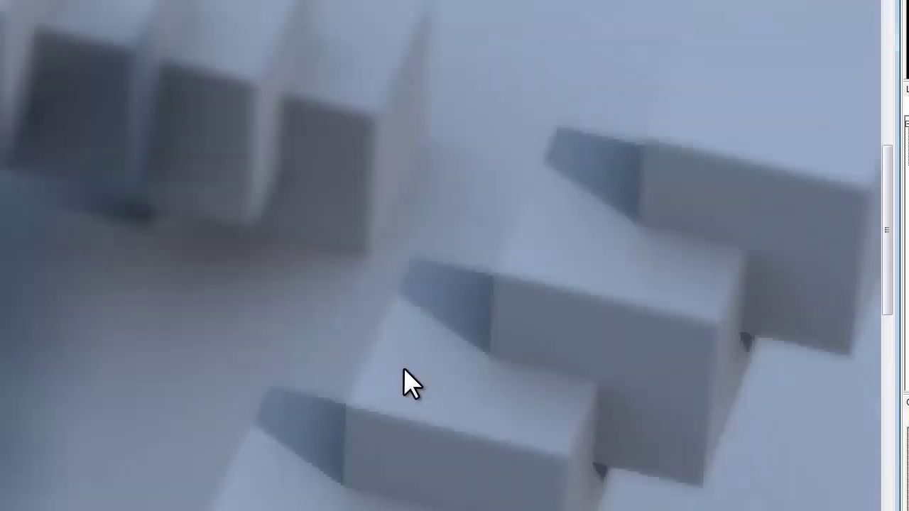
scroll(81, 193, down, 2)
scroll(231, 268, down, 1)
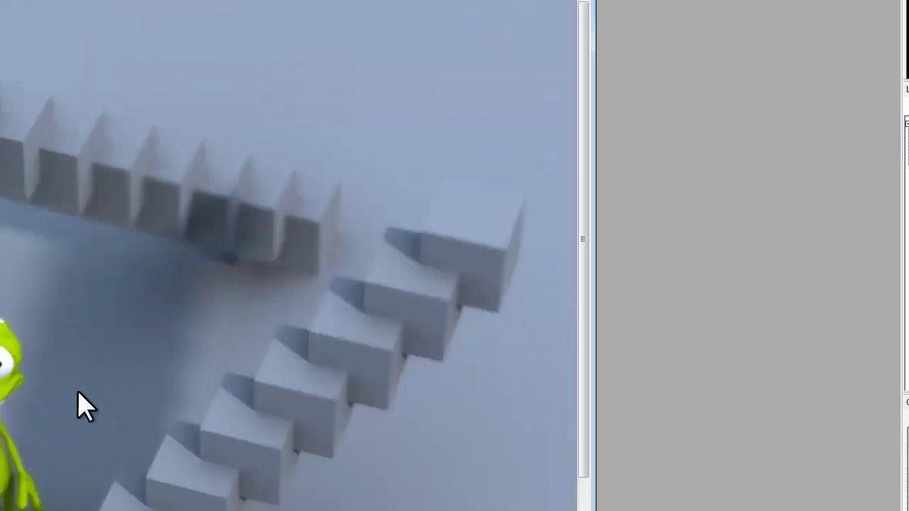
scroll(79, 387, up, 2)
scroll(95, 100, down, 1)
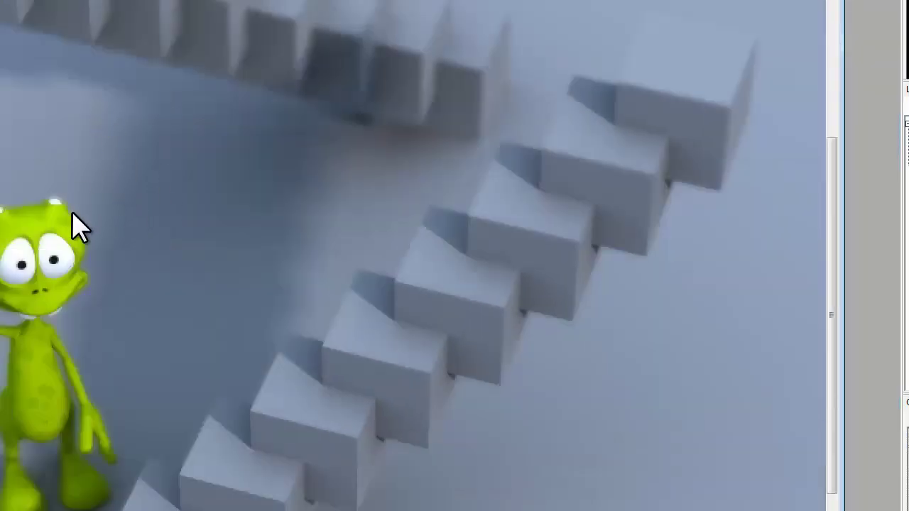
scroll(107, 284, down, 1)
scroll(103, 282, down, 1)
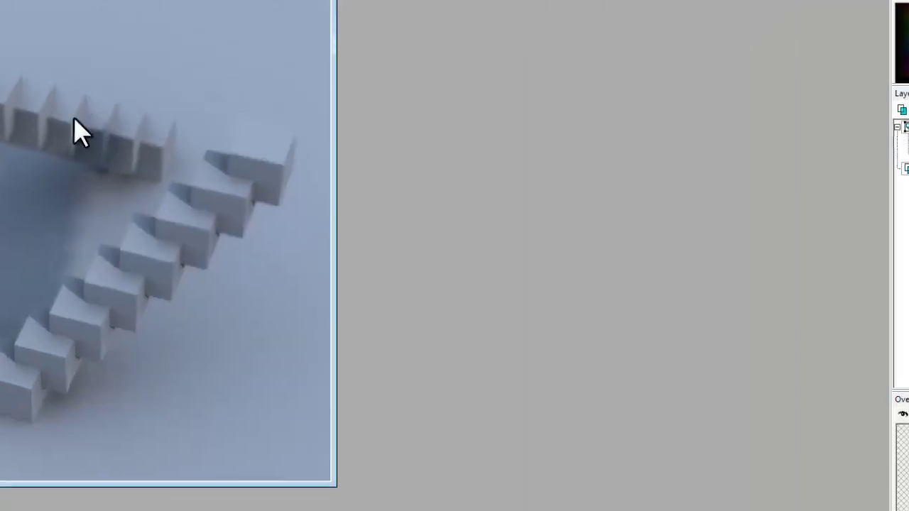
drag(147, 31, 539, 95)
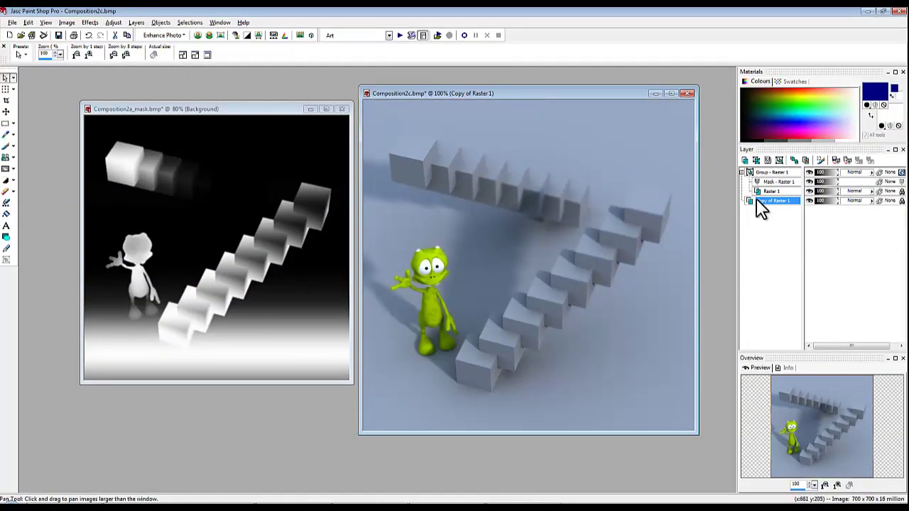
mouse_move(772, 201)
drag(529, 93, 531, 94)
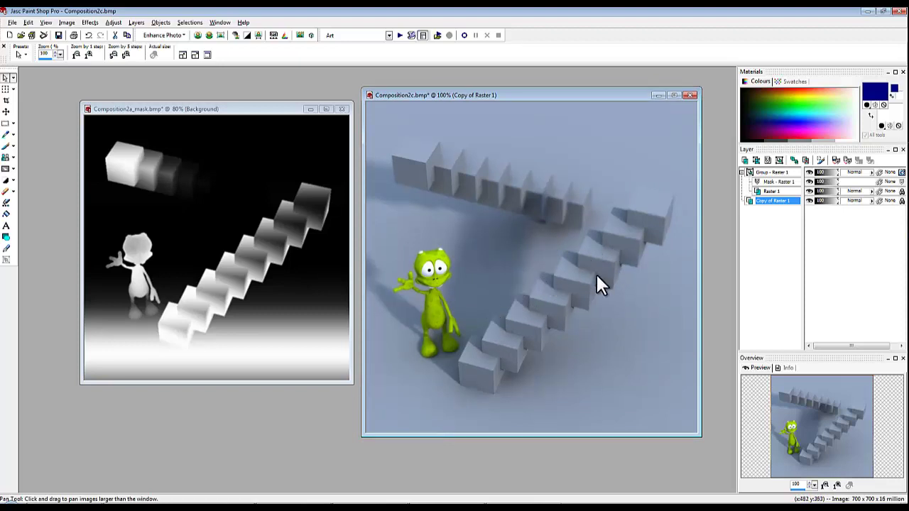
drag(639, 98, 668, 98)
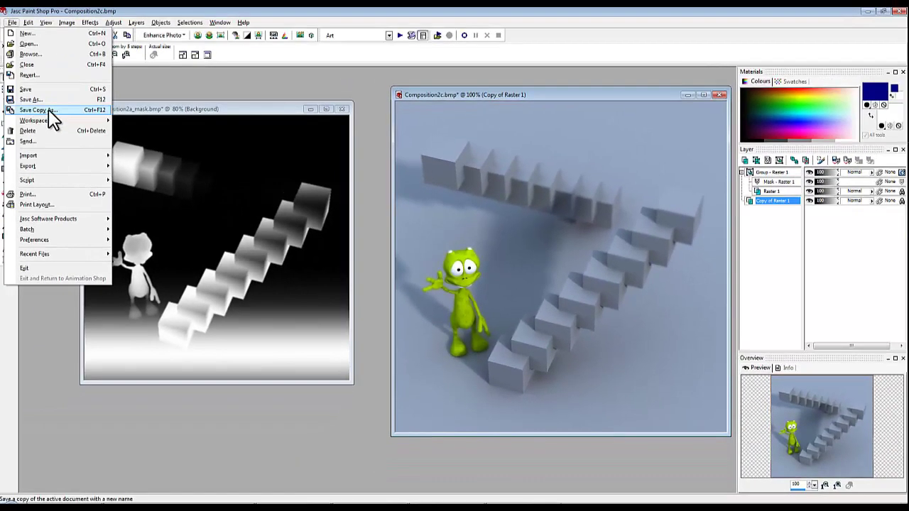
Step: Save a copy of Composition2c.bmp, accepting that its layers are merged into a single image
click(49, 115)
click(530, 409)
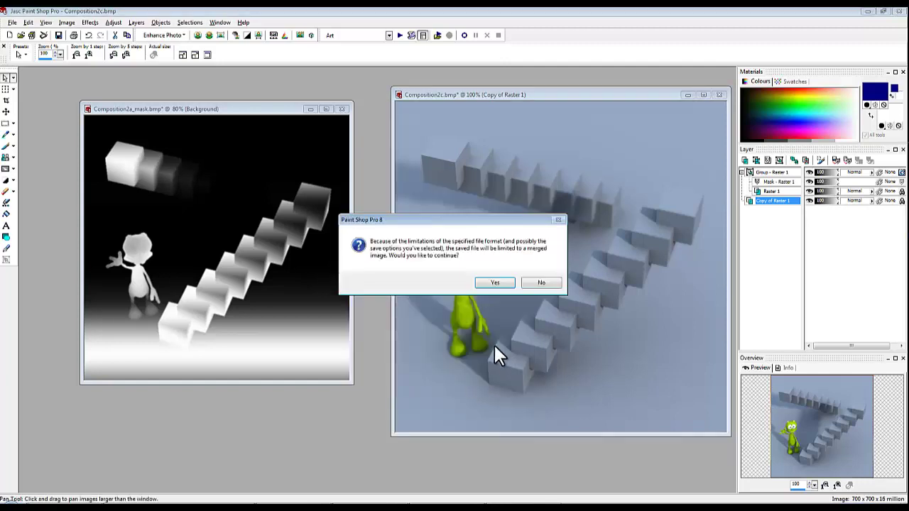
click(496, 284)
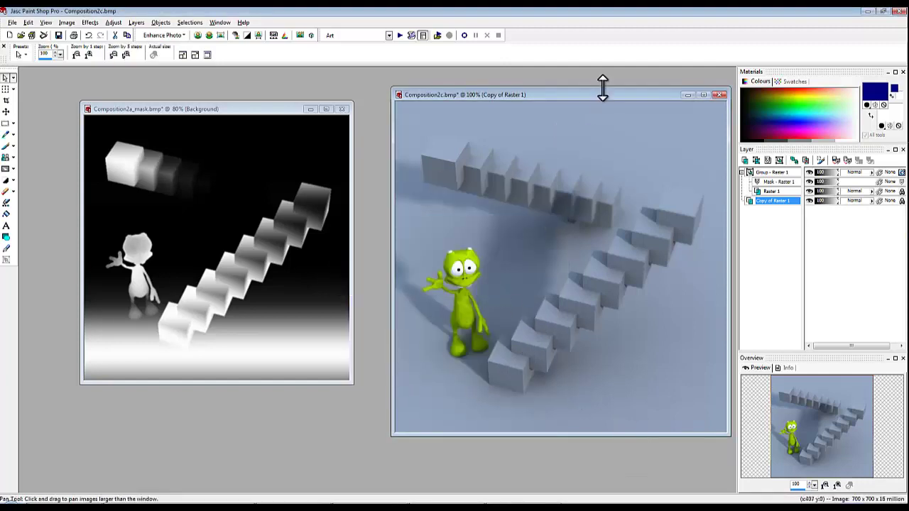